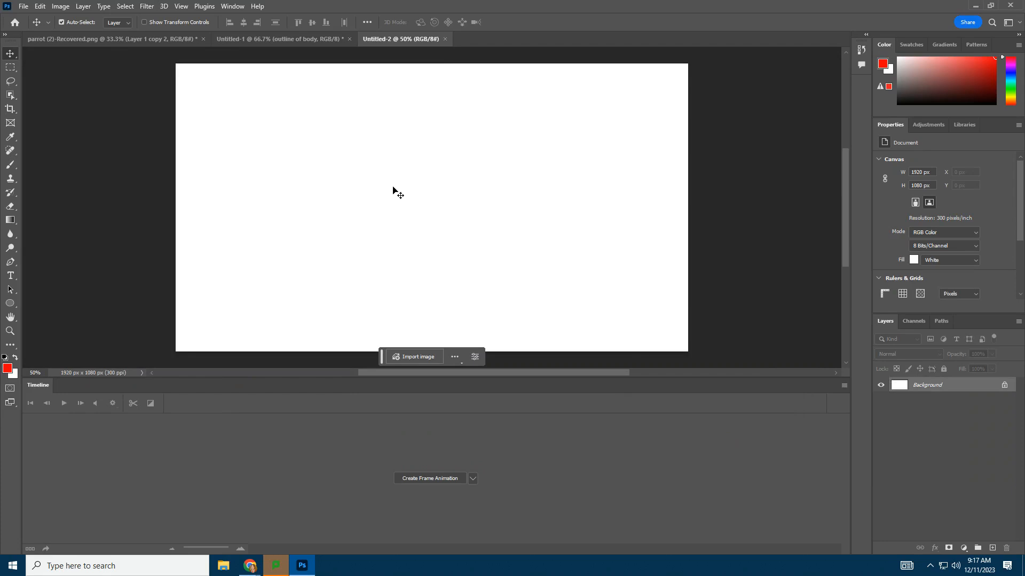
- Paste the copied monster drawing, scale it proportionally to about 38.79%, and place it in the upper-left part of the canvas
key(ctrl+v)
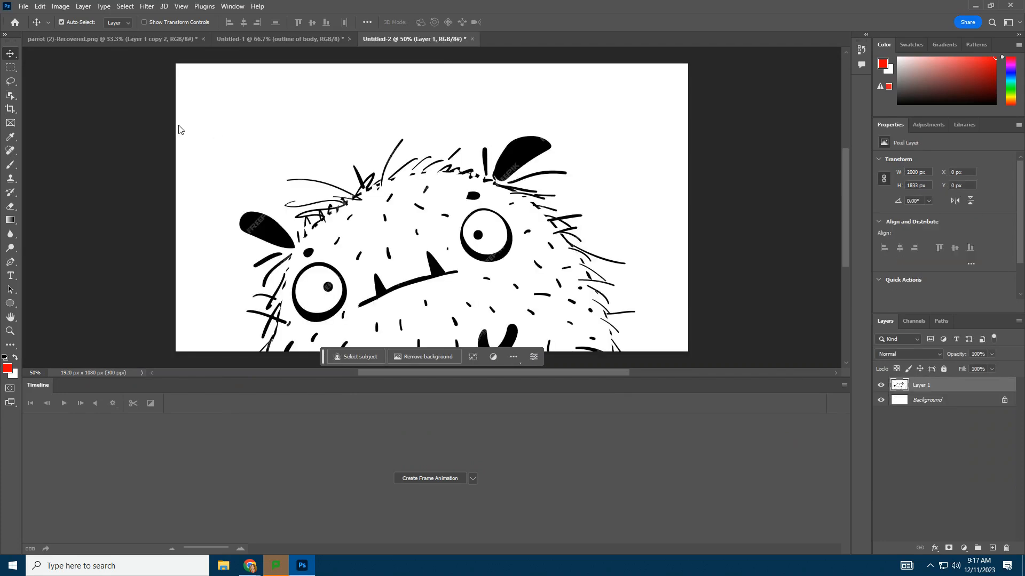
key(ctrl+t)
drag(707, 71, 448, 228)
drag(392, 292, 355, 153)
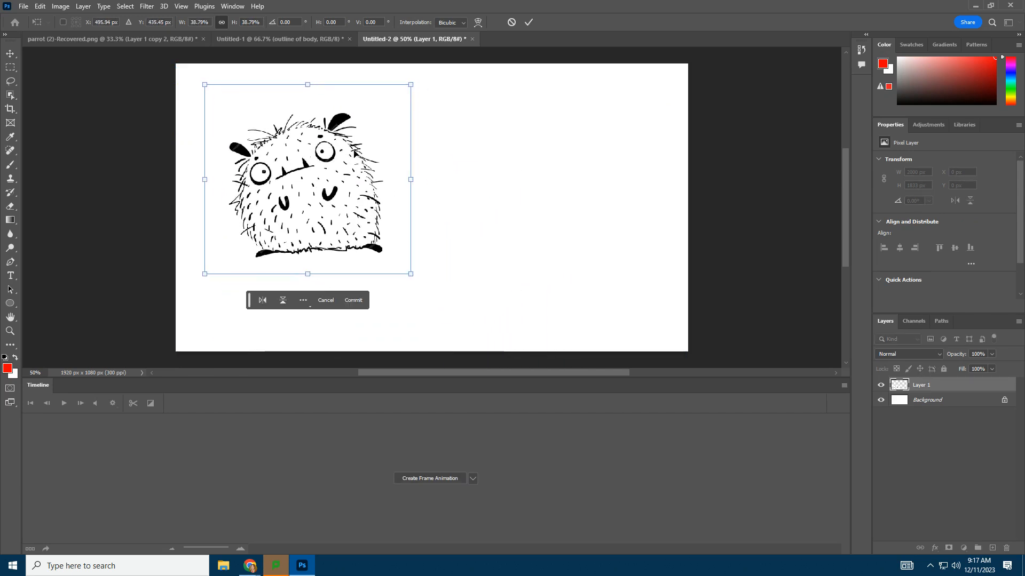
key(Return)
- Hide the timeline and draw an ellipse about 88 by 85 px around the monster's lower eye
click(233, 7)
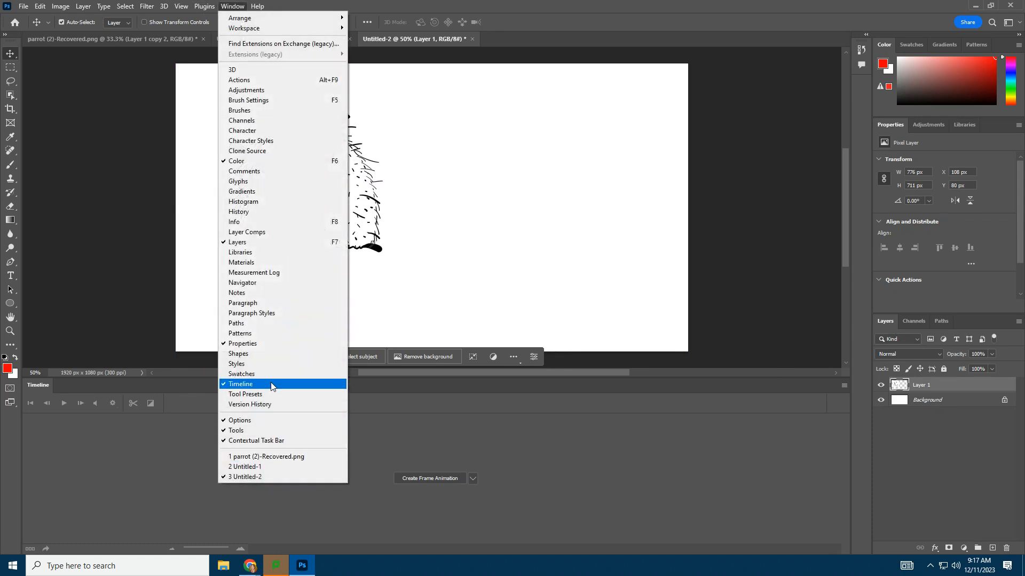
click(273, 384)
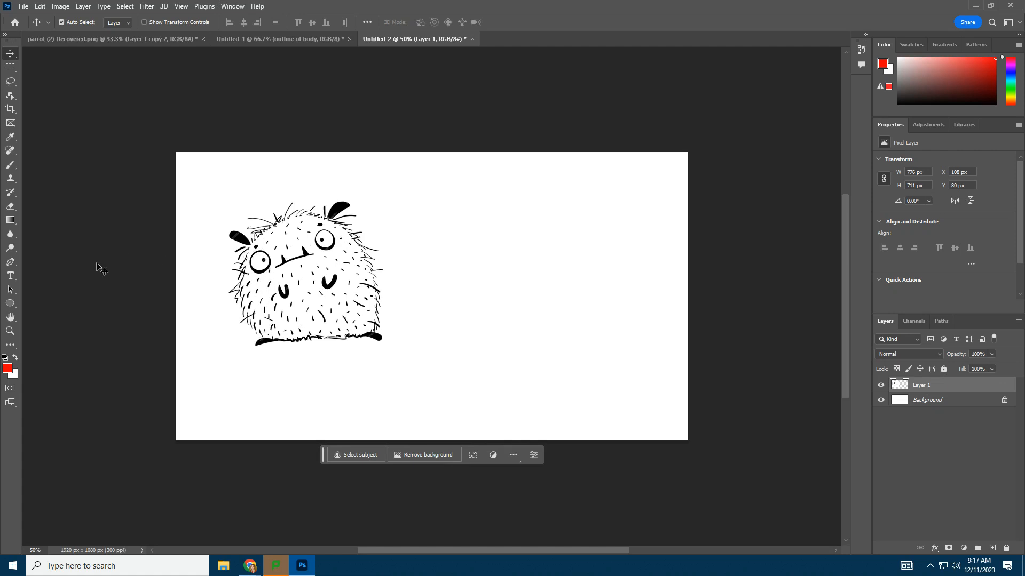
click(15, 303)
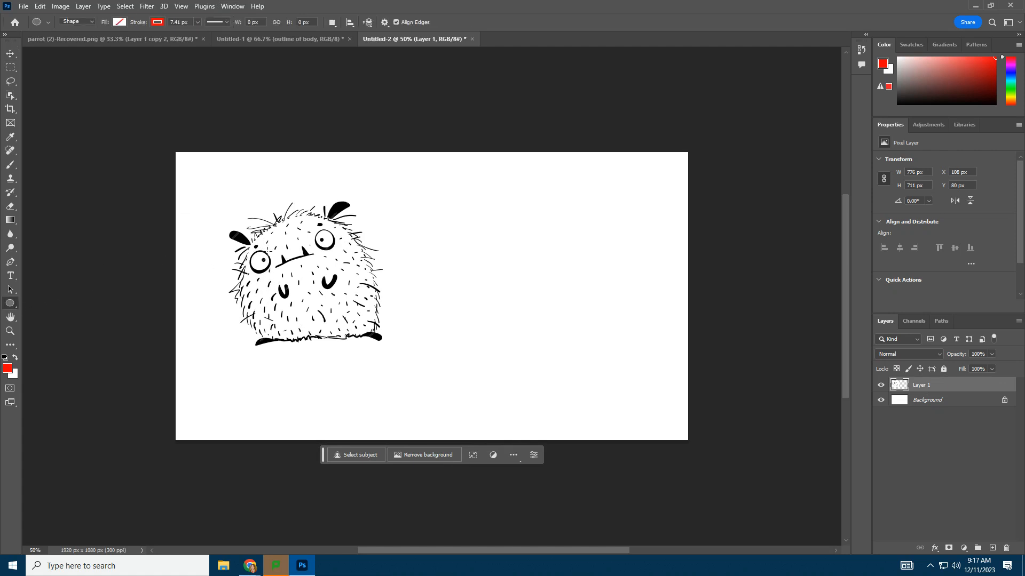
drag(249, 248, 270, 274)
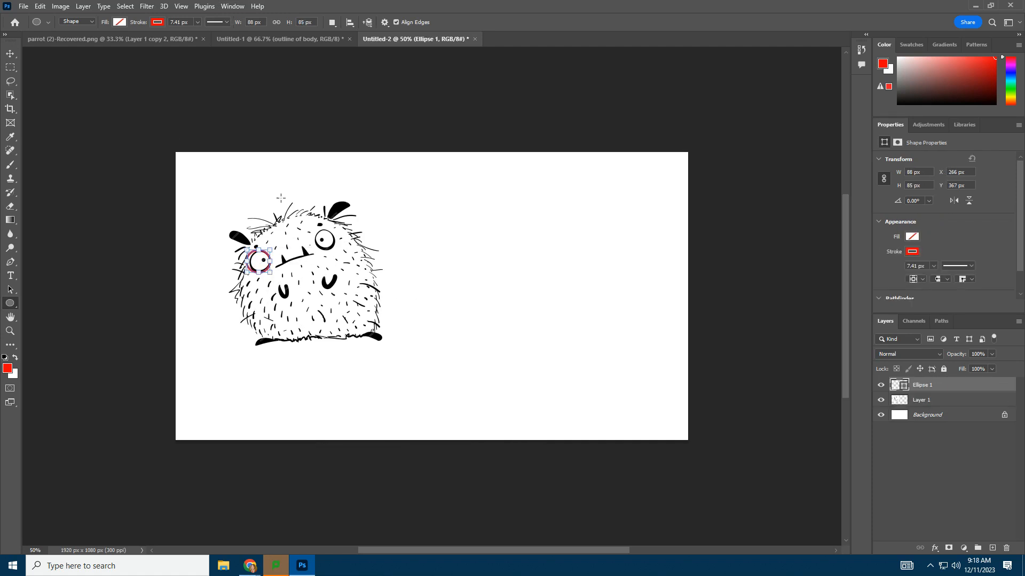
- Set the eye ellipse's stroke to a custom medium-dark blue
click(157, 24)
click(223, 42)
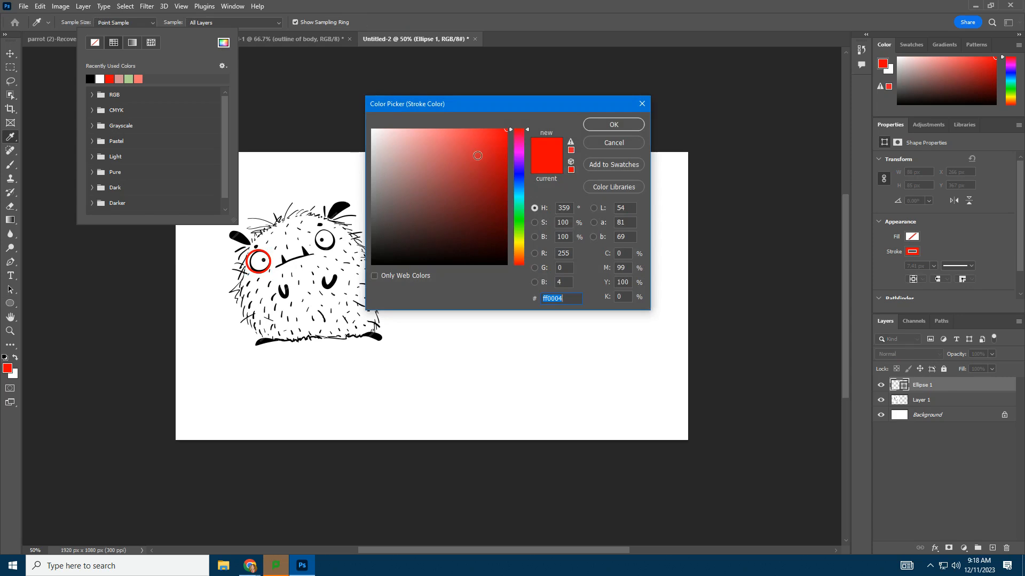
click(519, 179)
mouse_move(500, 148)
mouse_down()
mouse_move(462, 129)
mouse_move(475, 173)
mouse_up()
click(613, 129)
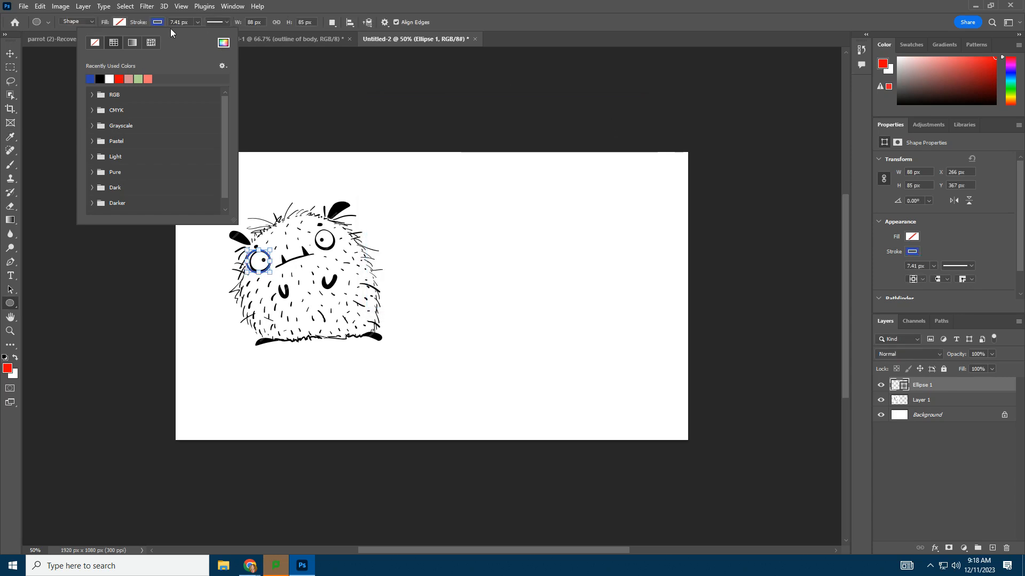
- Fill the eye ellipse with white and rename its layer "right eye"
click(119, 23)
click(72, 79)
click(124, 21)
double_click(930, 386)
text(right eye)
key(Return)
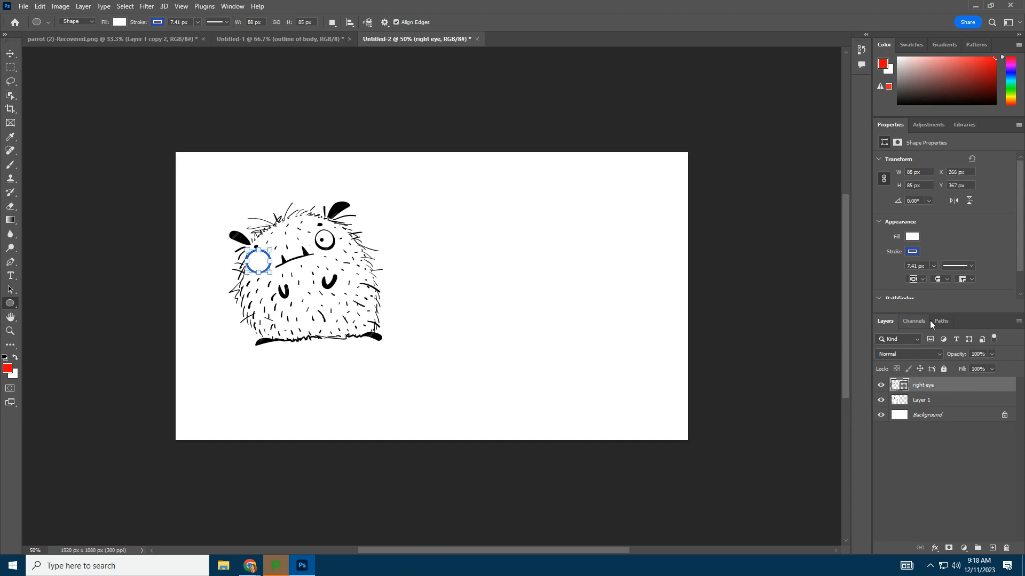
- Duplicate the "right eye" layer and place the copy over the monster's upper eye
right_click(967, 387)
click(926, 181)
click(600, 158)
key(v)
drag(271, 267, 337, 248)
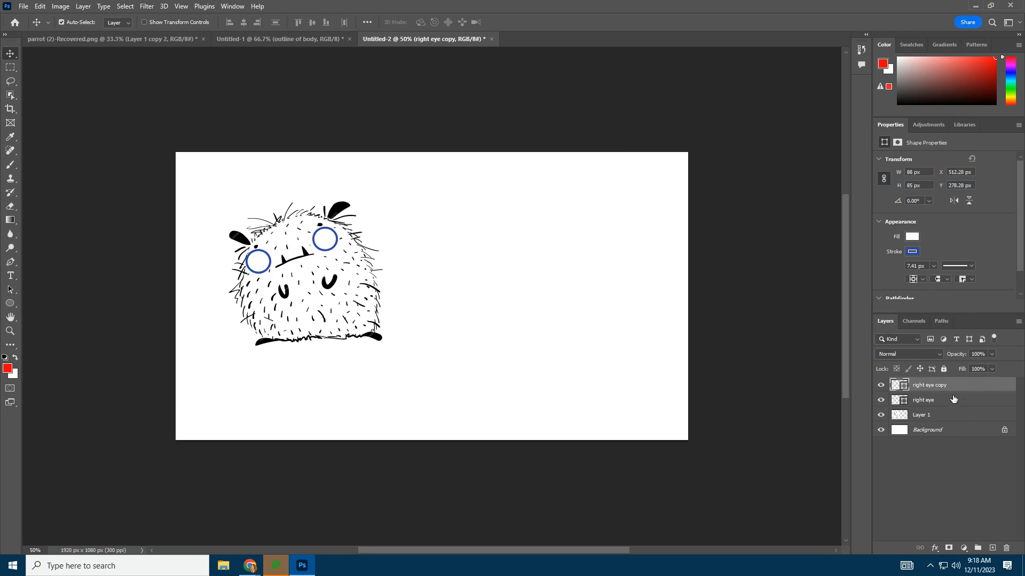
- Rename the copied eye layer "left eye" and hide both eye layers
double_click(935, 385)
text(left eye)
key(Return)
click(881, 384)
click(881, 401)
- Draw an ellipse about 26 by 23 px over the lower eye's pupil with black fill and no stroke
click(10, 304)
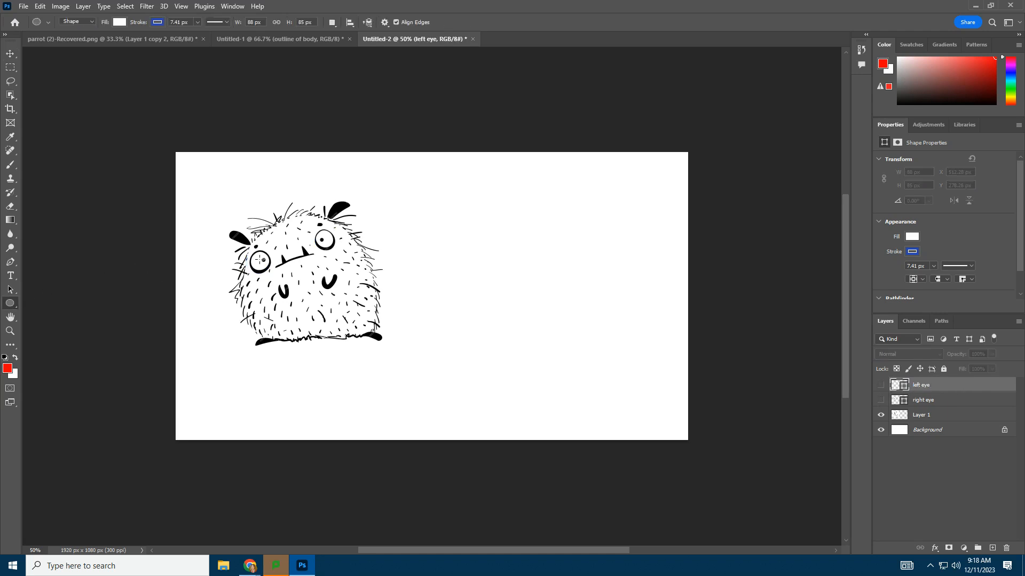
drag(259, 258, 263, 260)
click(123, 24)
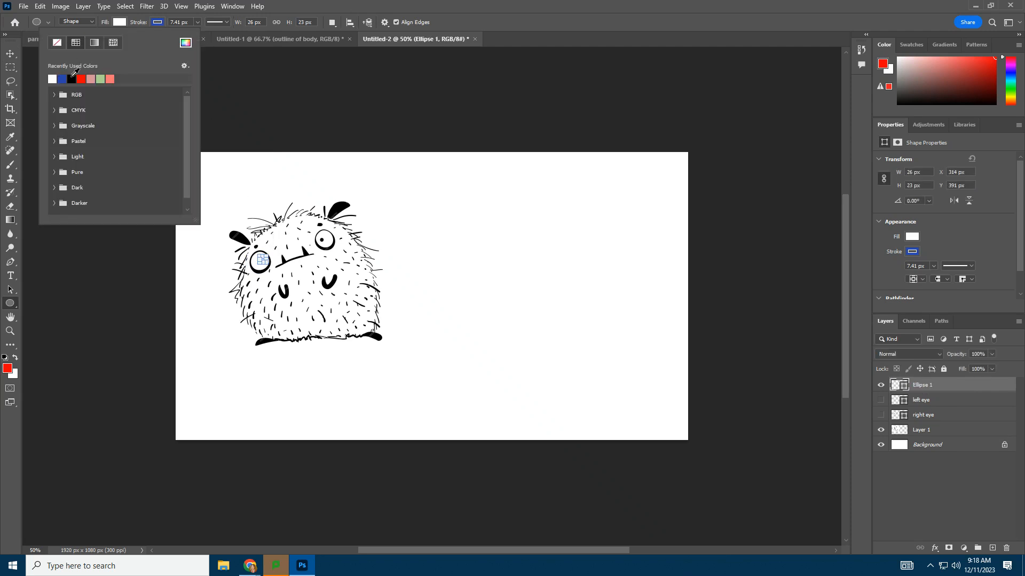
click(71, 78)
click(155, 25)
click(95, 43)
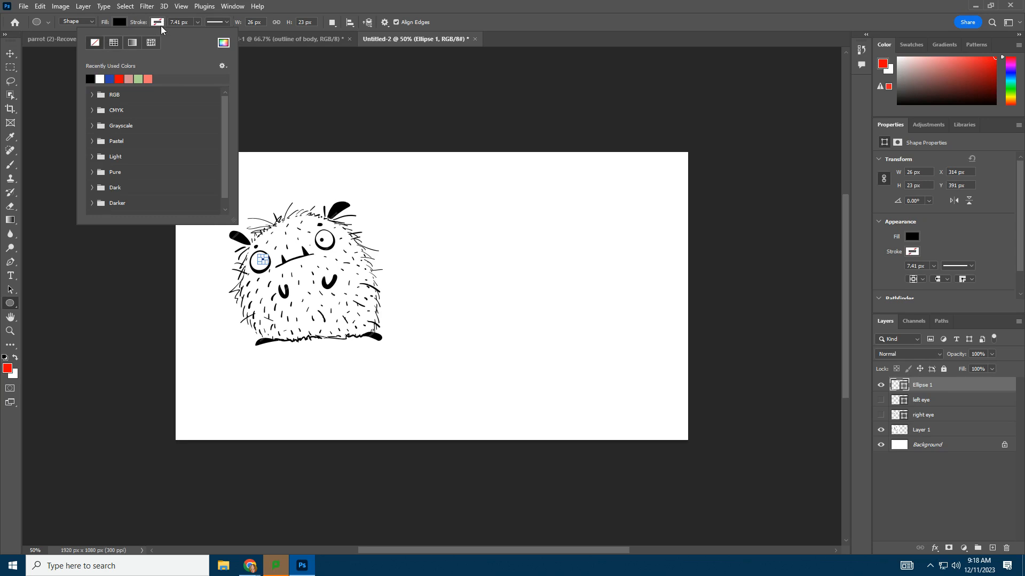
click(163, 24)
- Rename the black pupil ellipse's layer "right pupil"
double_click(925, 384)
text(ri)
key(Return)
- Duplicate the pupil layer as "left pupil" and place the copy over the upper eye's pupil
right_click(967, 390)
click(907, 180)
text(left pupil)
key(Return)
key(v)
drag(264, 261, 323, 242)
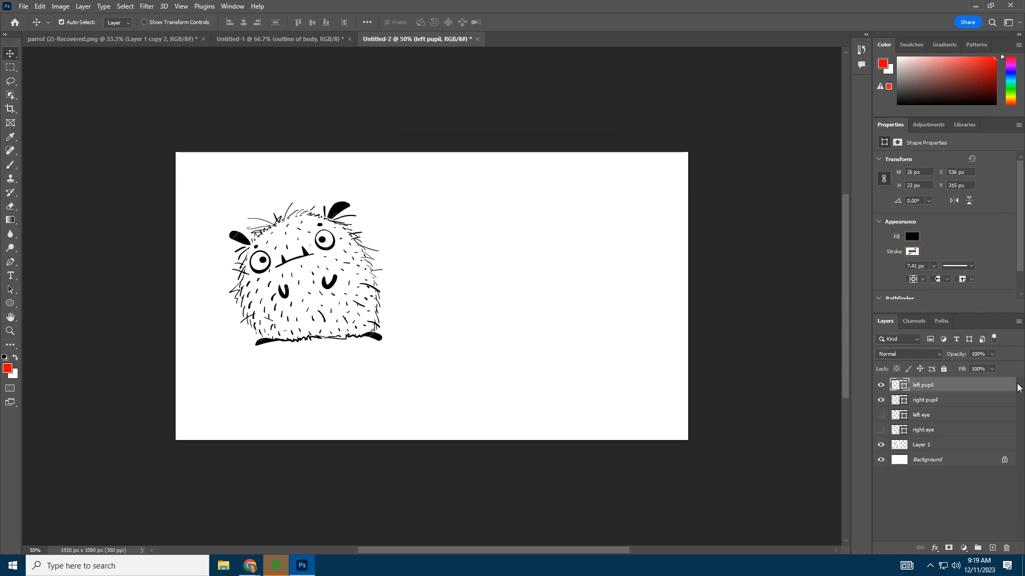
- Show both eye layers again and set up the Brush tool with a size of about 15 px
drag(881, 415, 881, 429)
click(11, 167)
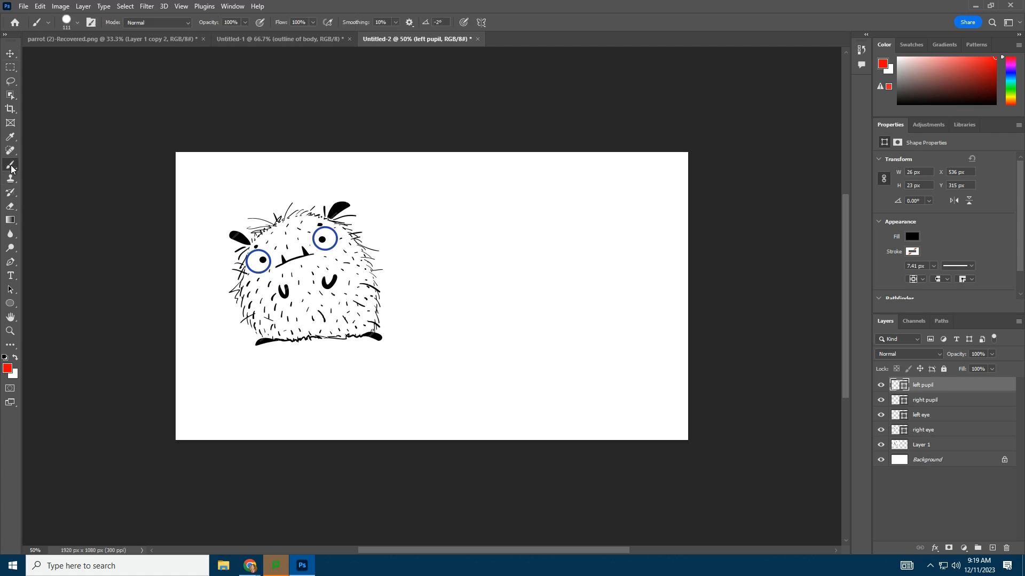
click(77, 23)
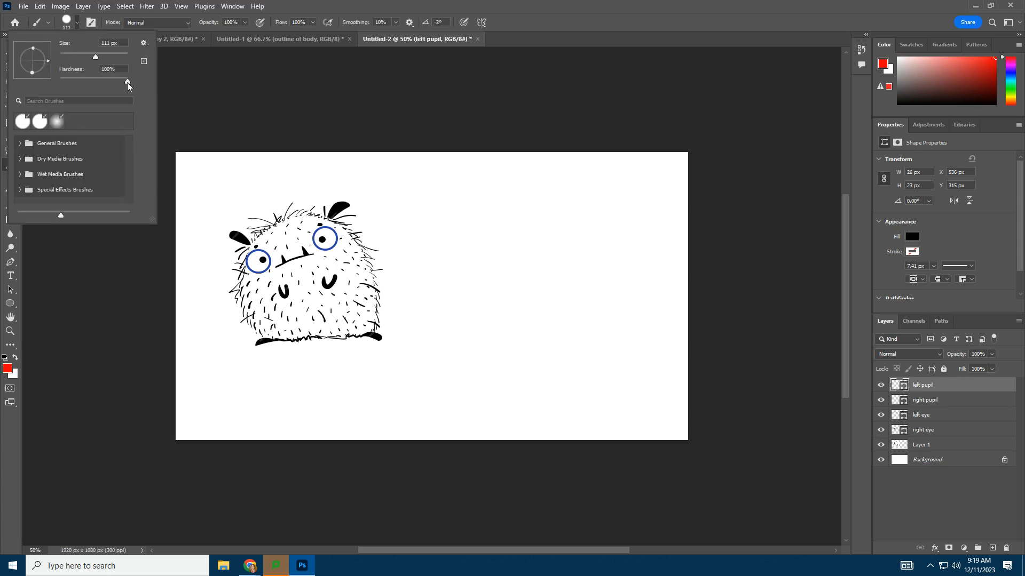
drag(69, 57, 66, 56)
key(Return)
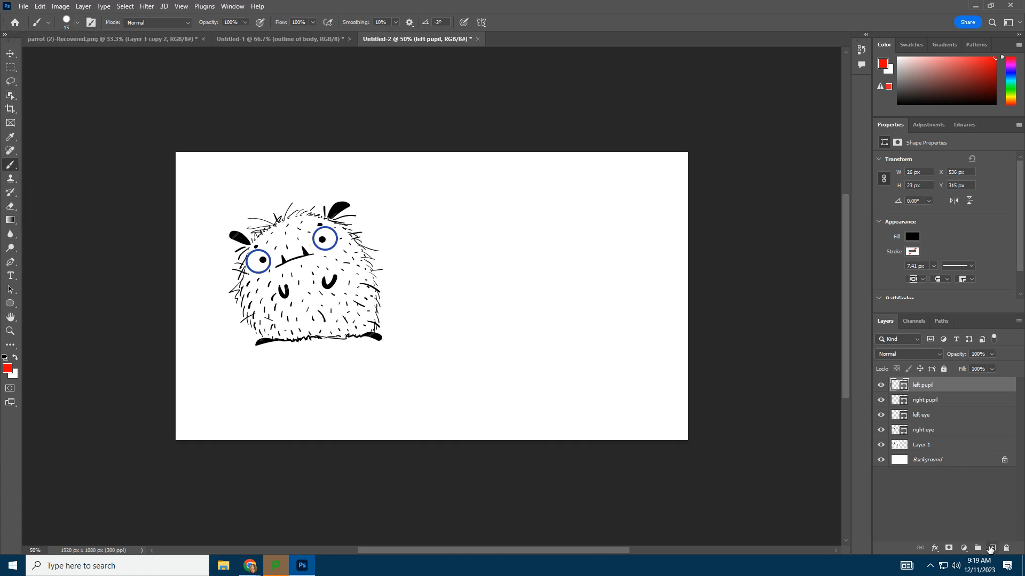
- Add a new layer above the pupils and name it "body 1"
click(991, 548)
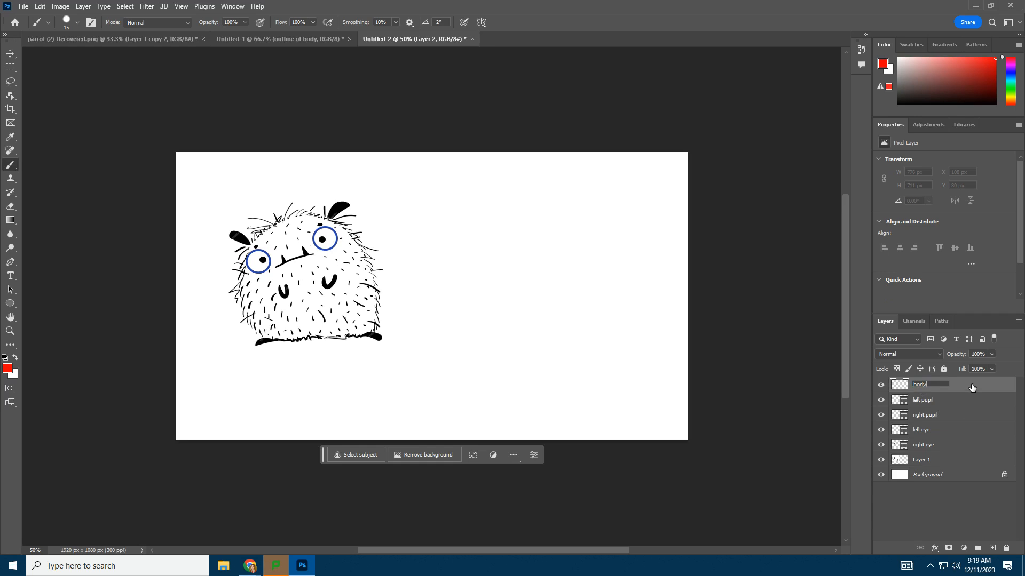
key(Return)
- Test the brush with strokes on the blank canvas area and undo them
mouse_move(434, 237)
mouse_down()
mouse_move(433, 272)
mouse_move(468, 287)
mouse_up()
key(ctrl+z)
key(ctrl+z)
- Set the brush smoothing to 7% and the brush size to 9 px
click(396, 23)
click(395, 33)
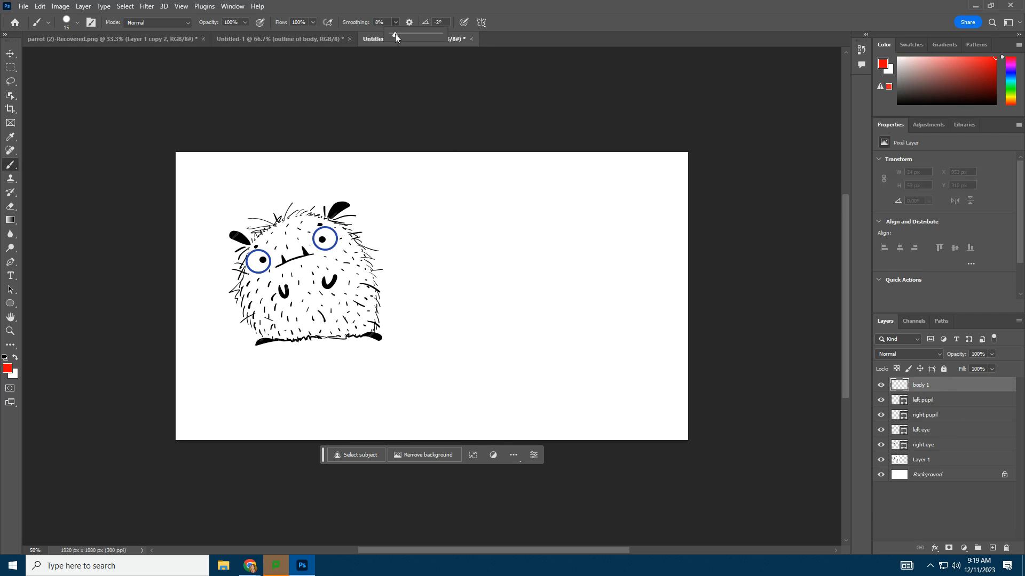
click(77, 23)
drag(63, 55, 62, 56)
click(80, 22)
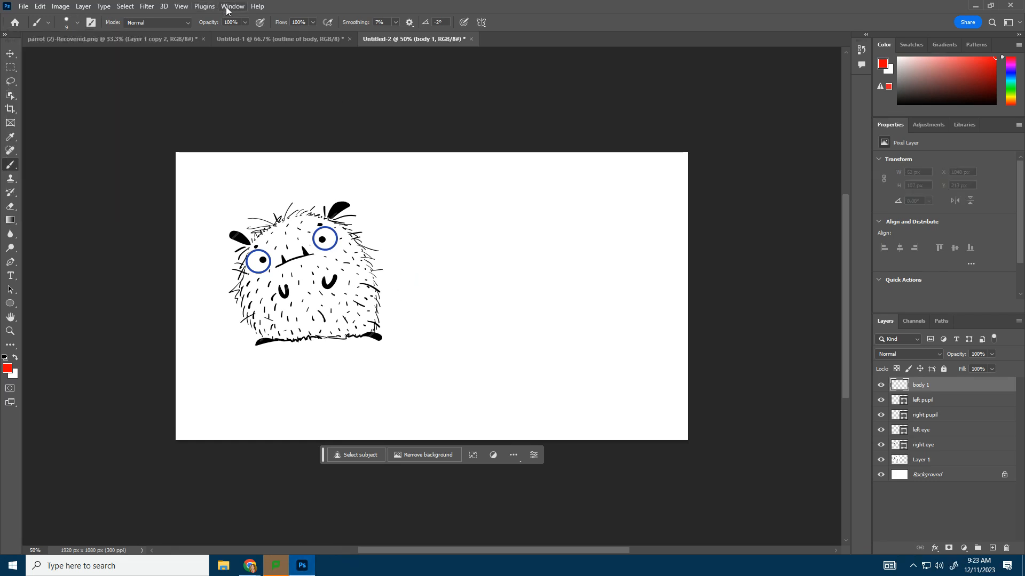
- Configure the brush's Shape Dynamics with the size jitter controlled by Pen Pressure
click(232, 6)
click(255, 100)
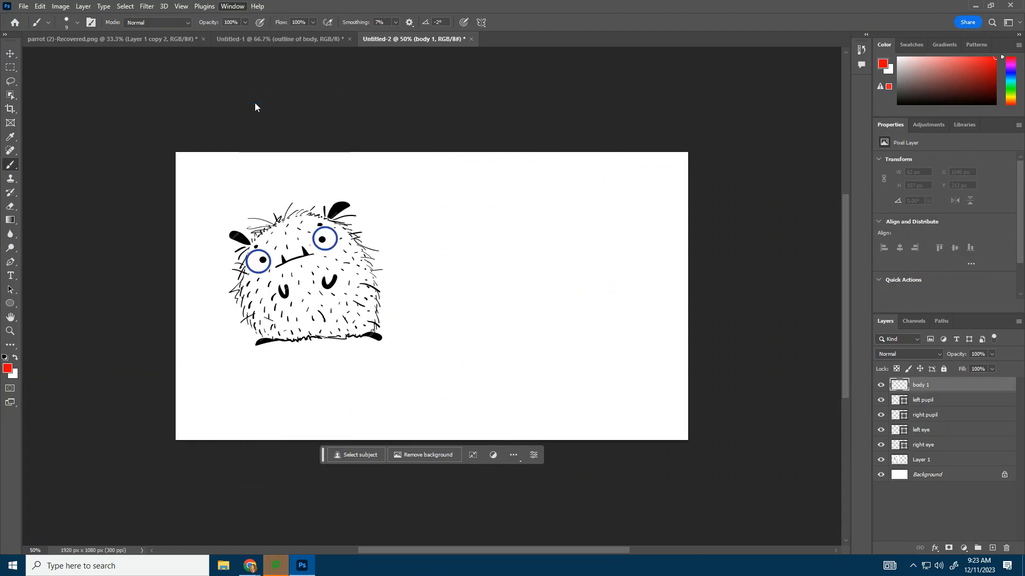
click(685, 128)
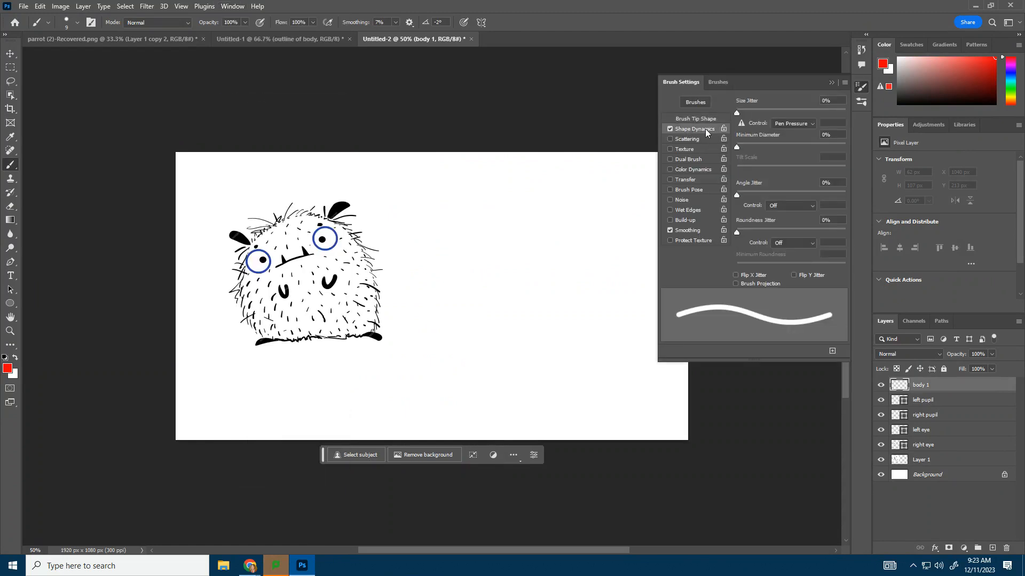
click(796, 124)
click(830, 82)
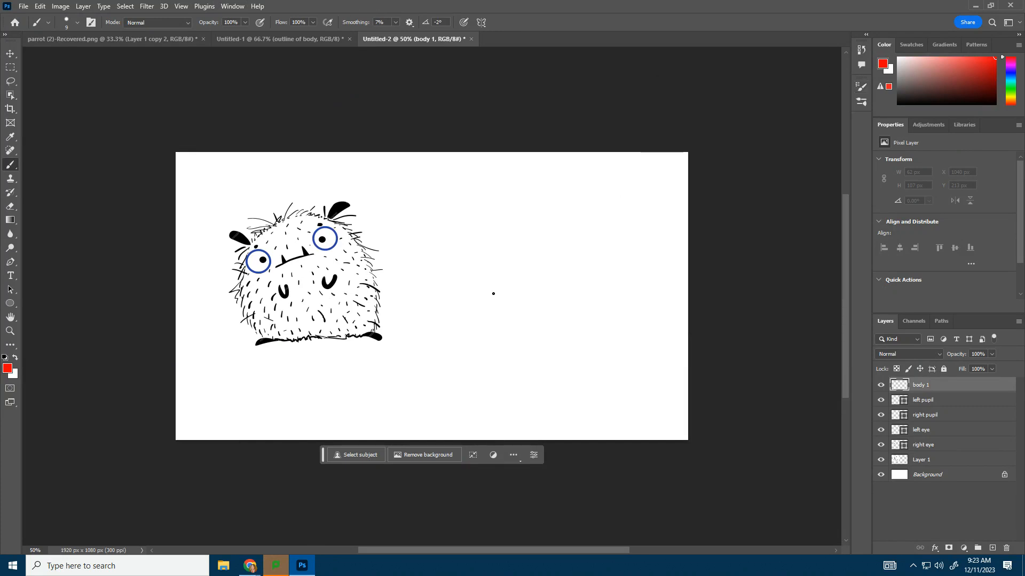
- Test the pressure-sensitive brush with several red strokes beside the monster and undo them all
mouse_move(474, 246)
mouse_down()
mouse_move(498, 265)
mouse_move(515, 247)
mouse_up()
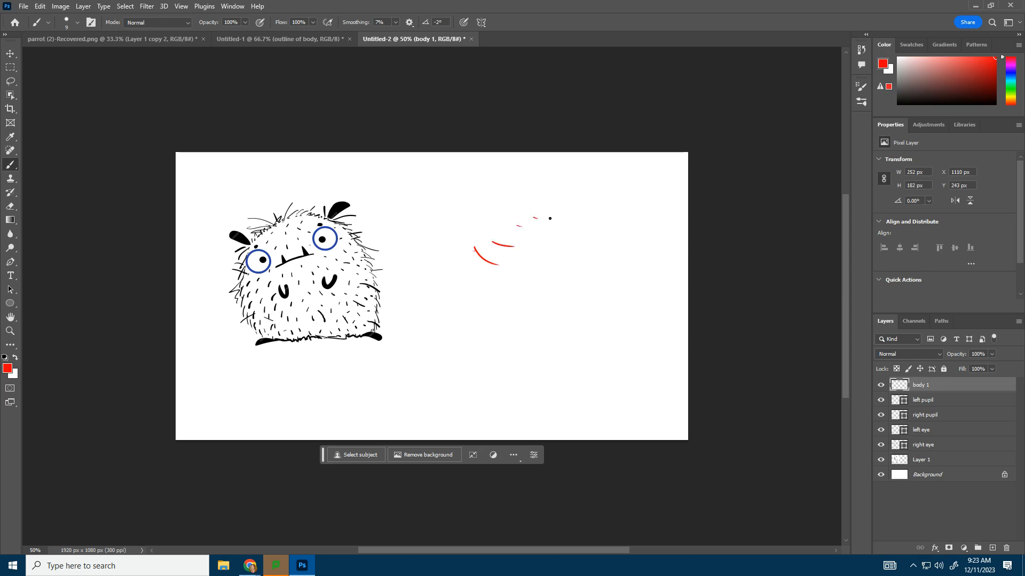
mouse_move(457, 216)
mouse_down()
mouse_move(498, 235)
mouse_move(578, 241)
mouse_up()
drag(431, 304, 537, 295)
mouse_move(479, 308)
mouse_down()
mouse_move(580, 288)
mouse_move(554, 280)
mouse_move(583, 321)
mouse_move(555, 370)
mouse_up()
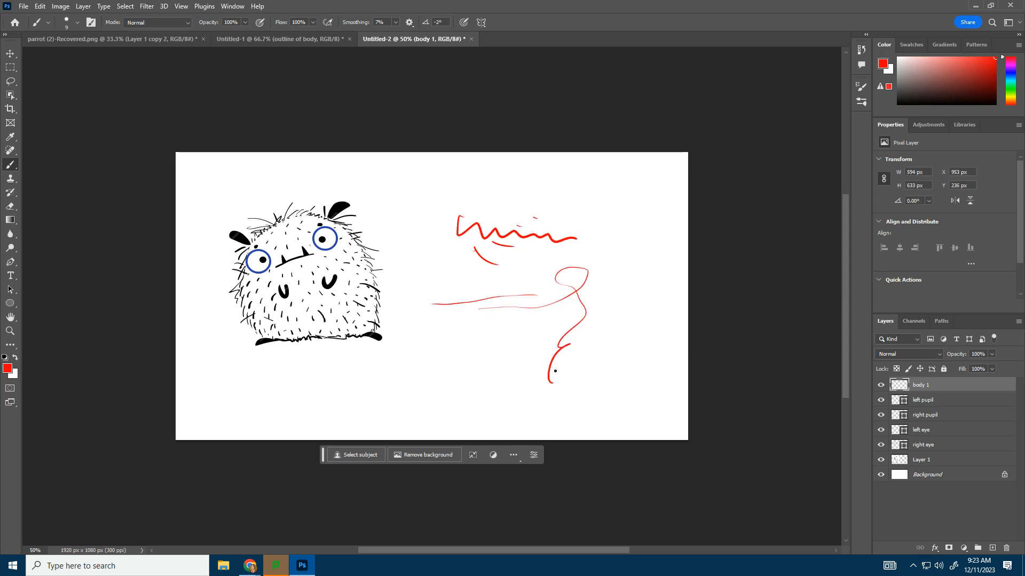
key(ctrl+z)
key(ctrl+z)
key(ctrl+z)
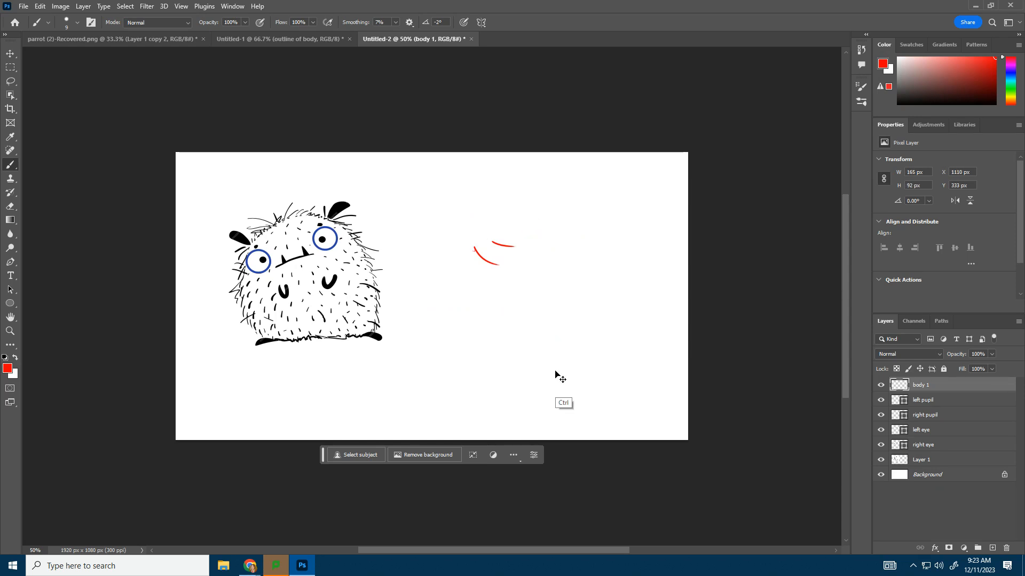
key(ctrl+z)
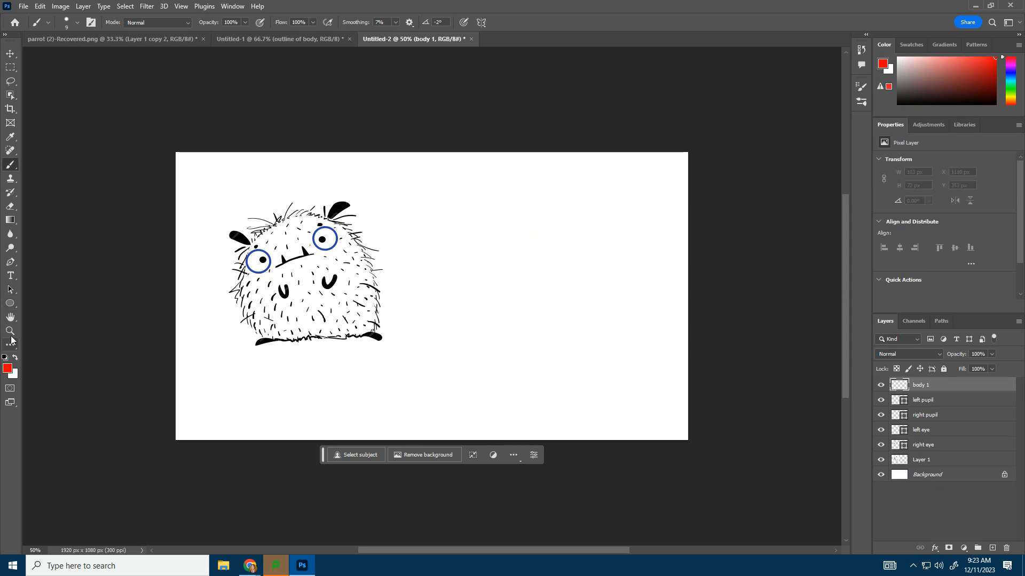
- Trace the monster's body outline and fur with red brush strokes on the "body 1" layer
key(z)
click(313, 249)
click(315, 251)
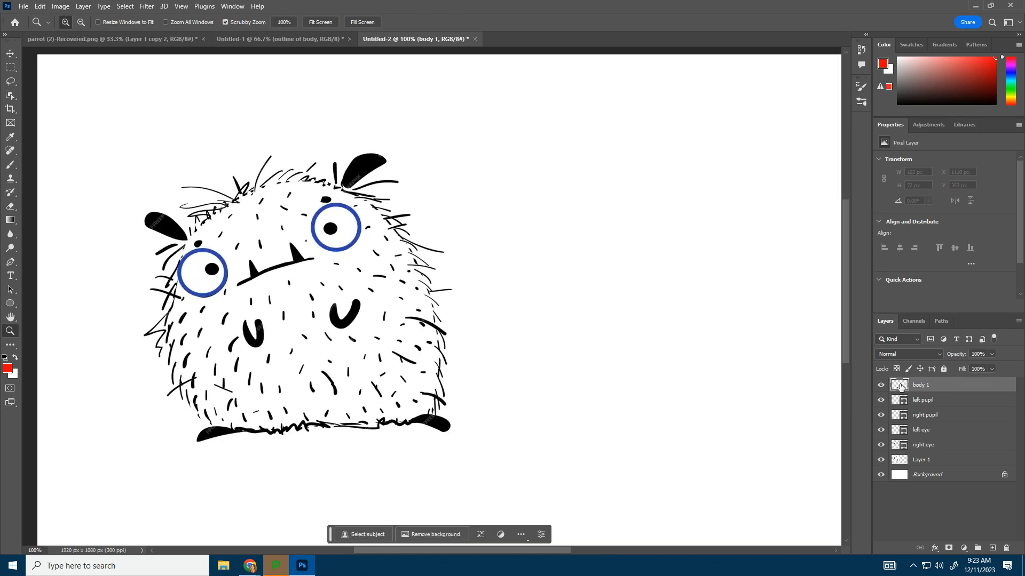
click(10, 164)
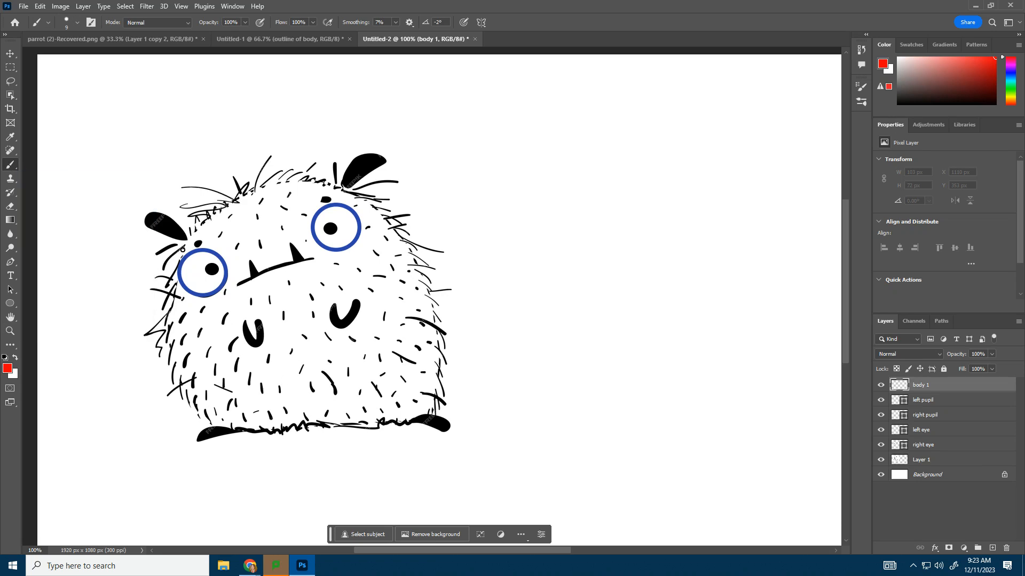
mouse_move(168, 258)
mouse_down()
mouse_move(166, 289)
mouse_move(181, 261)
mouse_move(153, 279)
mouse_move(176, 277)
mouse_move(162, 343)
mouse_move(209, 418)
mouse_move(241, 428)
mouse_move(395, 416)
mouse_move(444, 345)
mouse_up()
mouse_move(419, 311)
mouse_down()
mouse_move(444, 322)
mouse_move(398, 213)
mouse_move(355, 184)
mouse_move(261, 171)
mouse_move(192, 201)
mouse_move(160, 246)
mouse_move(190, 374)
mouse_move(292, 326)
mouse_move(320, 397)
mouse_move(401, 392)
mouse_move(367, 371)
mouse_move(395, 243)
mouse_move(326, 277)
mouse_up()
drag(208, 241, 245, 227)
- Outline the monster's left-hand foot as a closed Pen tool shape about 80 by 27 px and fill it with blue
key(p)
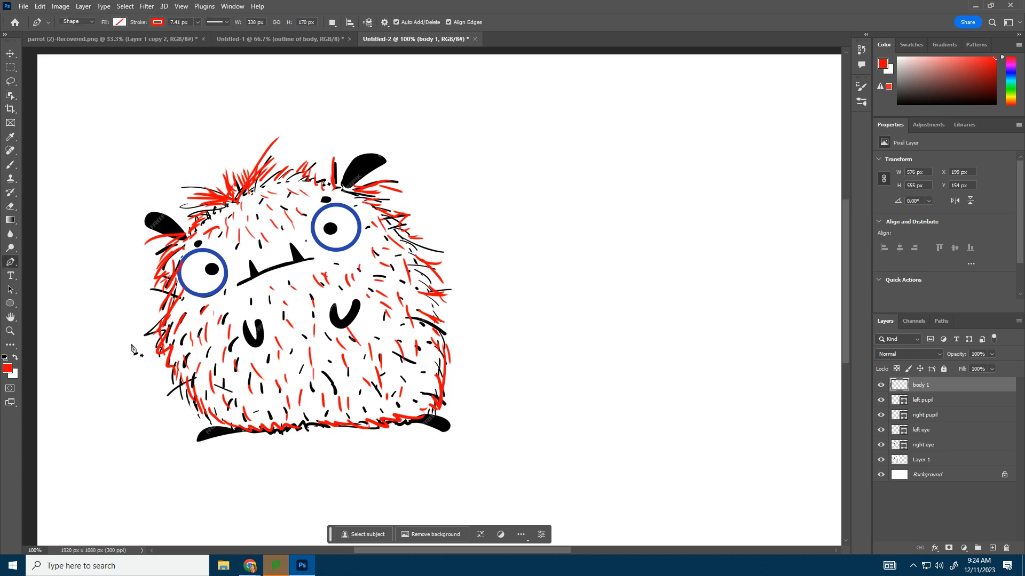
click(208, 427)
click(196, 442)
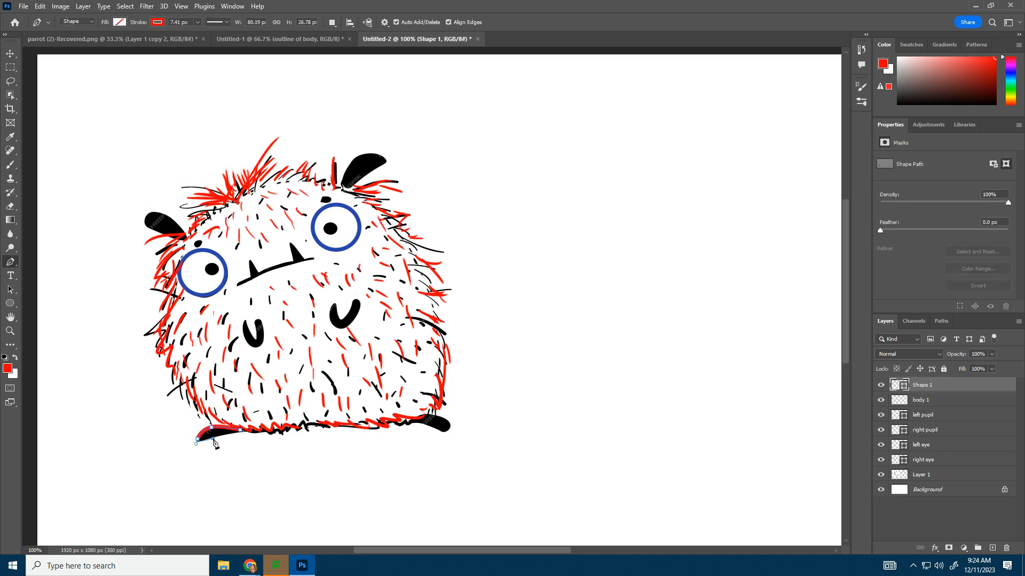
click(241, 430)
click(120, 22)
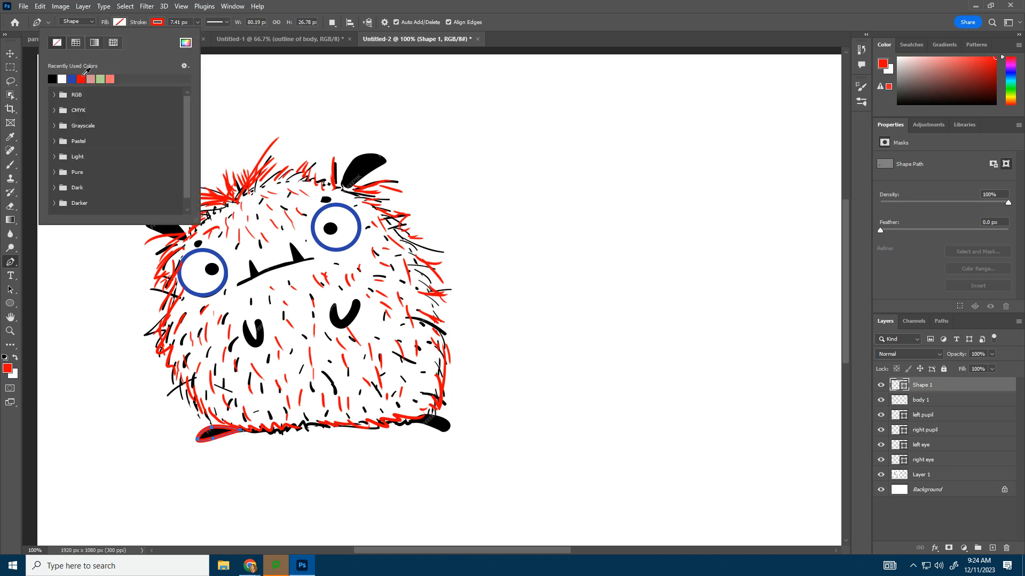
click(72, 79)
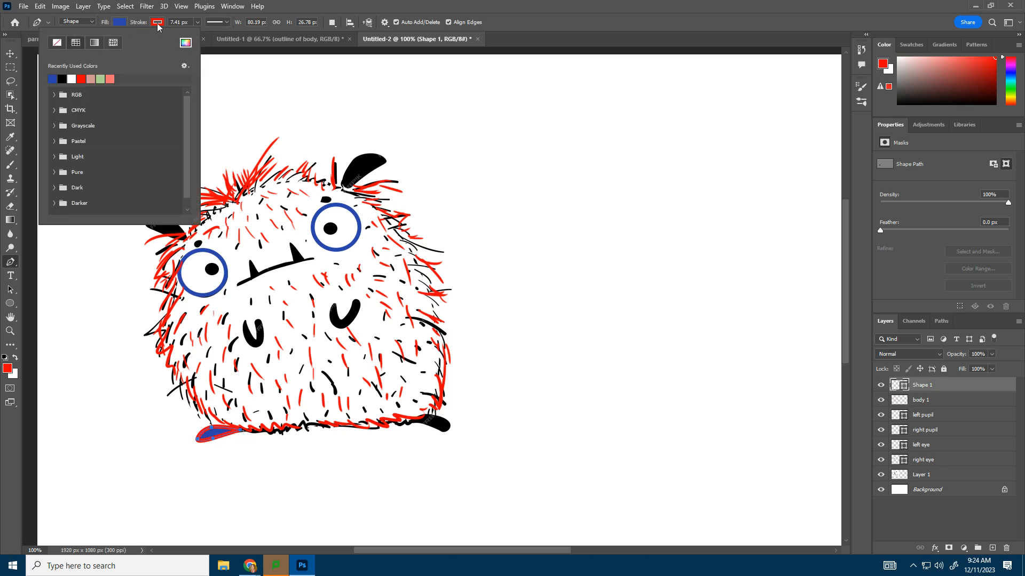
- Outline the monster's right-hand foot as a closed Pen tool shape about 77 by 35 px with blue fill and red stroke
click(409, 424)
drag(424, 425, 430, 428)
click(434, 428)
click(445, 432)
click(450, 426)
click(437, 415)
click(429, 414)
click(413, 416)
click(409, 424)
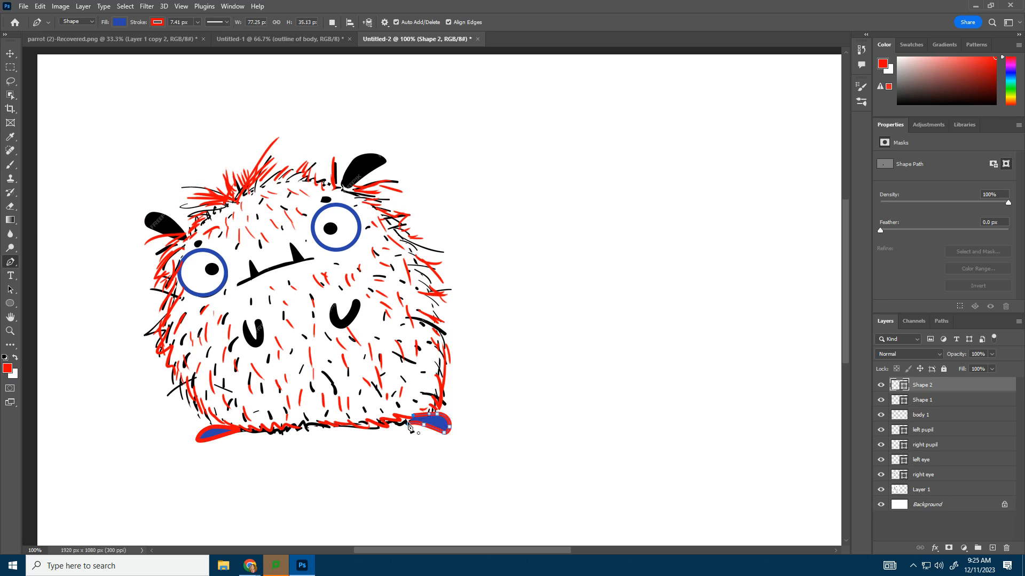
- Rename the layer of the monster's left-hand foot "right foot" and that of the right-hand foot "lefdt foot"
double_click(914, 401)
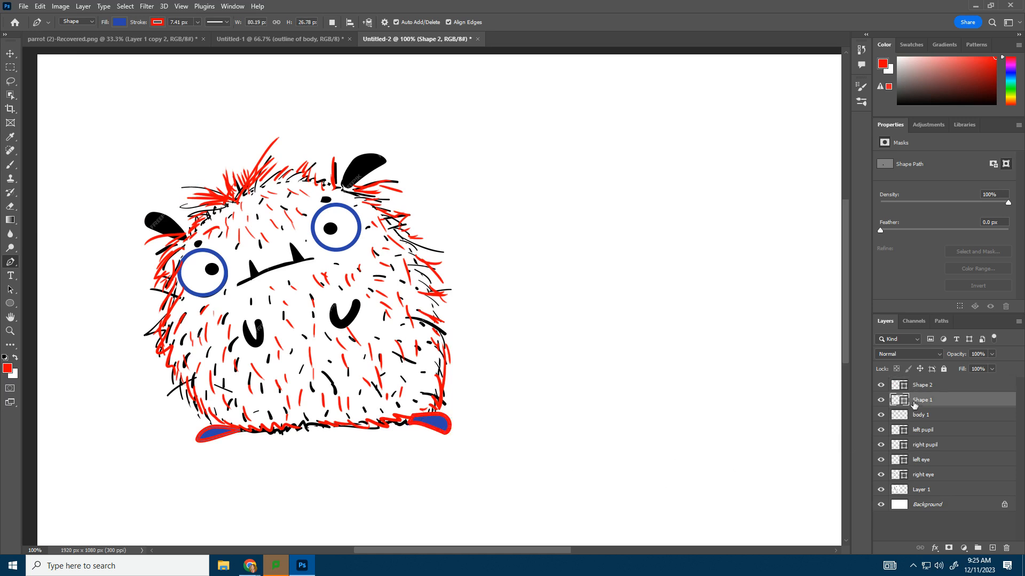
text(right foot)
double_click(927, 385)
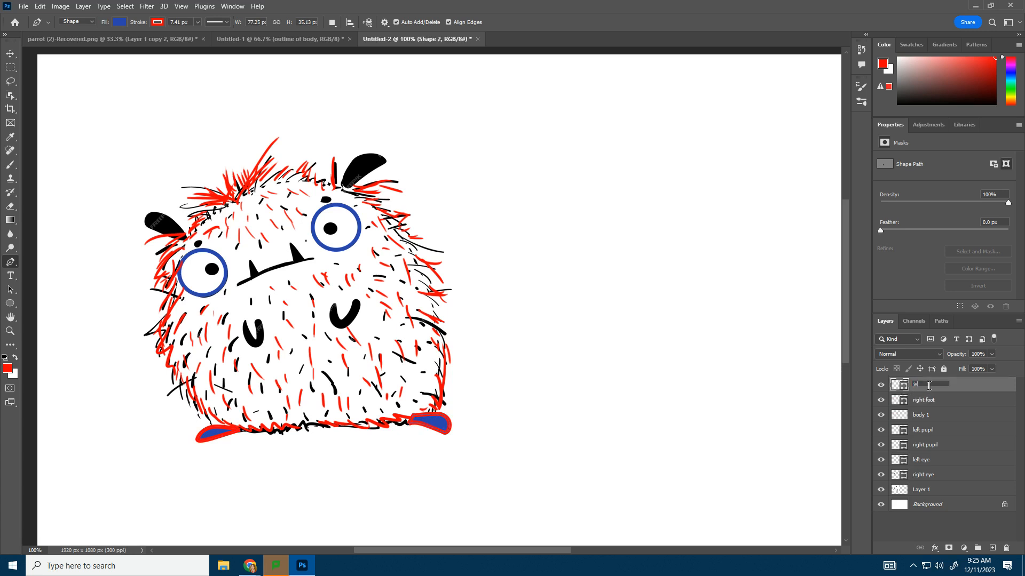
text(lefdt foot)
key(Return)
- Outline the monster's left-hand ear as a closed Pen tool shape about 80 by 53 px with blue fill and red stroke
click(187, 239)
mouse_move(169, 215)
mouse_down()
mouse_move(144, 221)
mouse_move(157, 233)
mouse_up()
click(146, 216)
click(170, 239)
click(187, 240)
- Outline the monster's right-hand ear as a closed Pen tool shape about 87 by 71 px with blue fill and red stroke
click(341, 185)
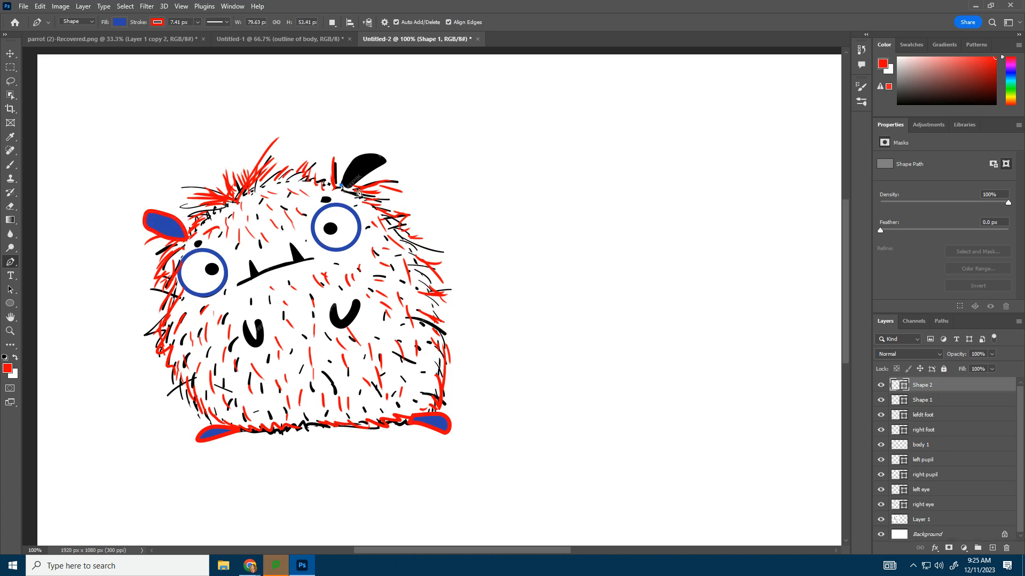
drag(348, 190, 351, 189)
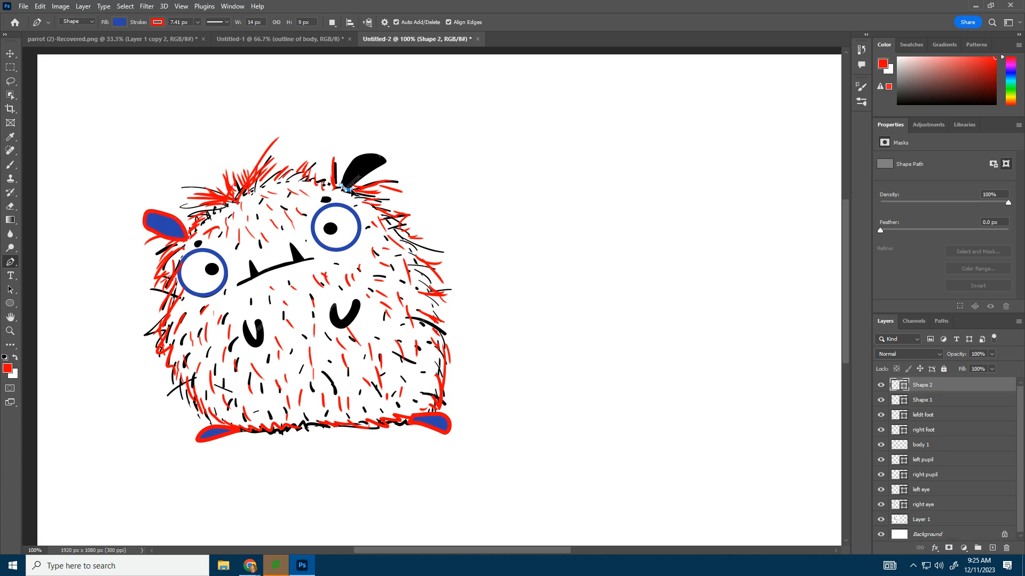
click(384, 159)
drag(375, 152, 349, 162)
click(342, 179)
click(342, 184)
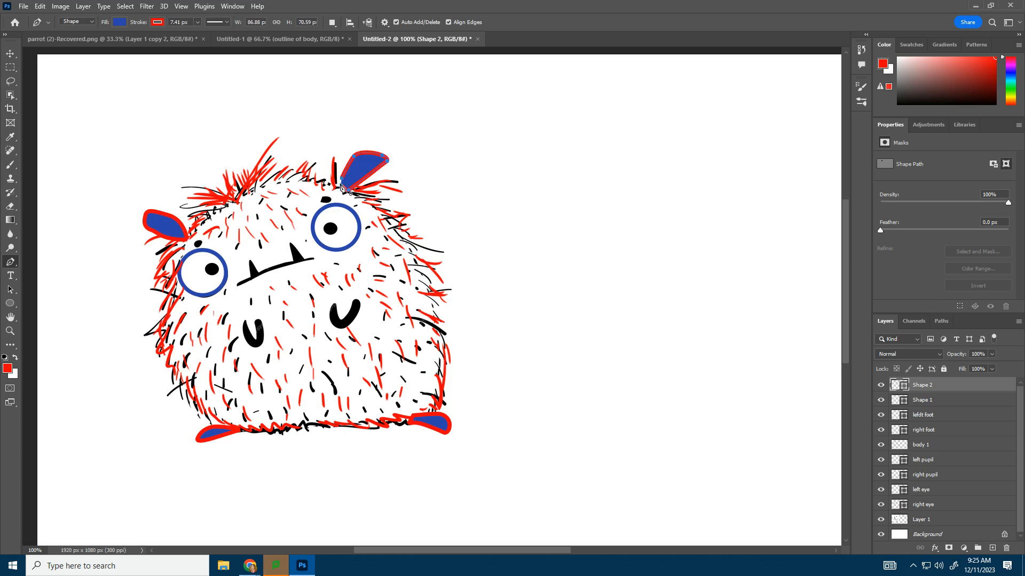
- Rename the layer of the monster's left-hand ear "right ear" and that of the right-hand ear "left ear"
double_click(923, 400)
text(r)
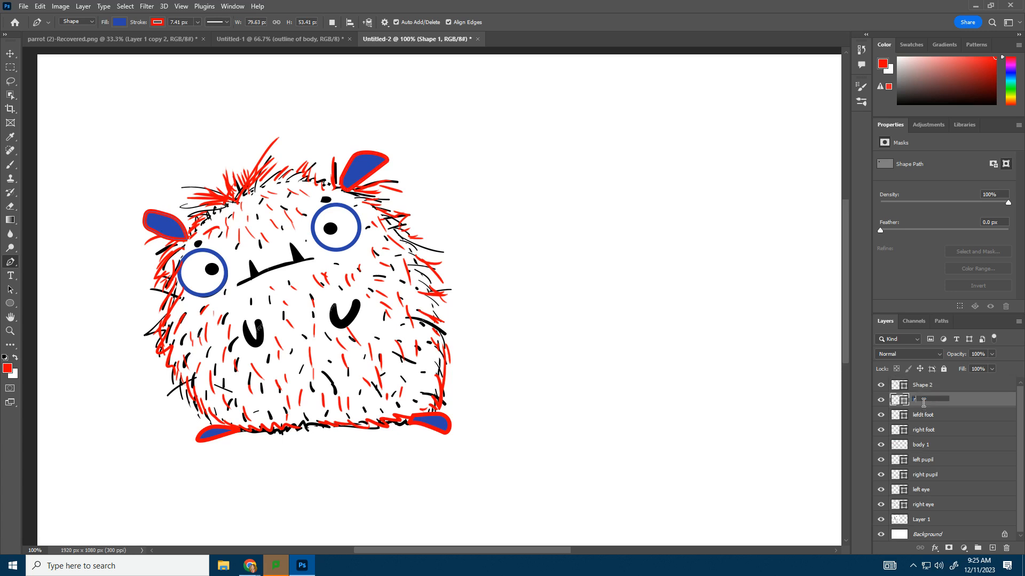
double_click(919, 385)
text(left ear)
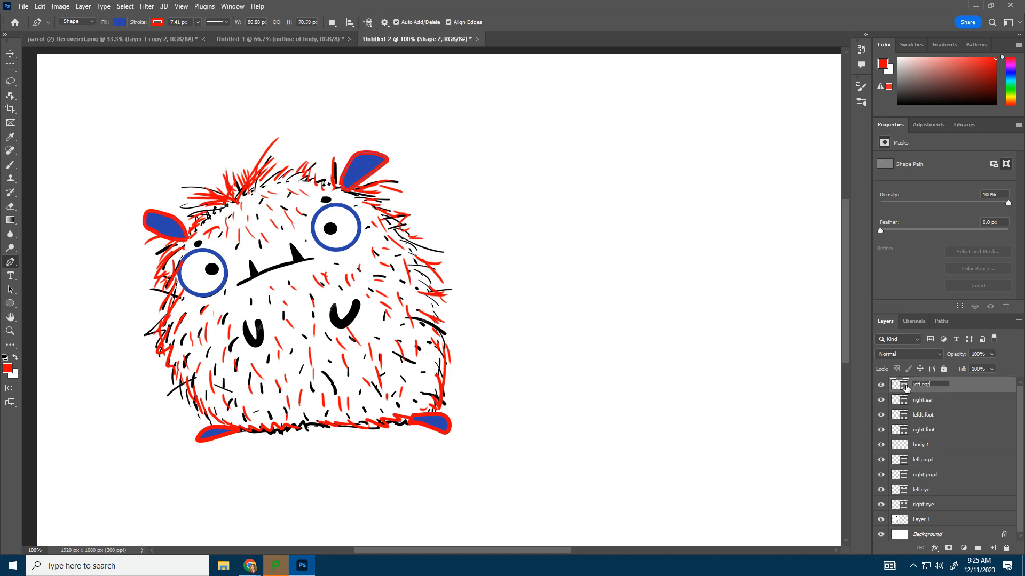
- Switch to the Brush tool and add a new layer named "right eyebrow" above the ear layers
click(7, 166)
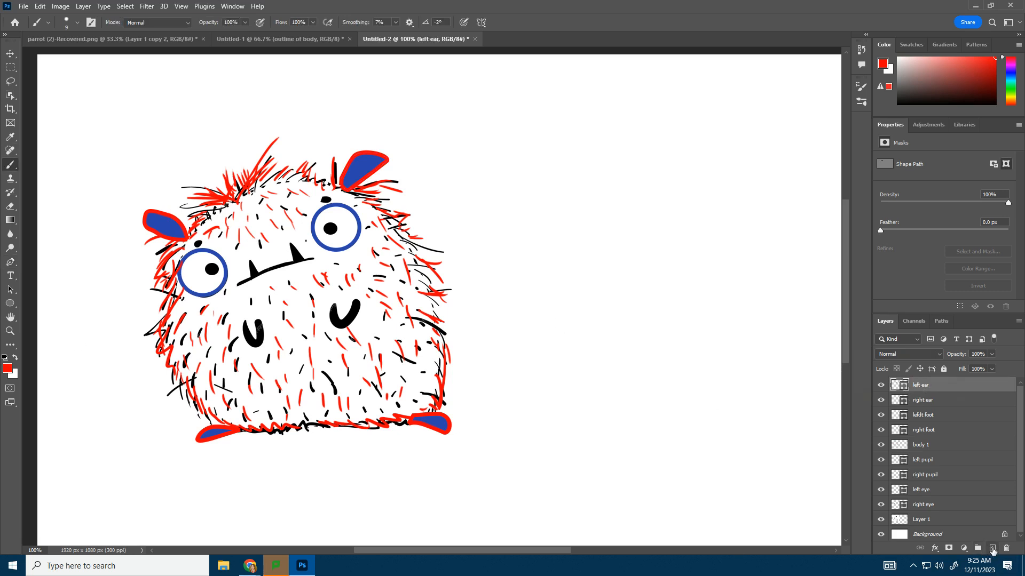
click(992, 548)
double_click(922, 385)
text(eyebrow)
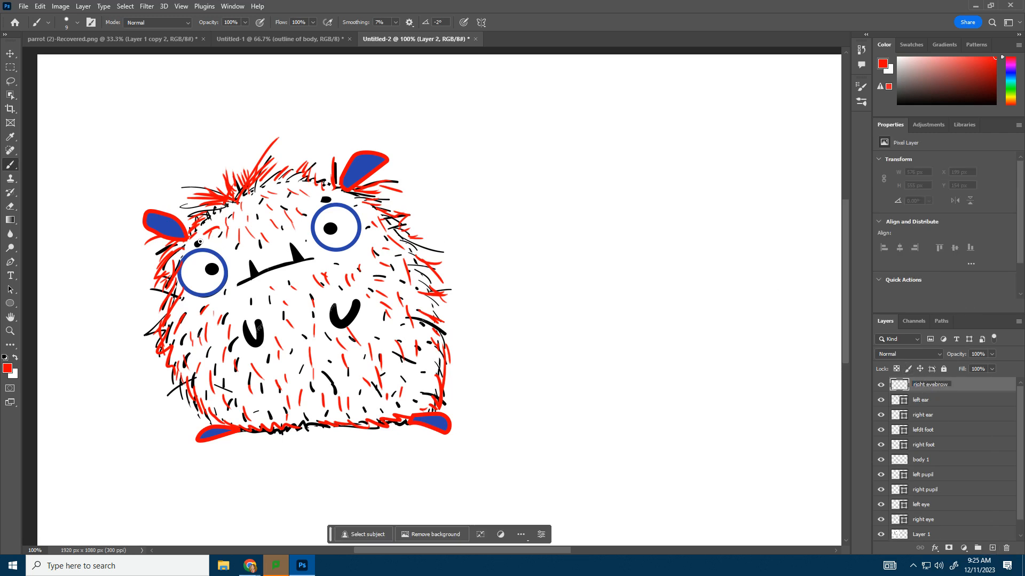
key(Return)
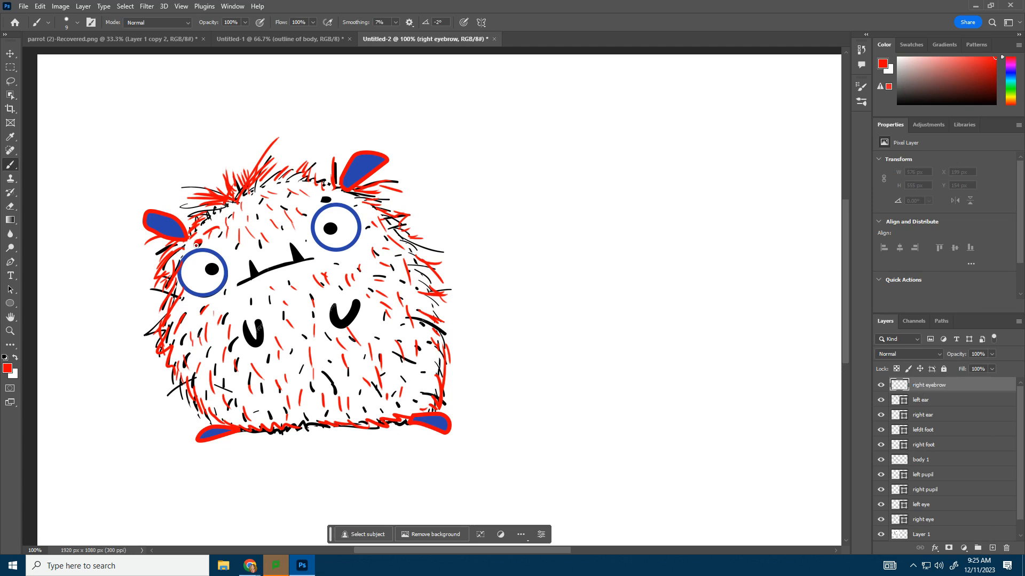
- Choose a darker red foreground color and paint an eyebrow about 28 by 20 px above the monster's left-hand eye
click(76, 23)
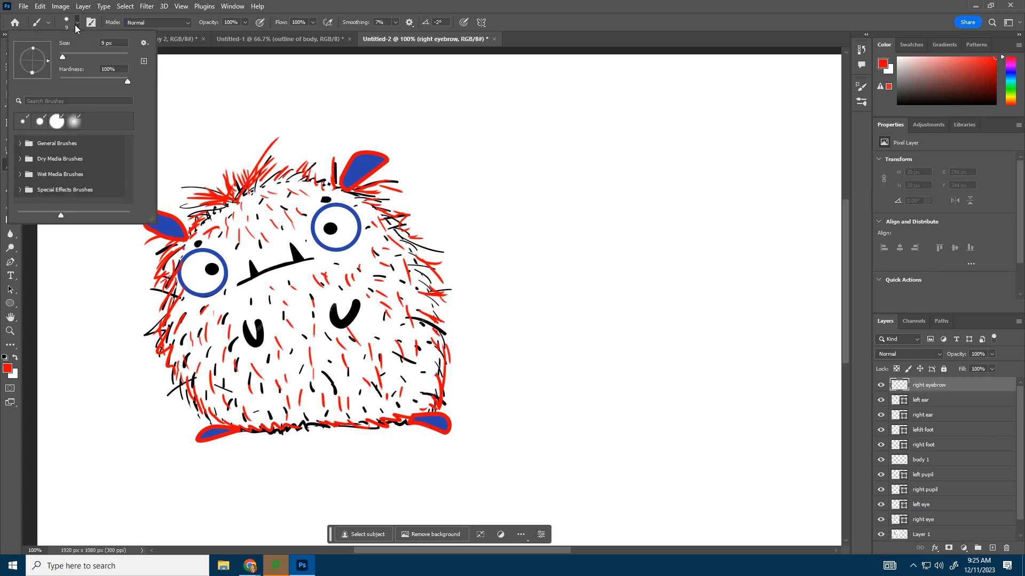
click(76, 22)
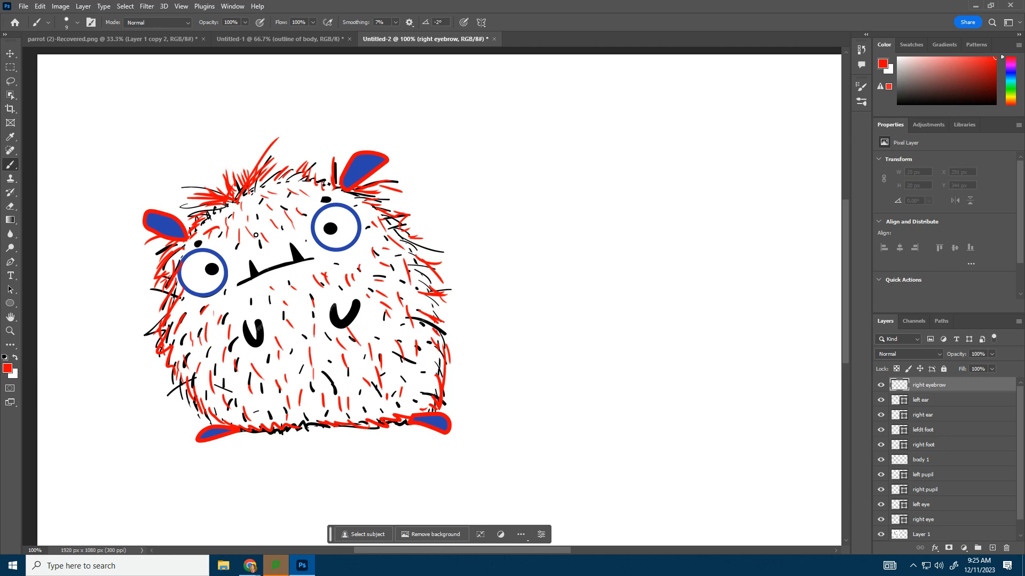
click(8, 369)
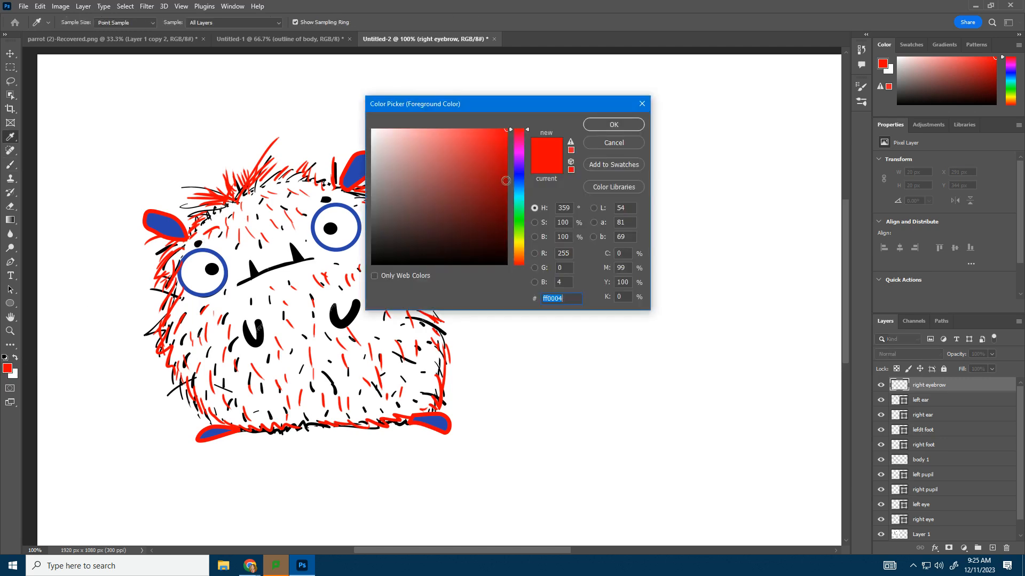
click(505, 161)
click(613, 125)
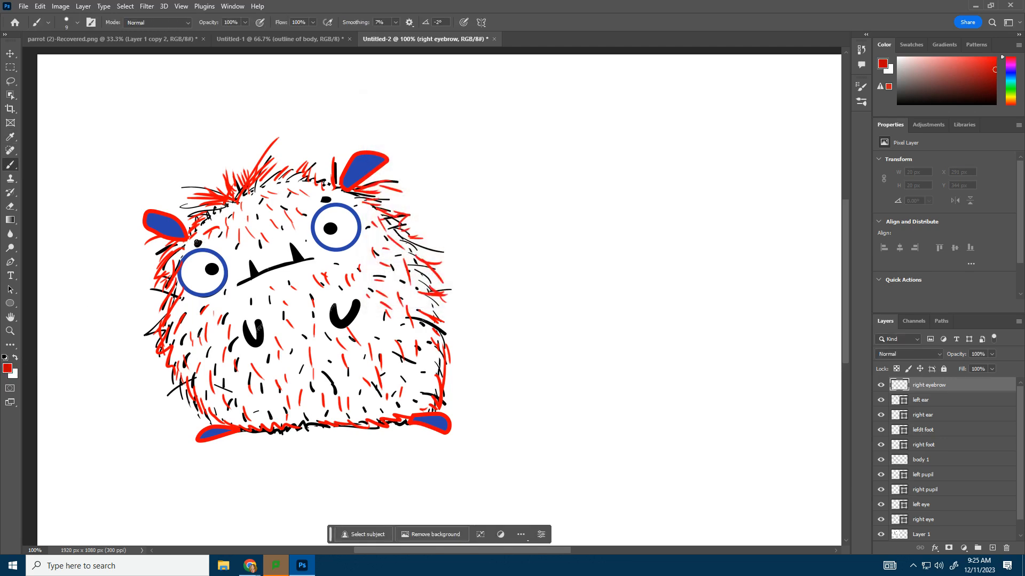
click(198, 242)
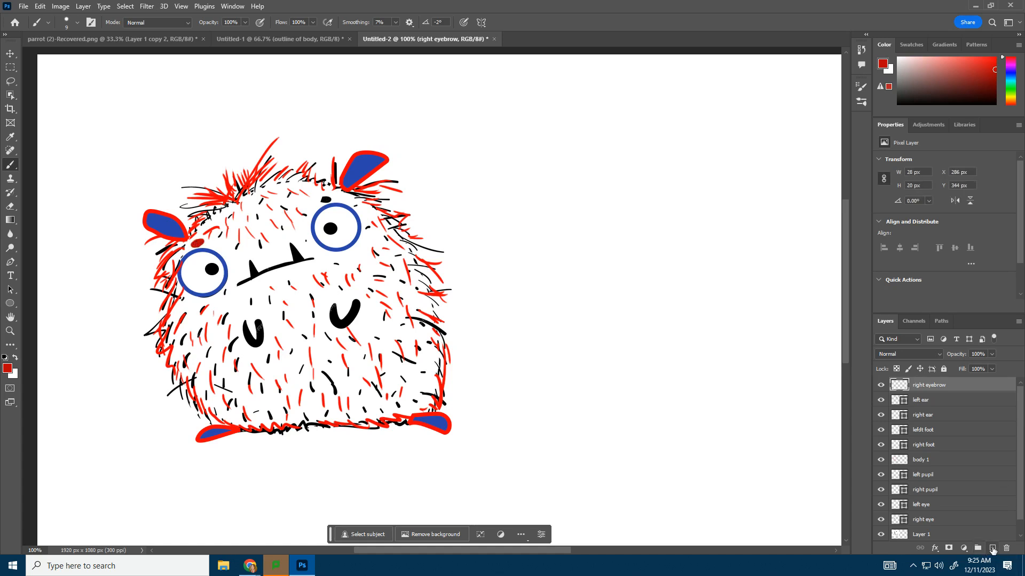
- Add a new layer named "left eyebrow" and paint a dark red eyebrow above the monster's right-hand eye
click(993, 549)
double_click(915, 384)
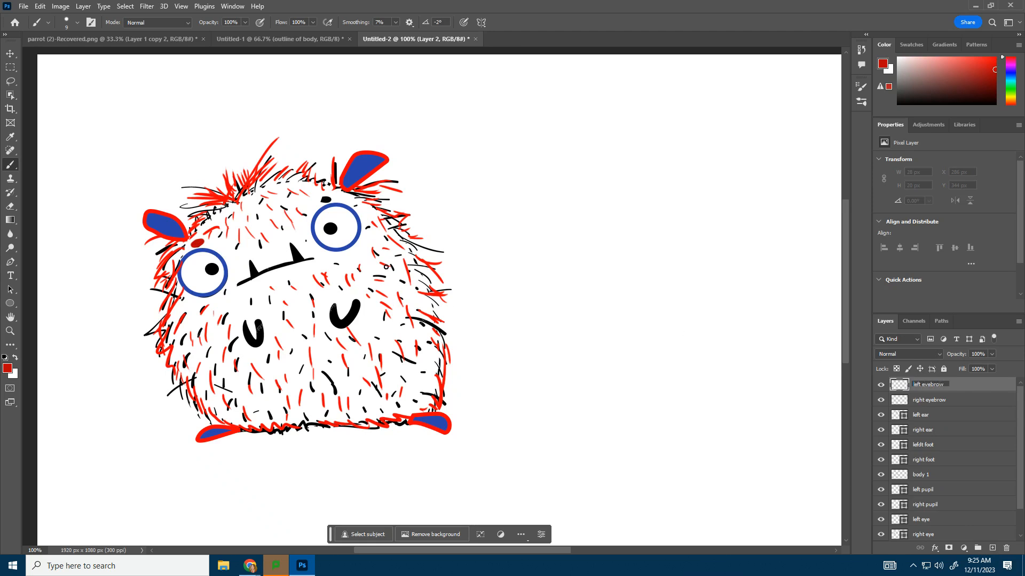
key(Return)
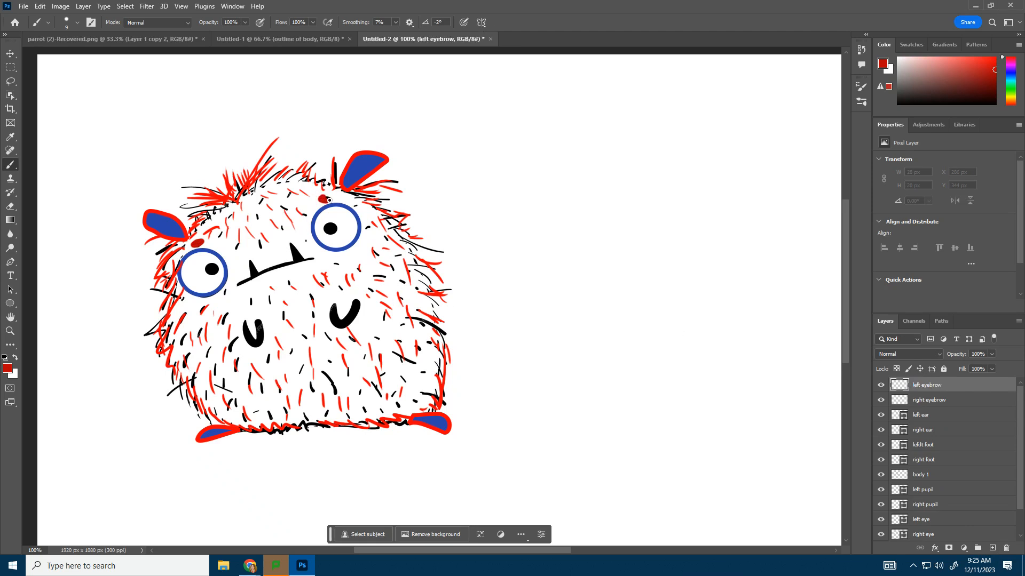
- Add a new layer named "mouth closes" and trace the mouth line and its pointed teeth in dark red, redoing the first stroke
click(993, 549)
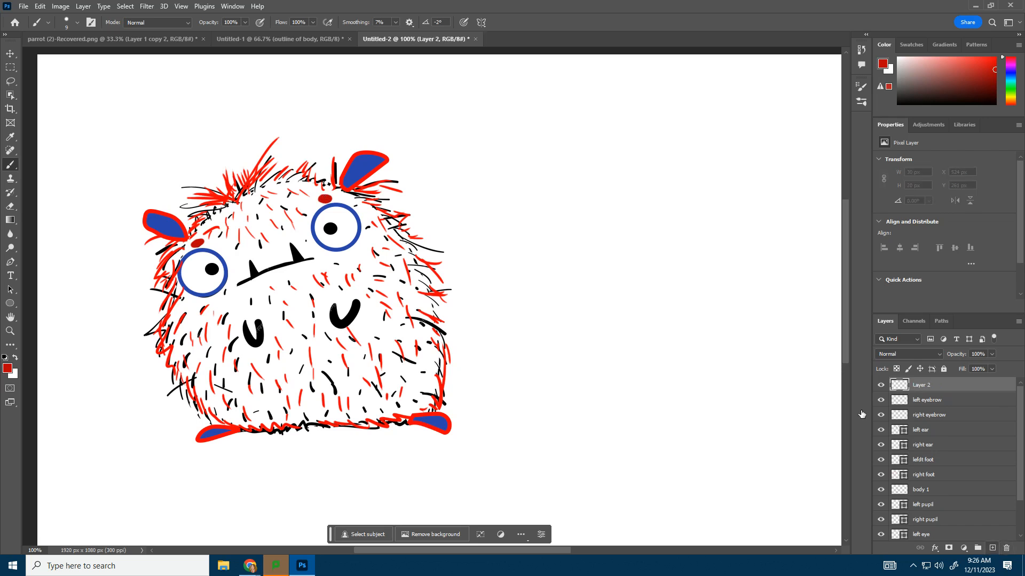
double_click(921, 385)
key(Return)
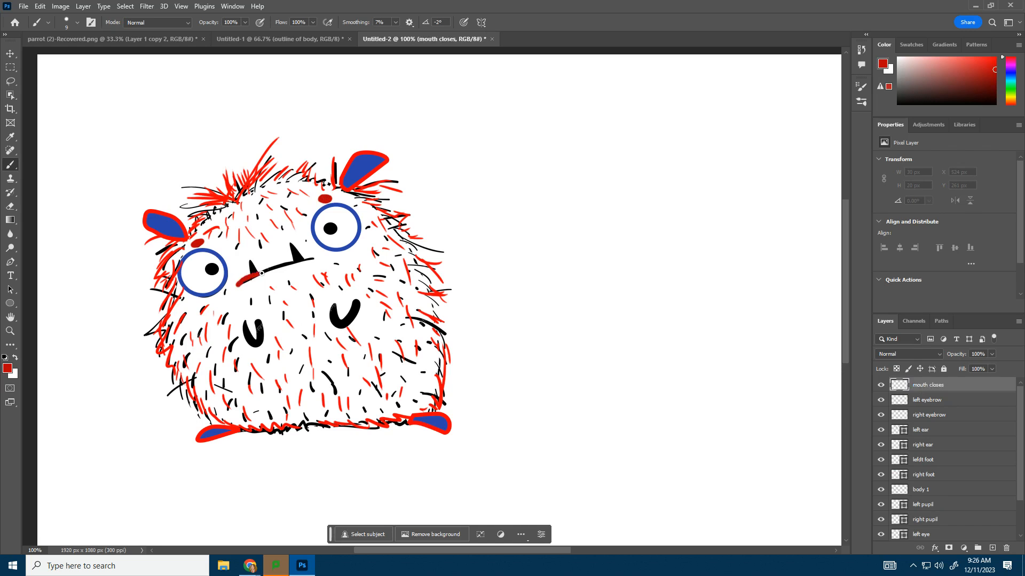
drag(287, 266, 321, 261)
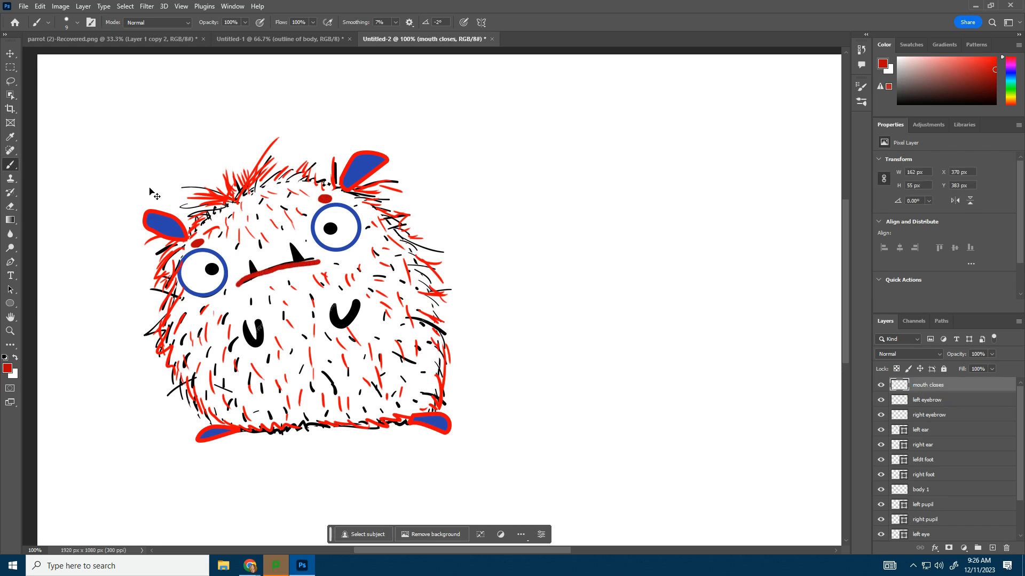
key(ctrl+z)
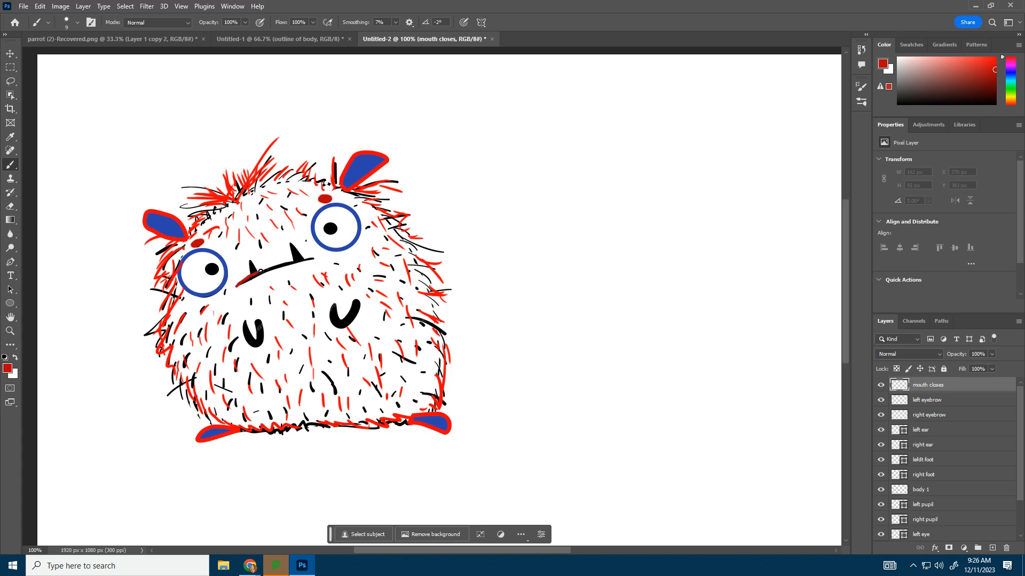
drag(320, 258, 319, 255)
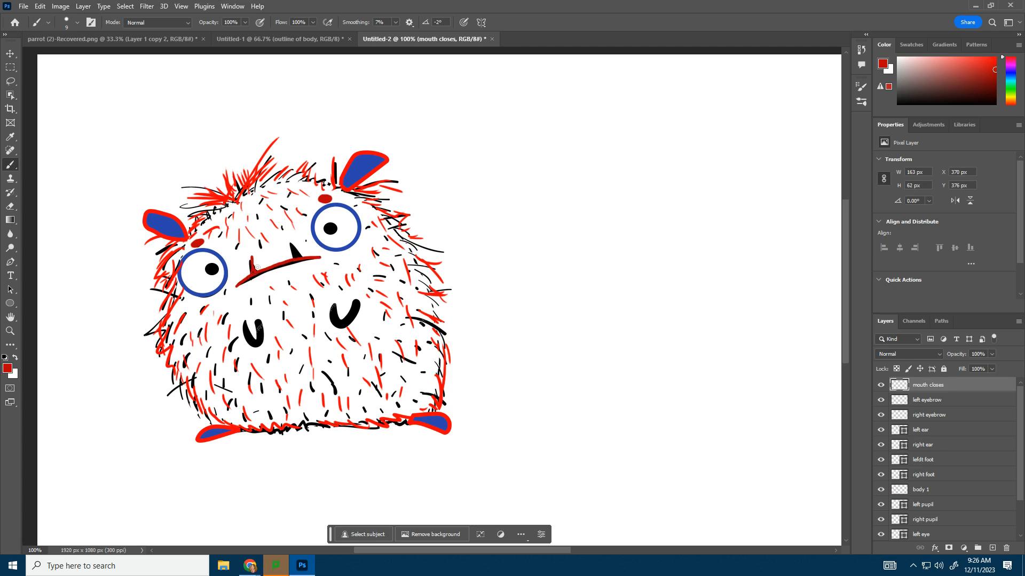
- Add a new layer named "right arm" above the mouth layer
click(993, 548)
double_click(921, 385)
text(arms)
- Set the brush size to 10 px and trace the monster's left-hand U-shaped arm in dark red
click(77, 22)
click(231, 327)
drag(62, 57, 63, 57)
click(78, 23)
click(213, 319)
drag(245, 324, 260, 321)
- Add a new layer named "left arm" and trace the monster's right-hand arm about 65 by 56 px in dark red
click(993, 548)
double_click(921, 384)
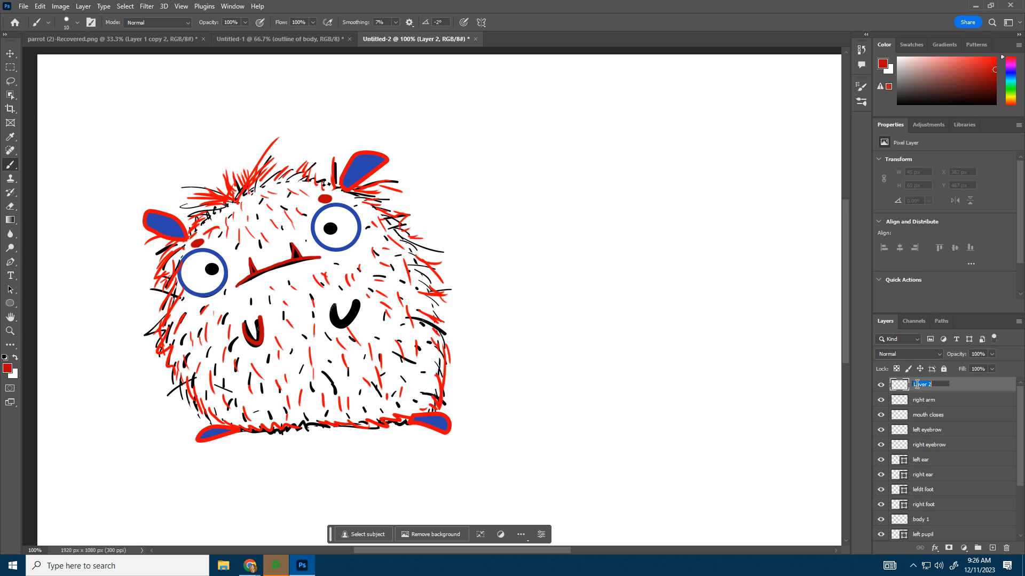
text(left arm)
click(963, 387)
drag(352, 317, 361, 301)
- Hide the reference image on "Layer 1" so that only the redrawn monster shows
scroll(901, 521, down, 3)
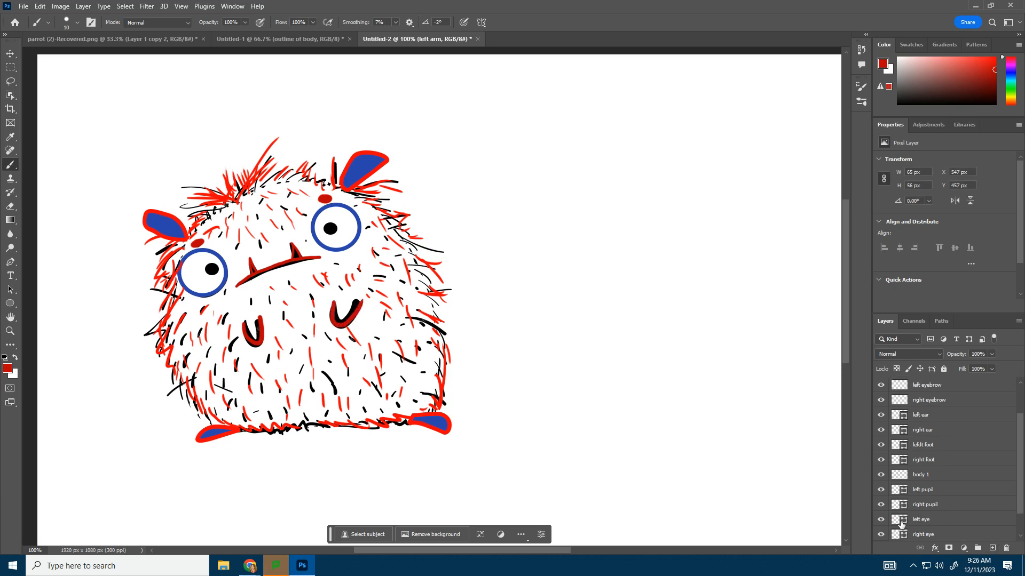
click(882, 521)
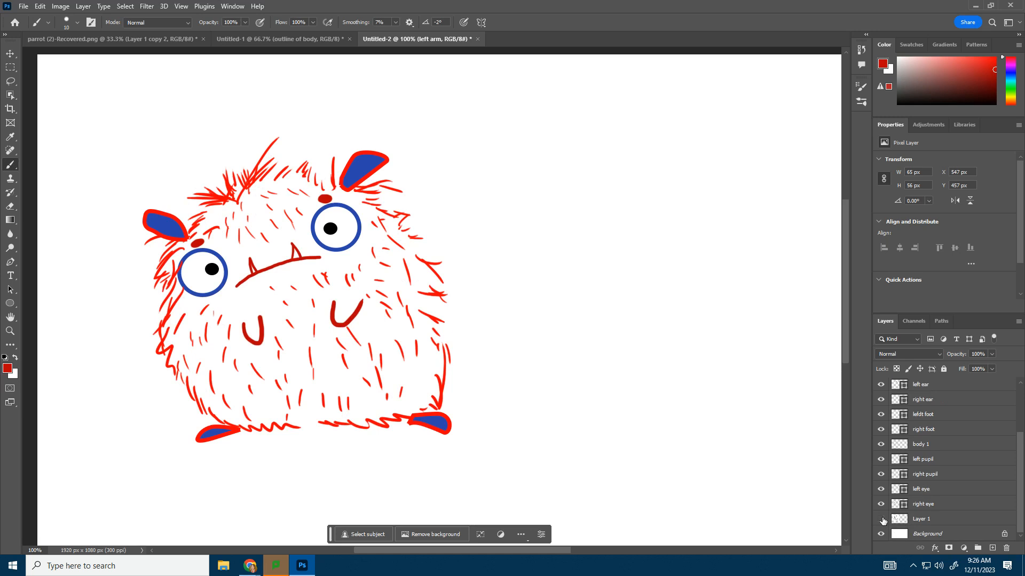
click(882, 520)
click(881, 520)
- Save the document in Downloads as a Photoshop file named "character animation demo gd1"
click(24, 7)
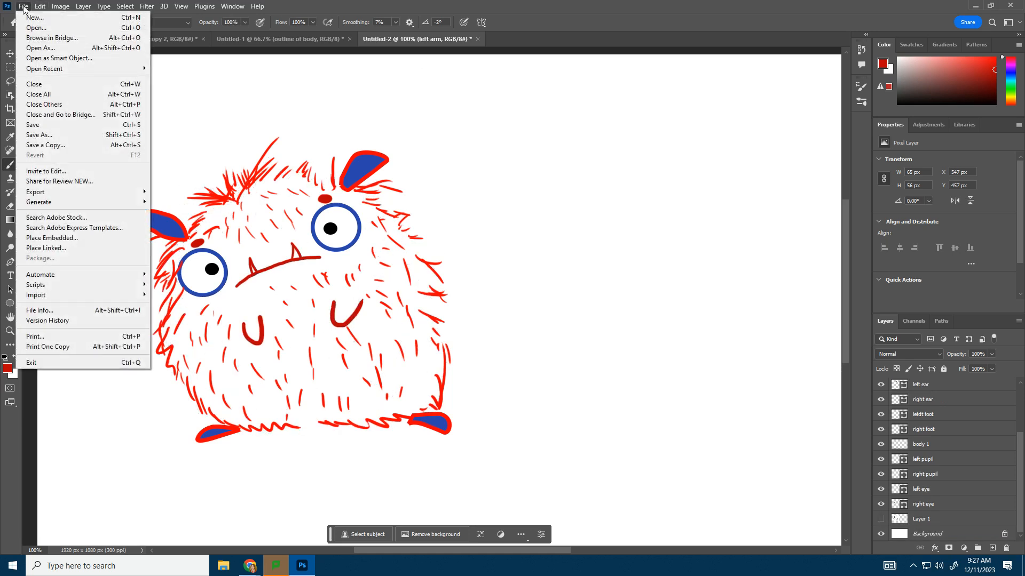
click(63, 139)
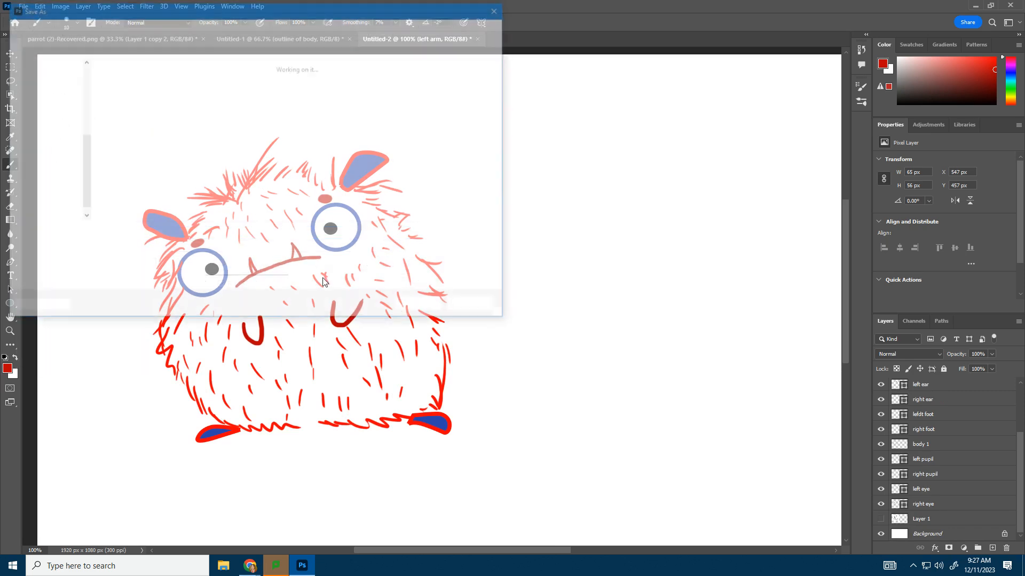
text(character )
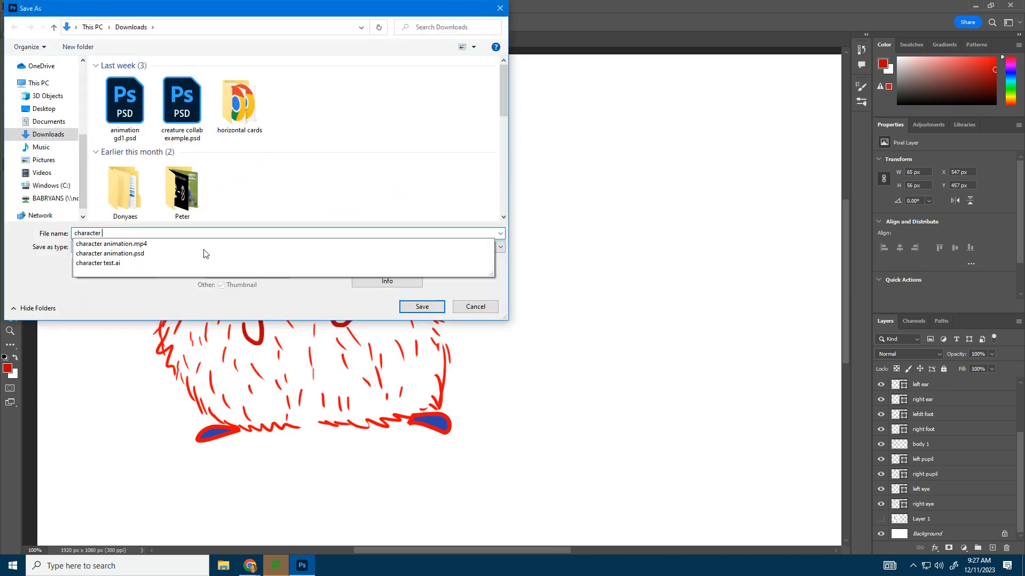
text(animation demo gd1)
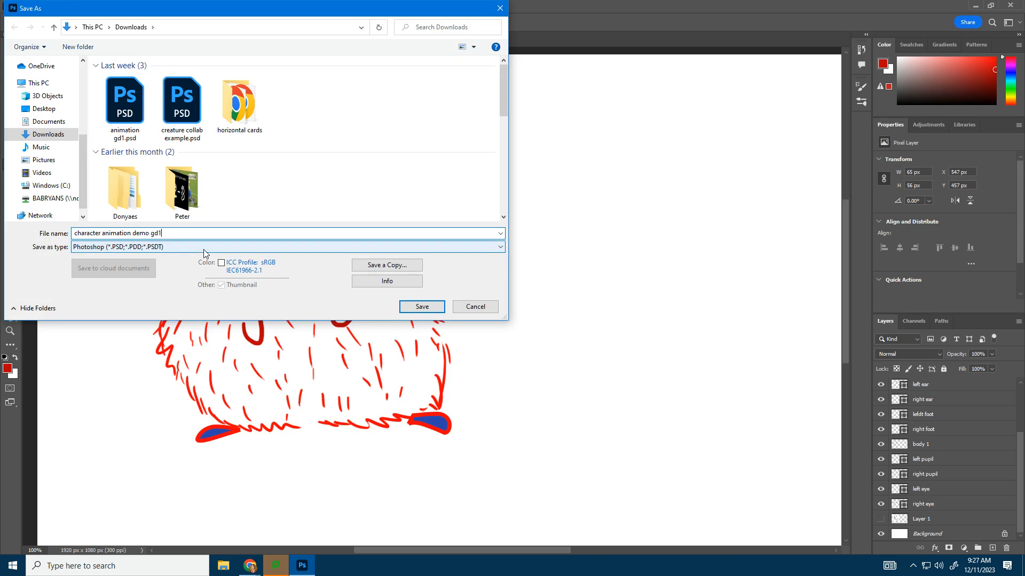
key(Return)
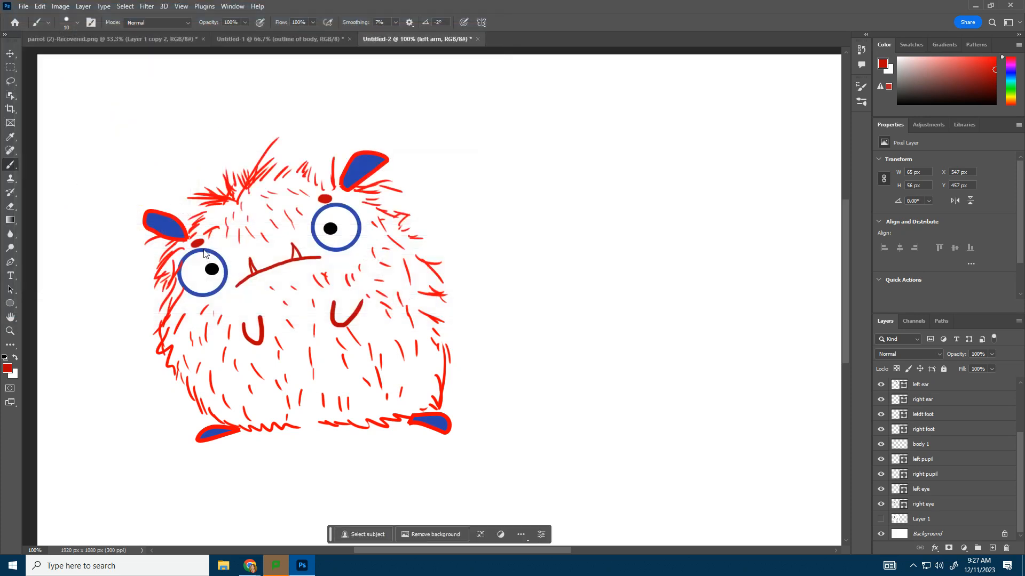
click(629, 160)
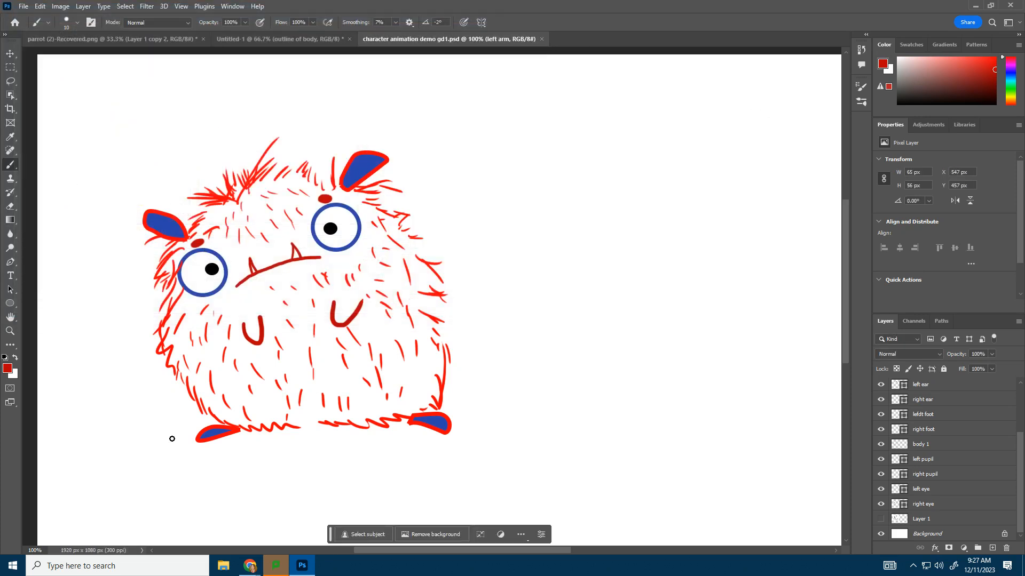
click(11, 331)
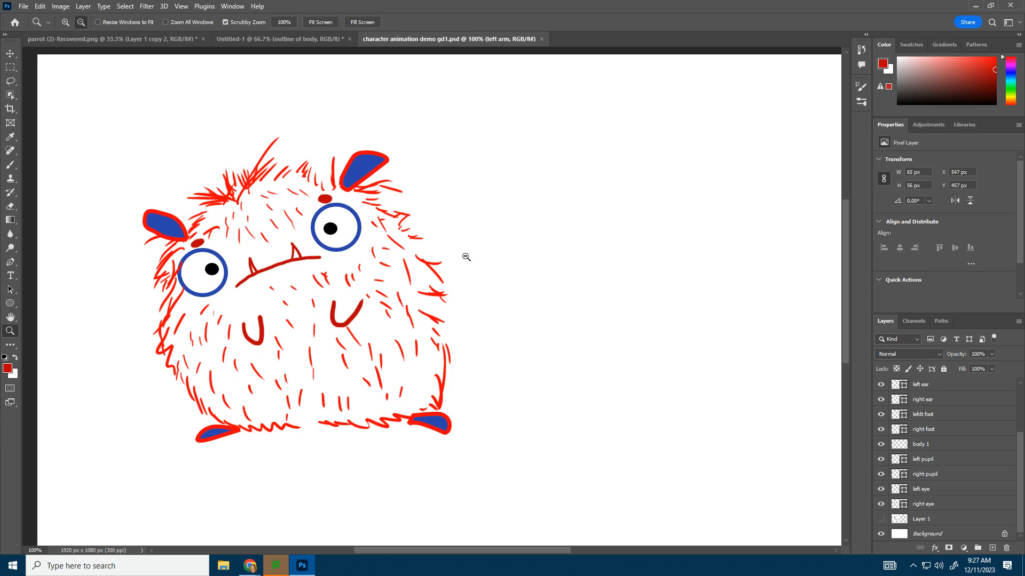
alt+click(466, 258)
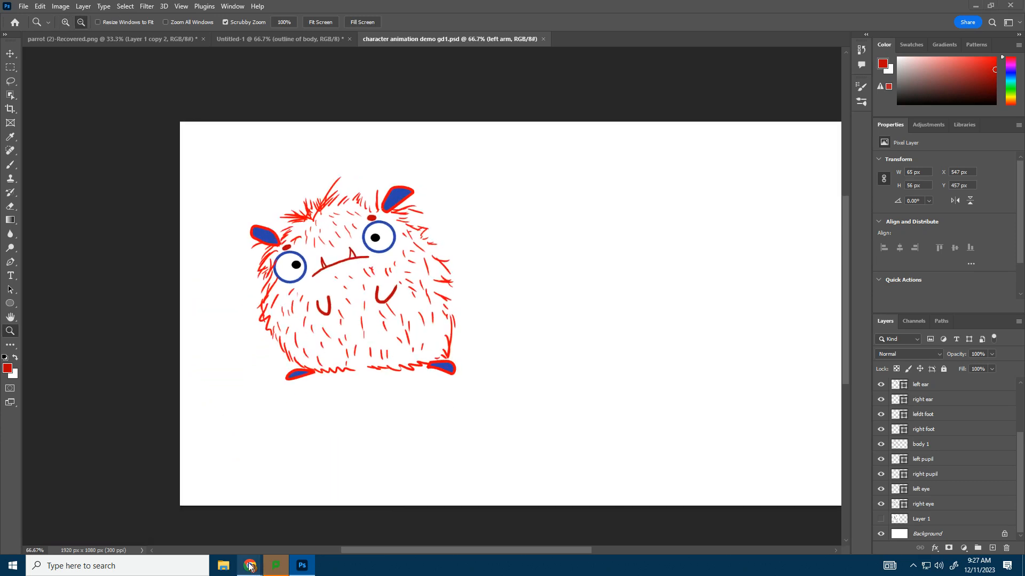
- Switch to Chrome and open Pixabay's business vector page in a new tab
mouse_move(250, 565)
click(172, 530)
click(381, 29)
text(pix)
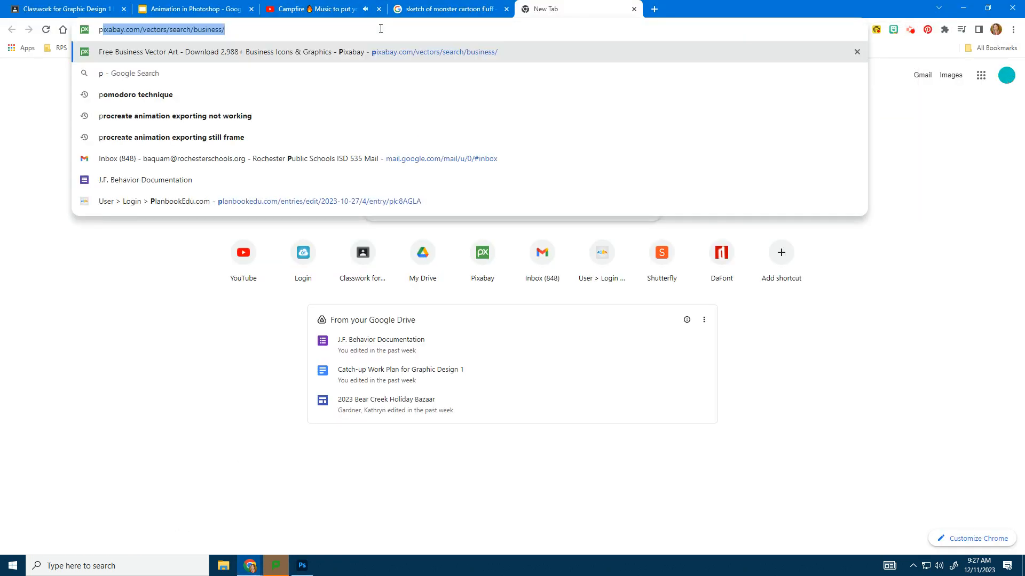
key(Return)
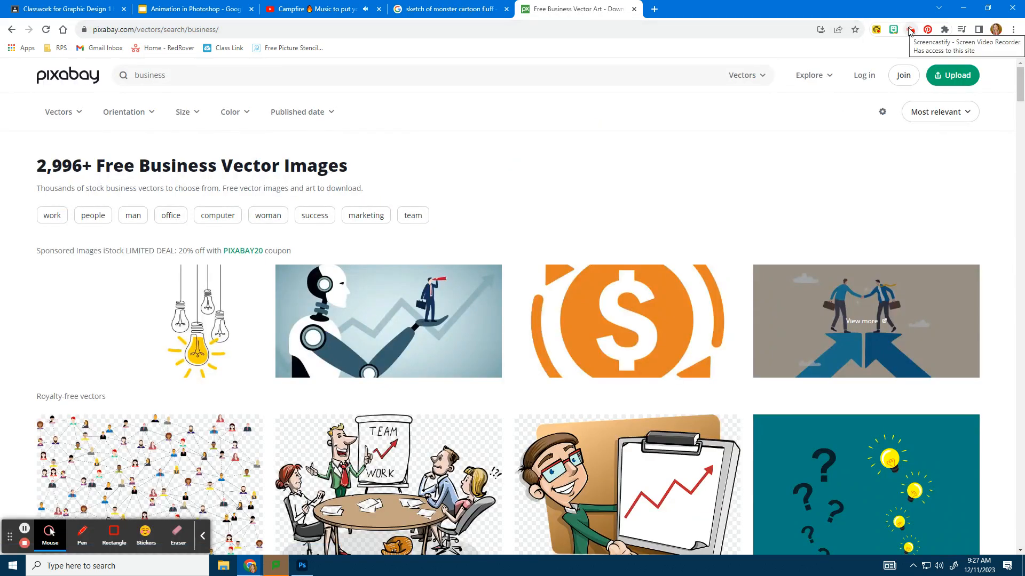
- Search Pixabay for "forest" and widen the results from vectors to all images
click(910, 30)
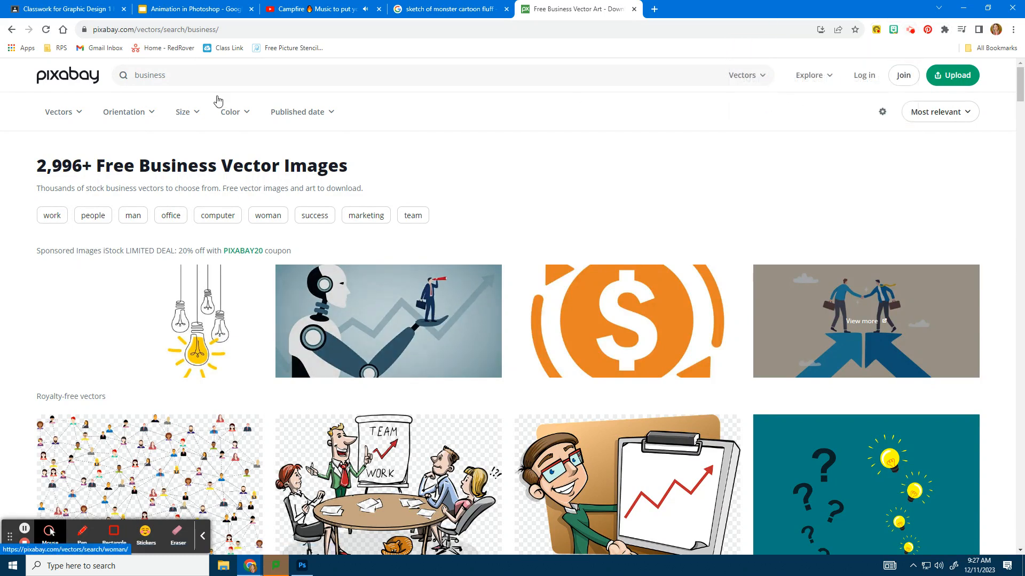
click(144, 75)
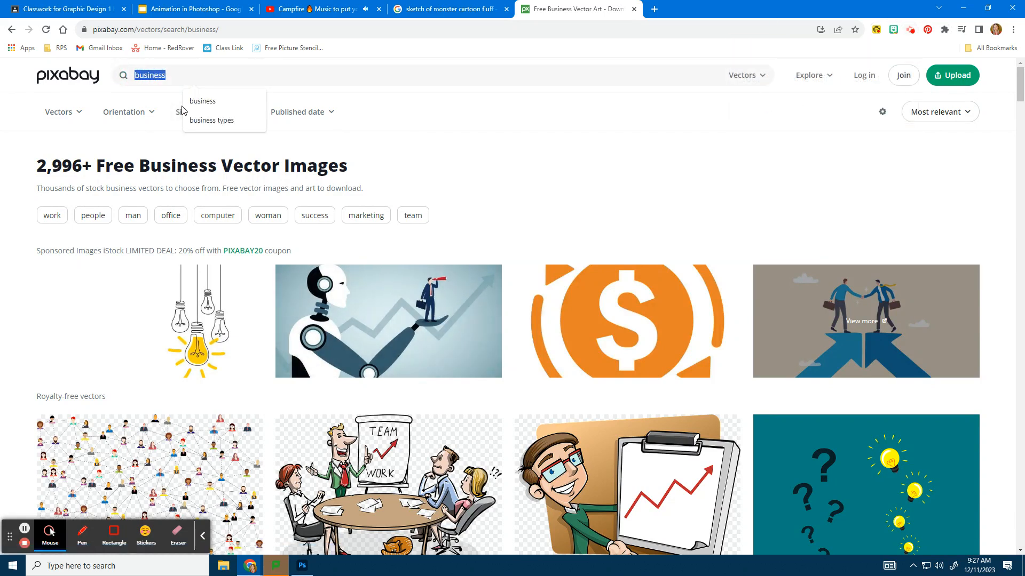
text(forest)
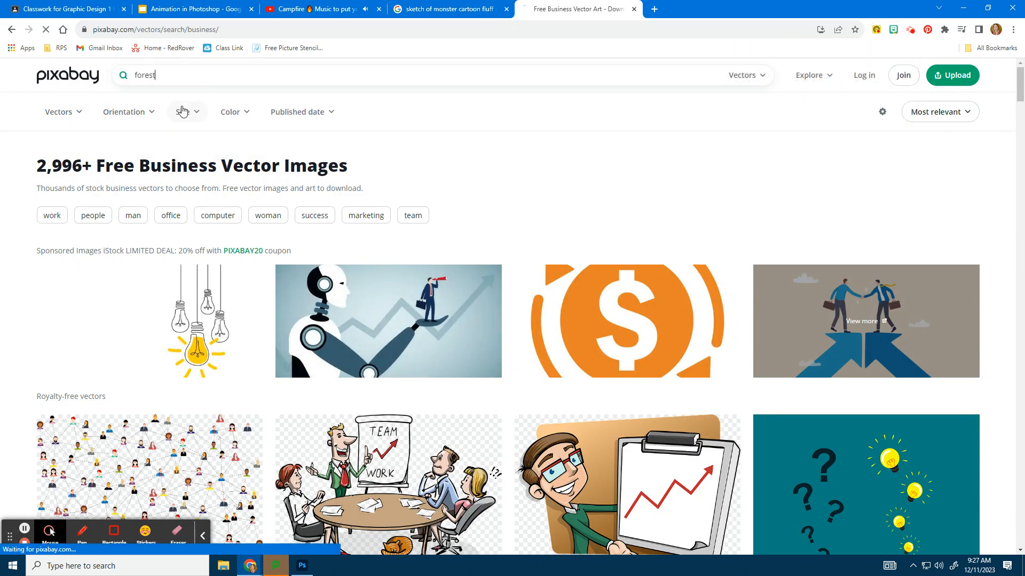
key(Return)
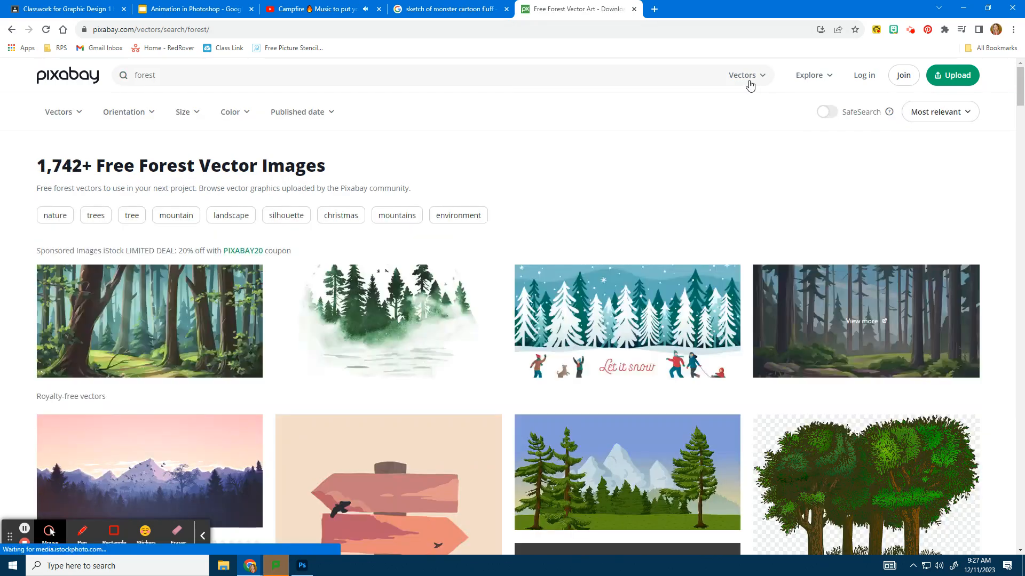
click(747, 80)
click(729, 111)
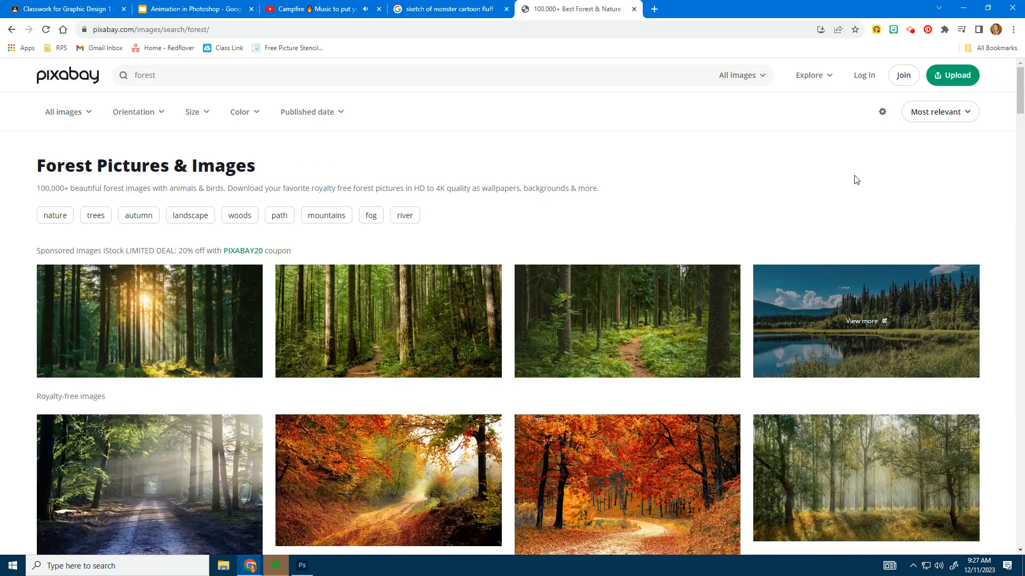
- Look through the forest images, view the dark mossy forest photo full-page, and return to the results
scroll(614, 207, down, 4)
scroll(614, 208, down, 3)
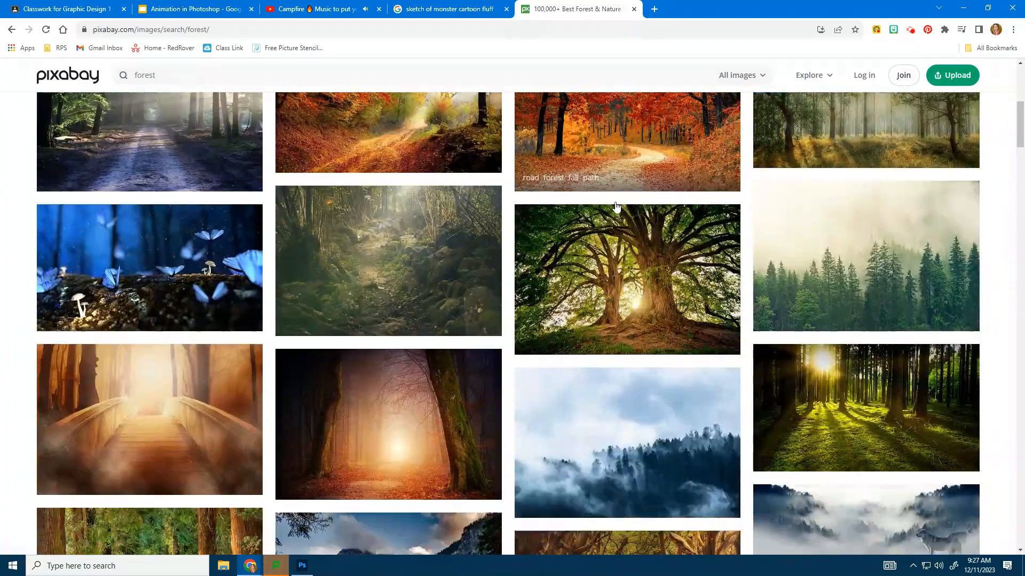
scroll(611, 208, down, 6)
scroll(603, 212, down, 10)
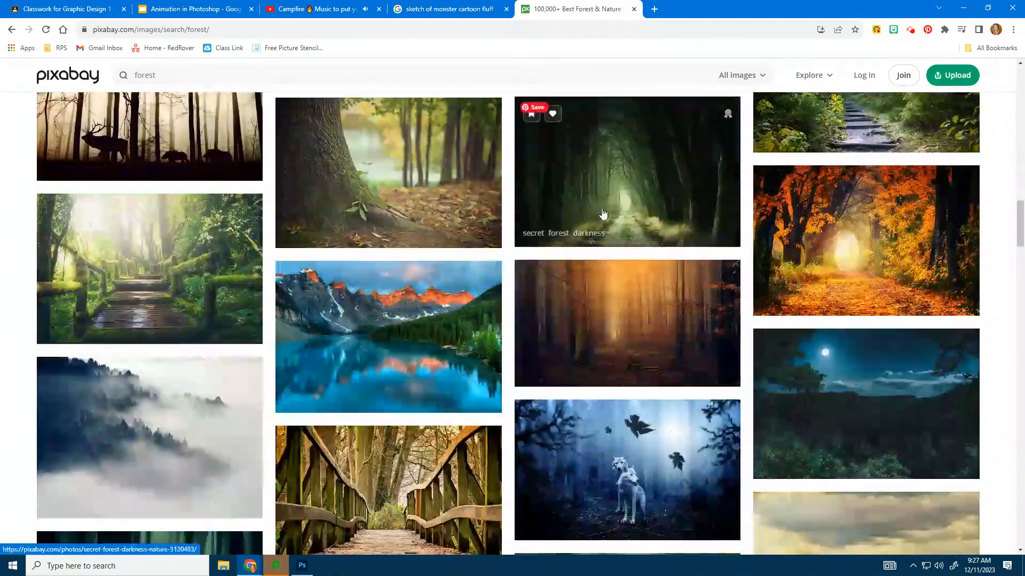
scroll(603, 214, down, 6)
scroll(603, 213, down, 5)
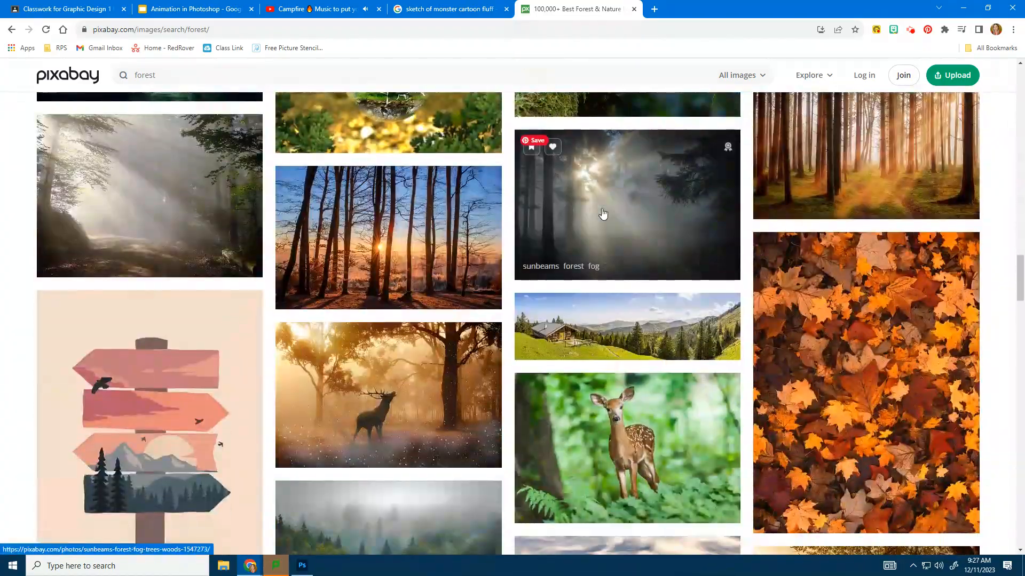
scroll(598, 214, down, 5)
scroll(597, 213, down, 3)
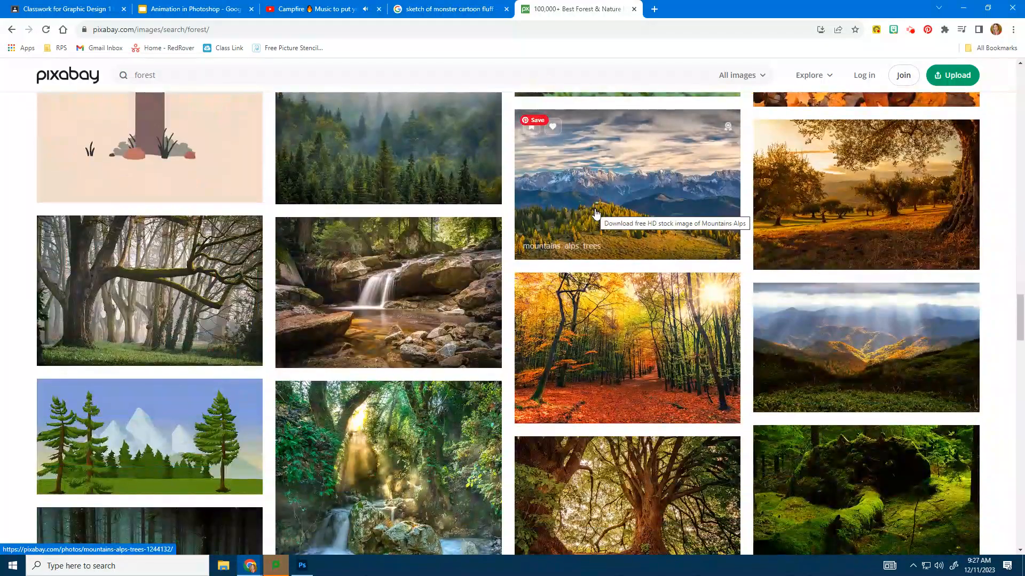
scroll(597, 214, down, 5)
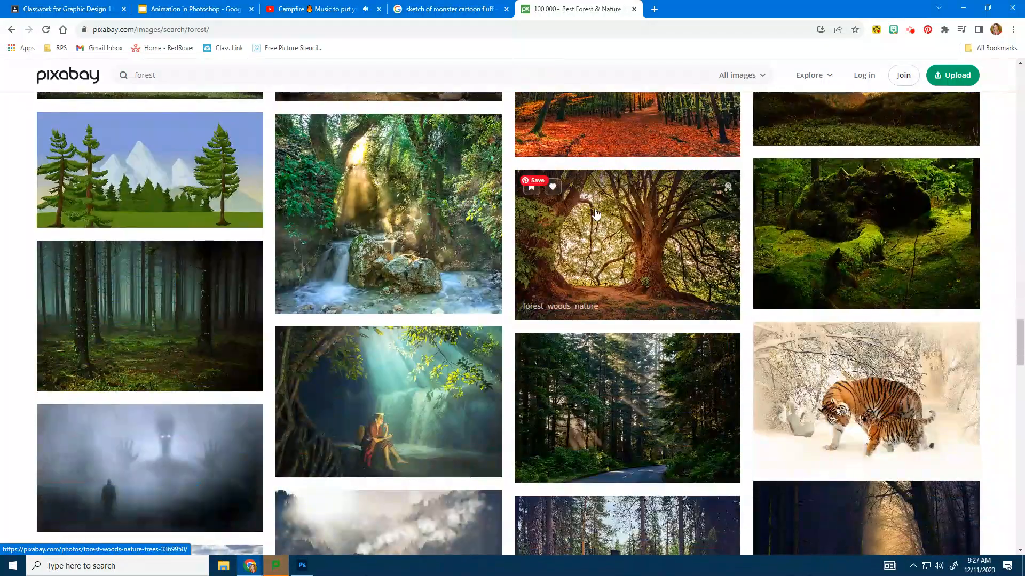
click(201, 320)
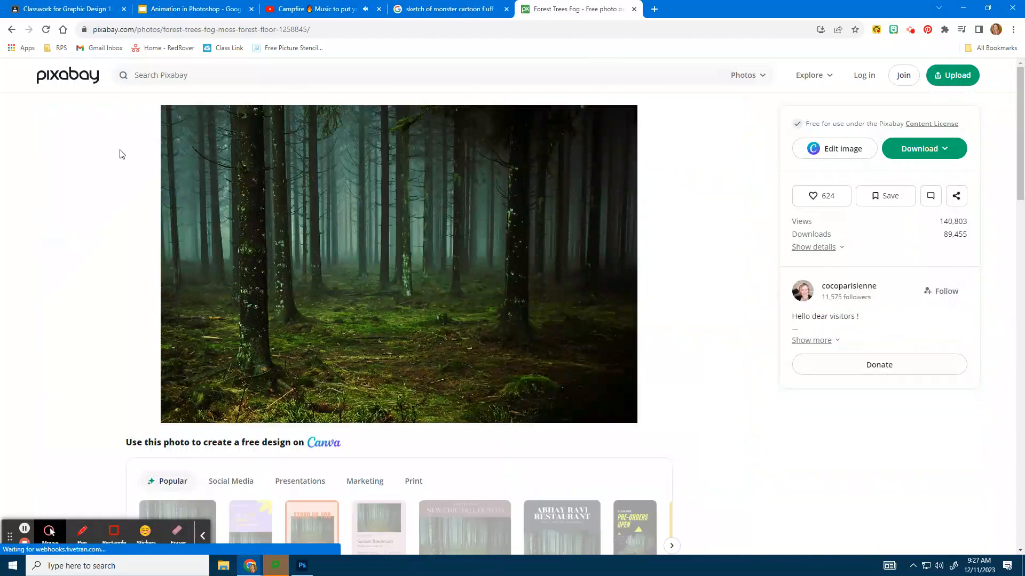
click(12, 30)
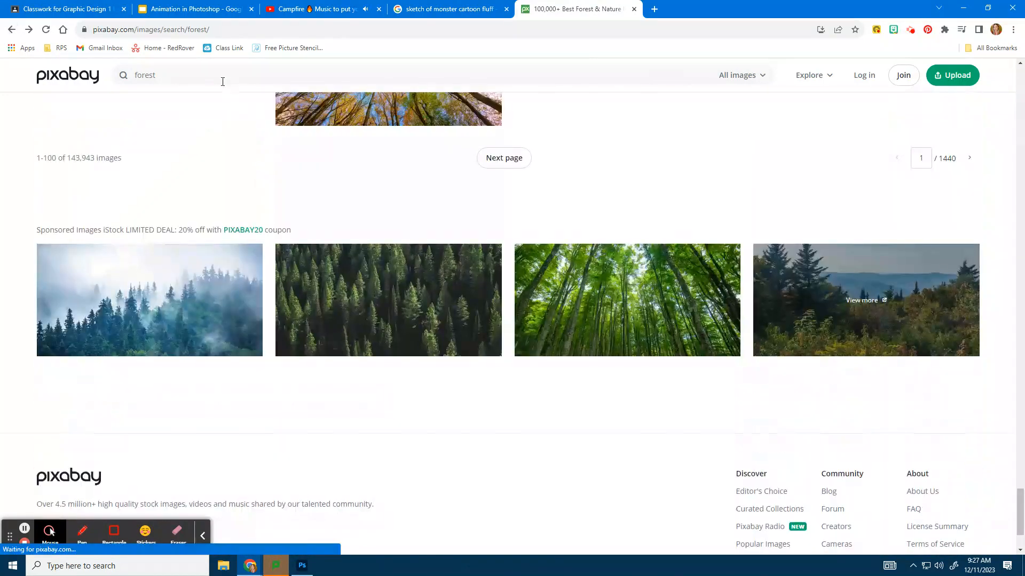
- Refine the image search to "forest floor" and look through the results for a suitable backdrop
click(195, 72)
text(floor)
key(Return)
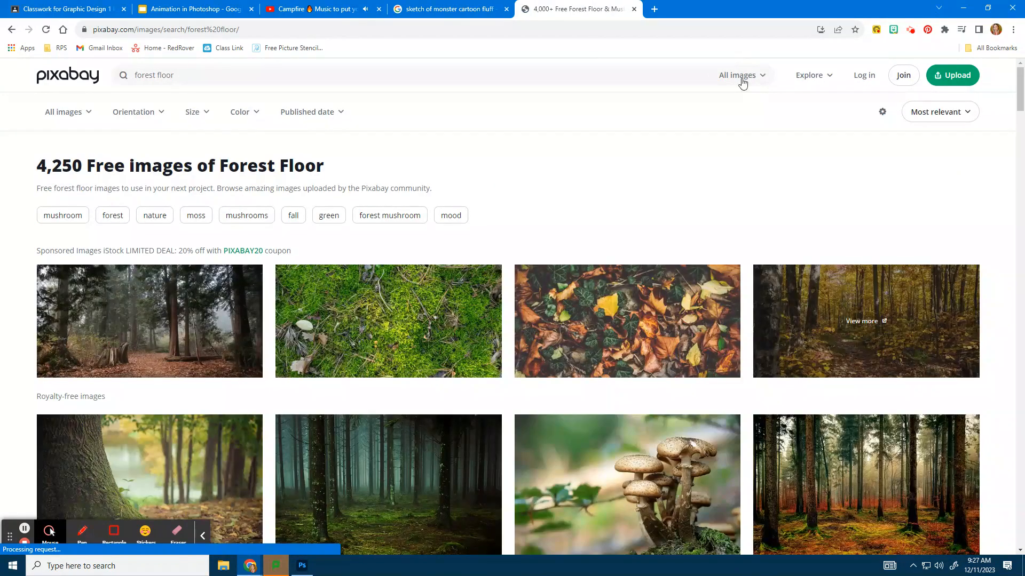
scroll(606, 303, down, 7)
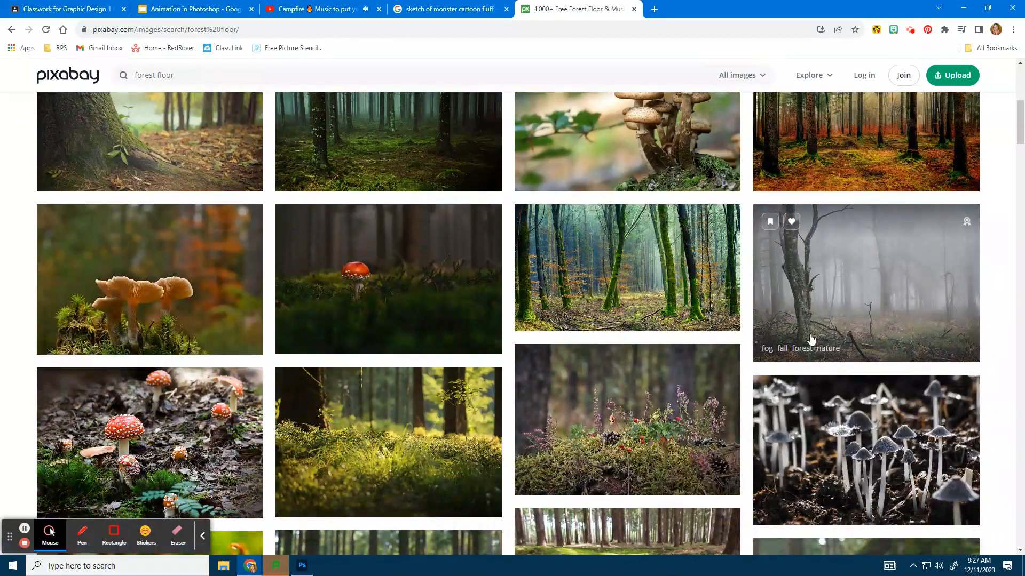
scroll(817, 344, down, 2)
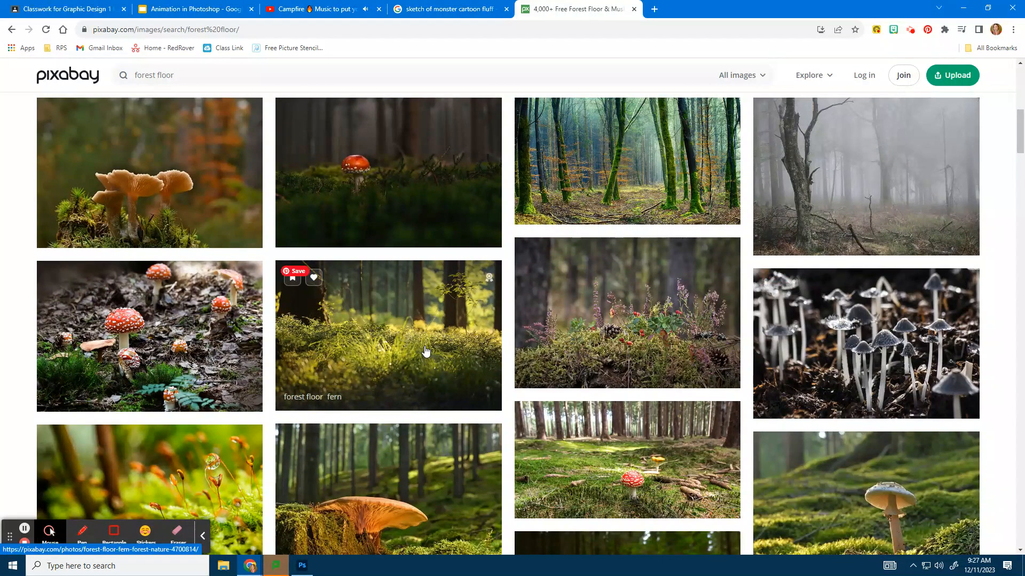
scroll(426, 351, down, 3)
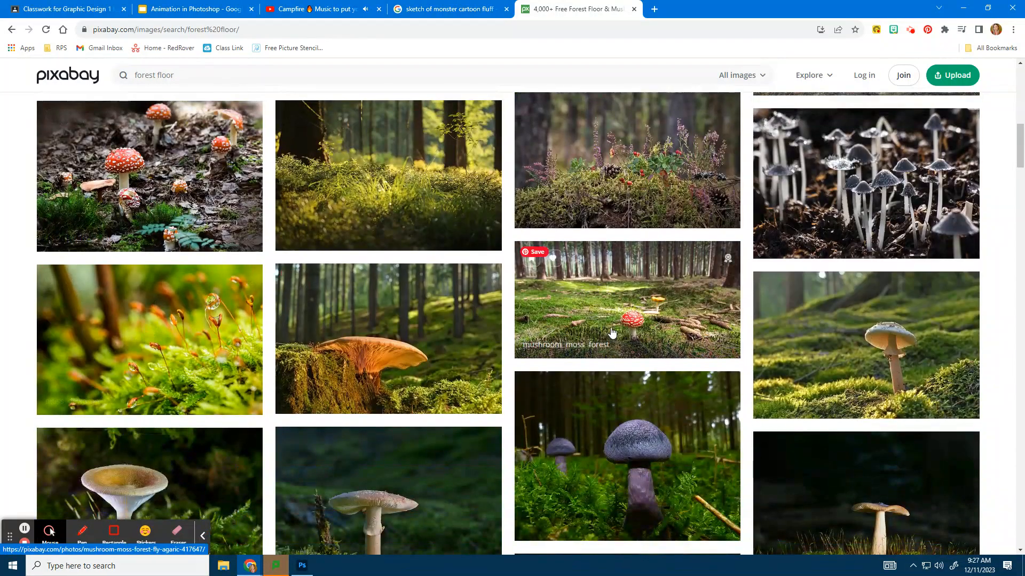
- Open the mossy forest photo with the red spotted mushroom and download it in the 1280 px size
click(637, 302)
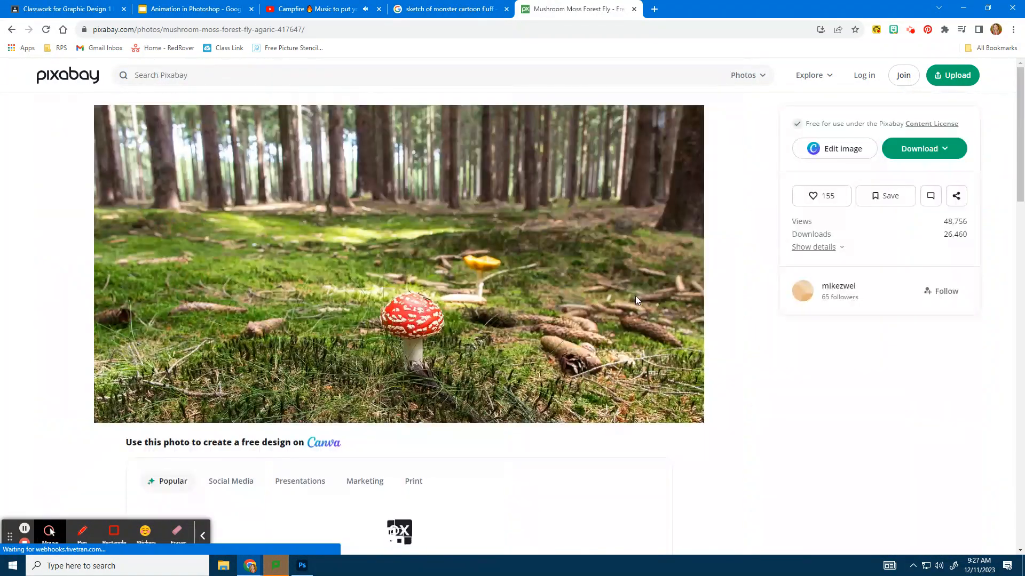
click(901, 150)
click(840, 288)
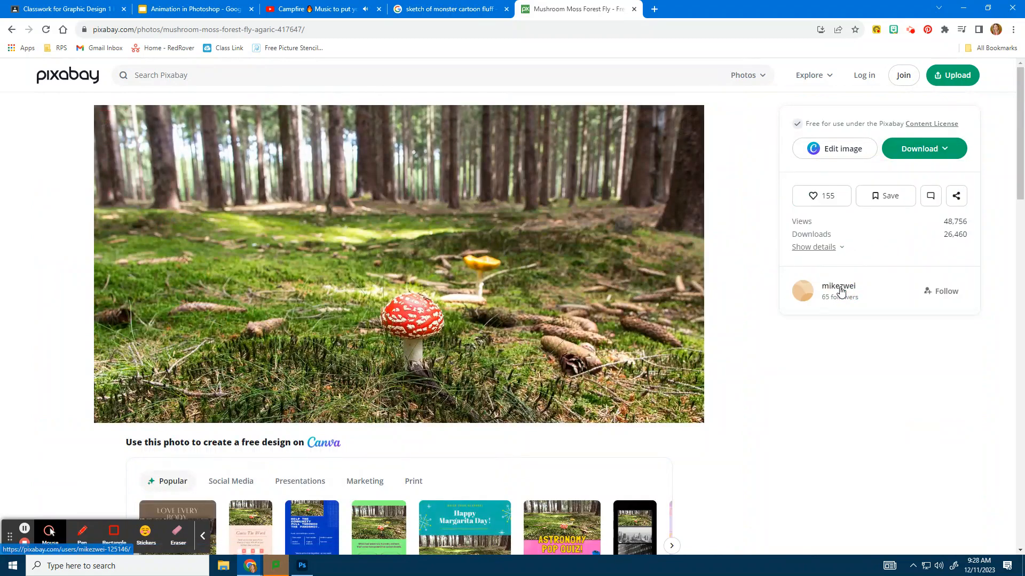
- Switch to Photoshop, place the downloaded "mushroom-417647_1280" image as embedded, and enlarge it to about 2103 by 1096 px to cover the canvas
click(301, 566)
click(23, 6)
click(64, 235)
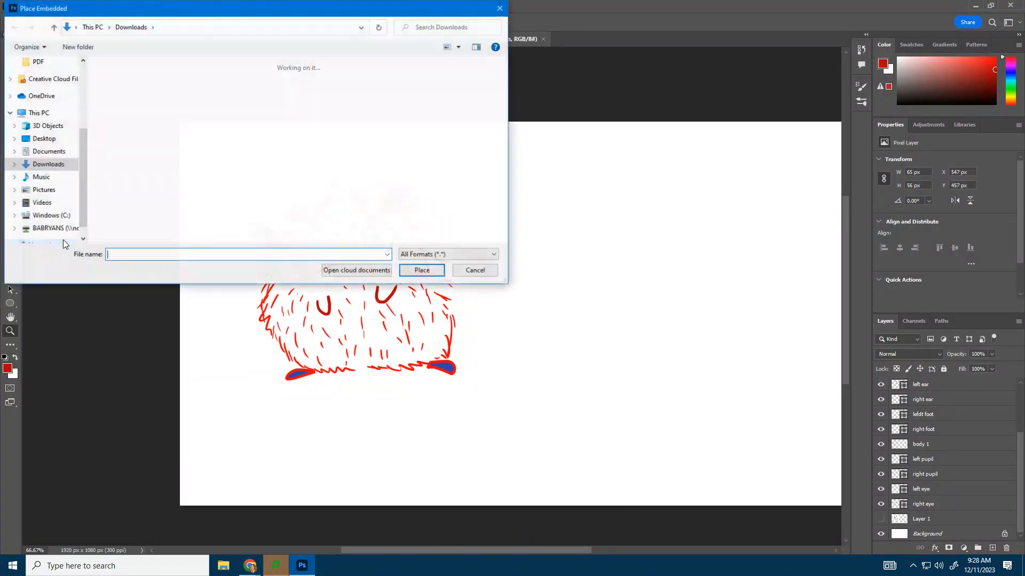
double_click(147, 105)
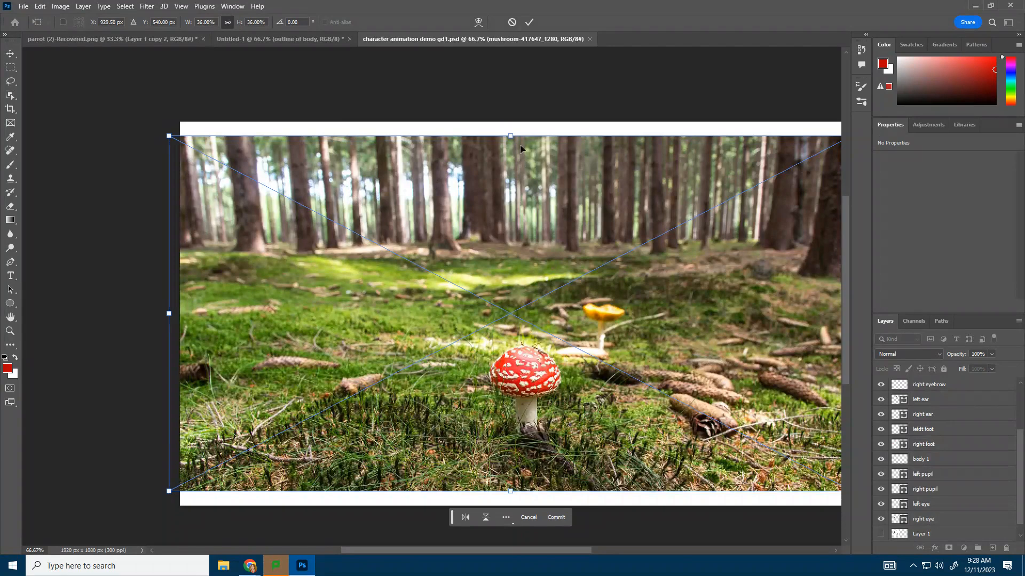
drag(511, 135, 511, 116)
drag(512, 491, 512, 506)
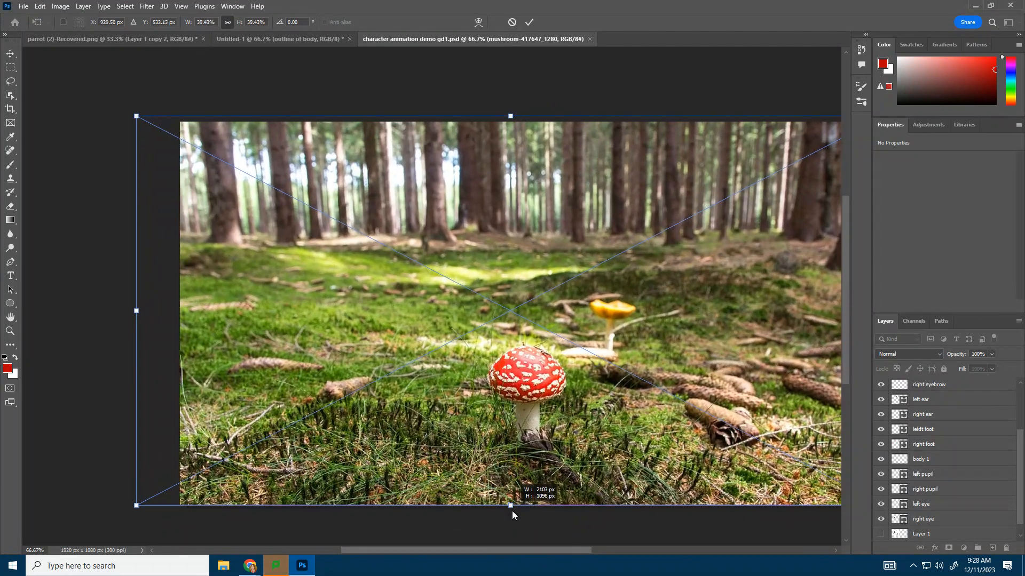
drag(445, 553, 496, 556)
key(Return)
- Move the mushroom image layer below "Layer 1" at the bottom of the stack and rename it "background"
scroll(959, 459, up, 3)
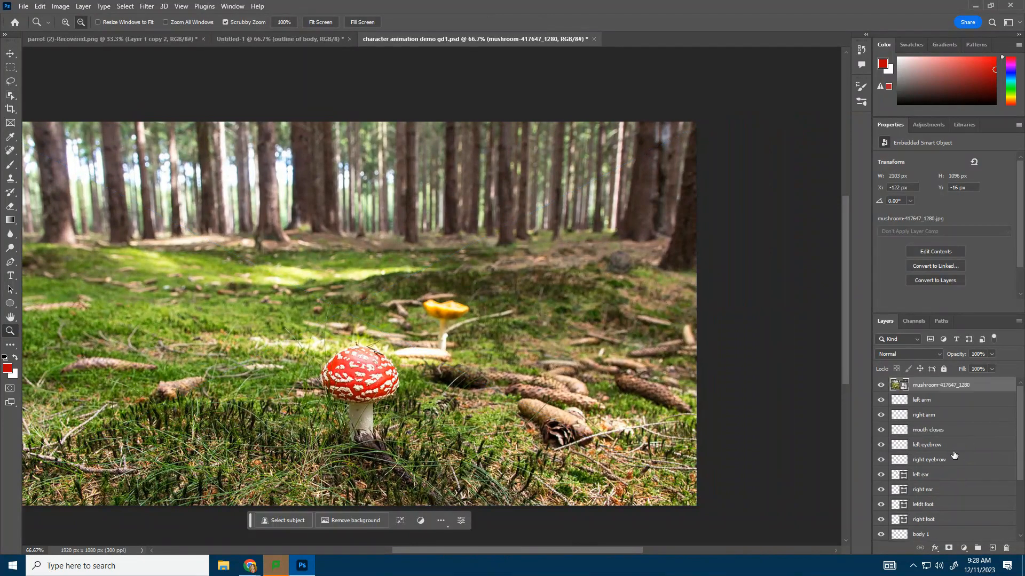
drag(917, 387, 917, 560)
double_click(929, 518)
text(background)
key(Return)
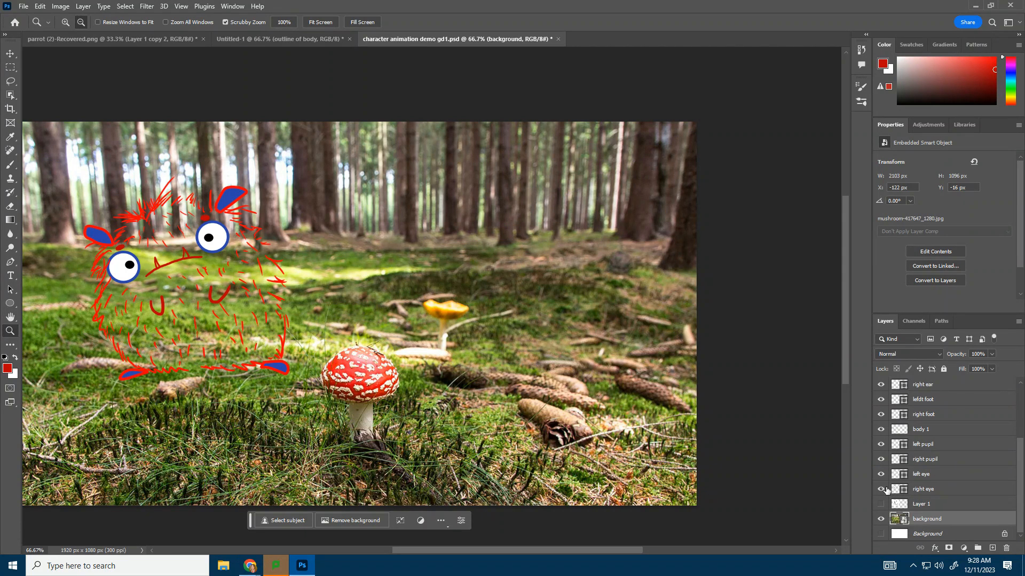
- Move the "body 1" layer below "right eye", directly above "Layer 1"
scroll(954, 470, up, 3)
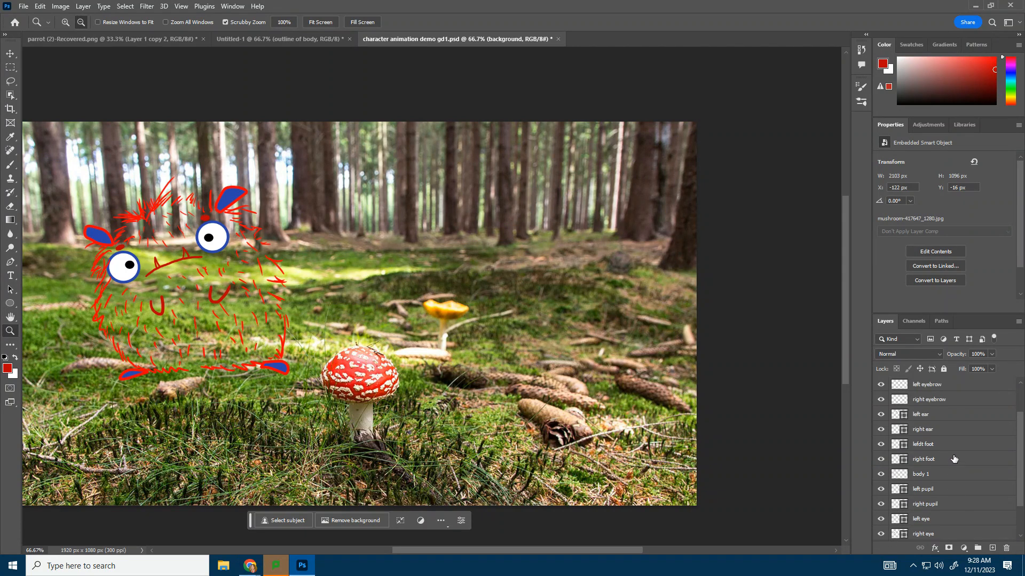
click(931, 474)
scroll(935, 454, down, 1)
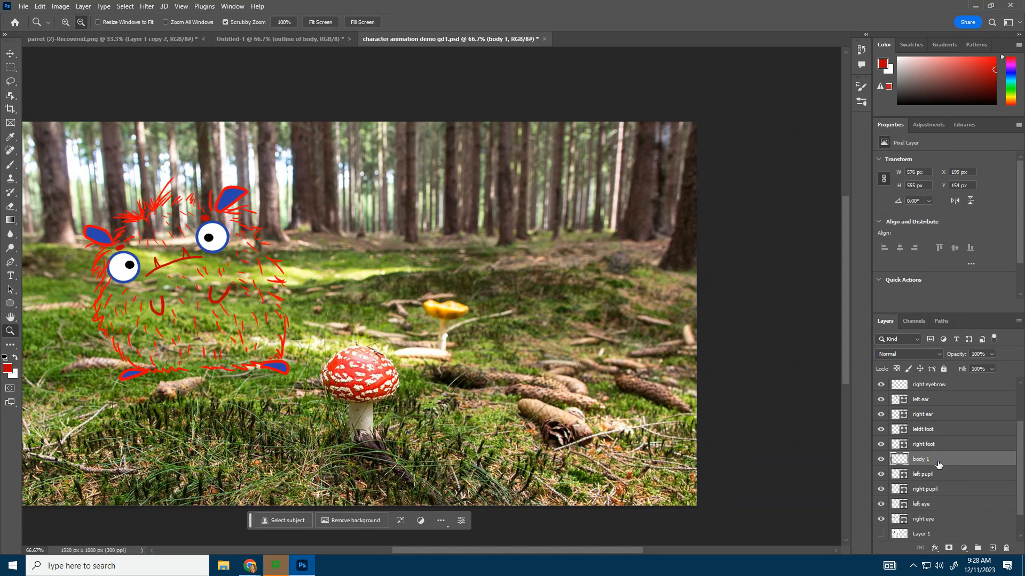
drag(937, 462, 937, 525)
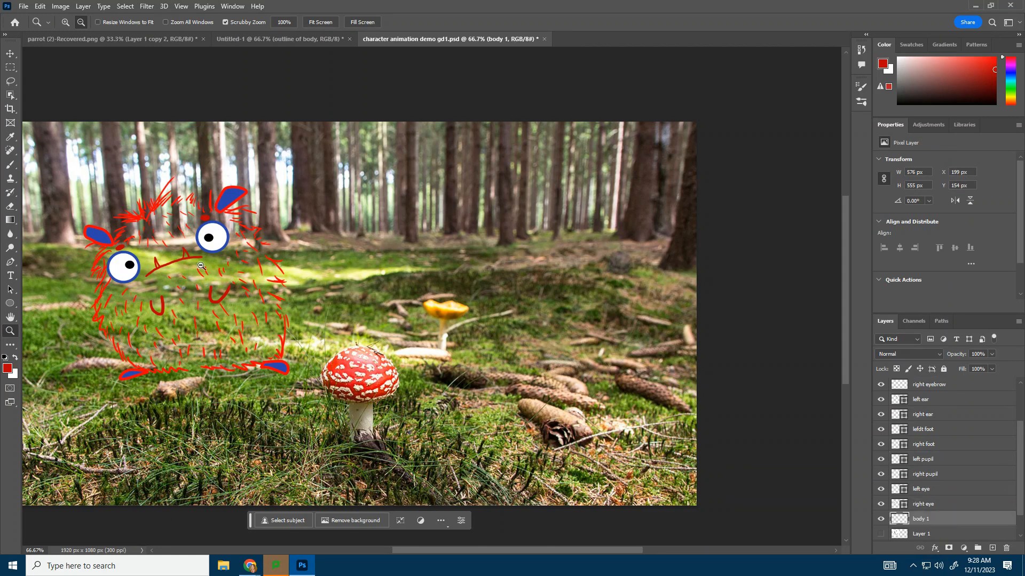
- Set up the Brush tool with a 73 px hard round tip and a white foreground color
click(9, 166)
click(78, 23)
drag(63, 58, 87, 59)
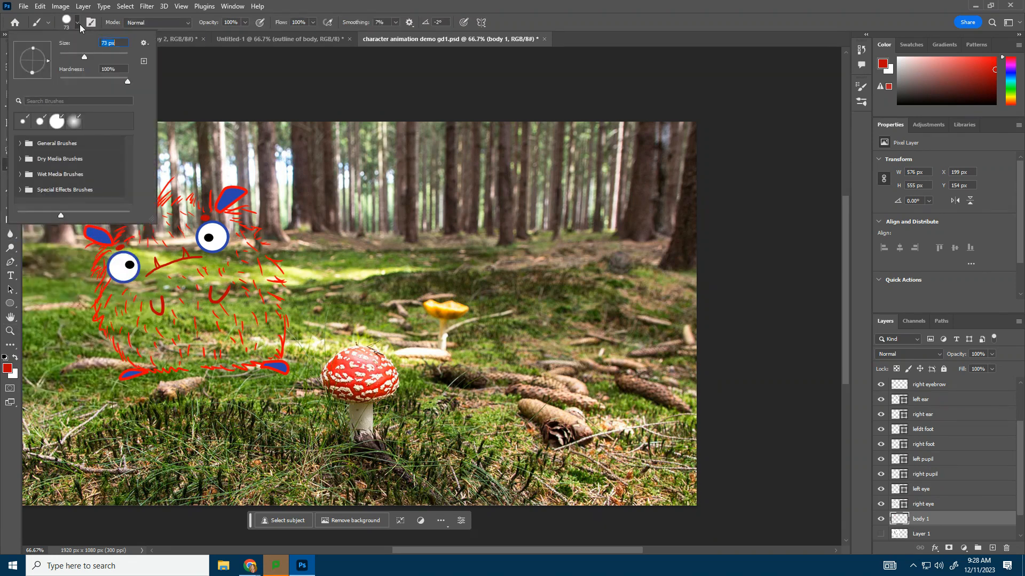
key(Return)
click(8, 369)
drag(424, 181, 372, 129)
click(614, 124)
- Add a new layer named "body skin color" and place it directly below "body 1"
click(992, 548)
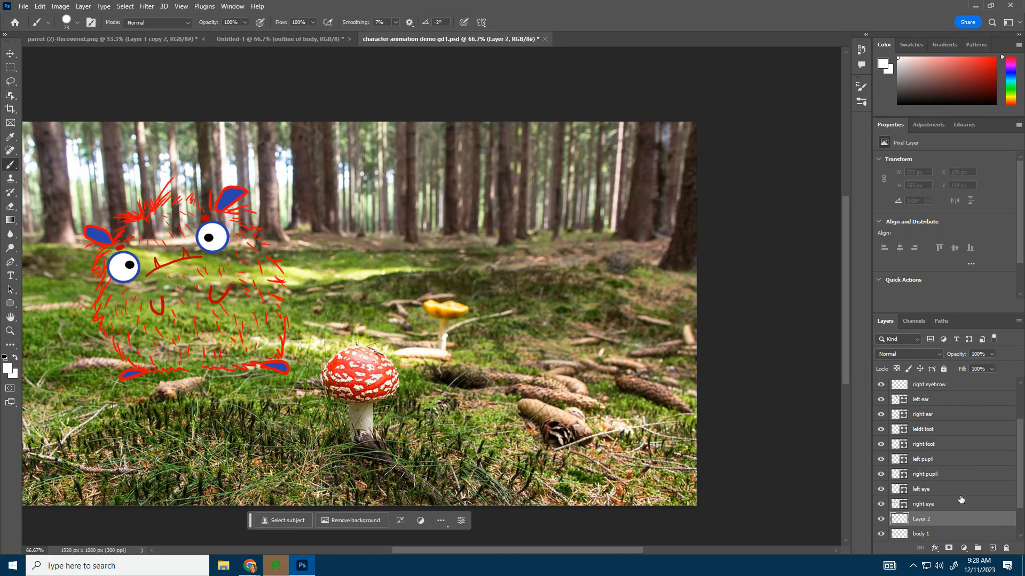
scroll(961, 499, down, 1)
double_click(925, 489)
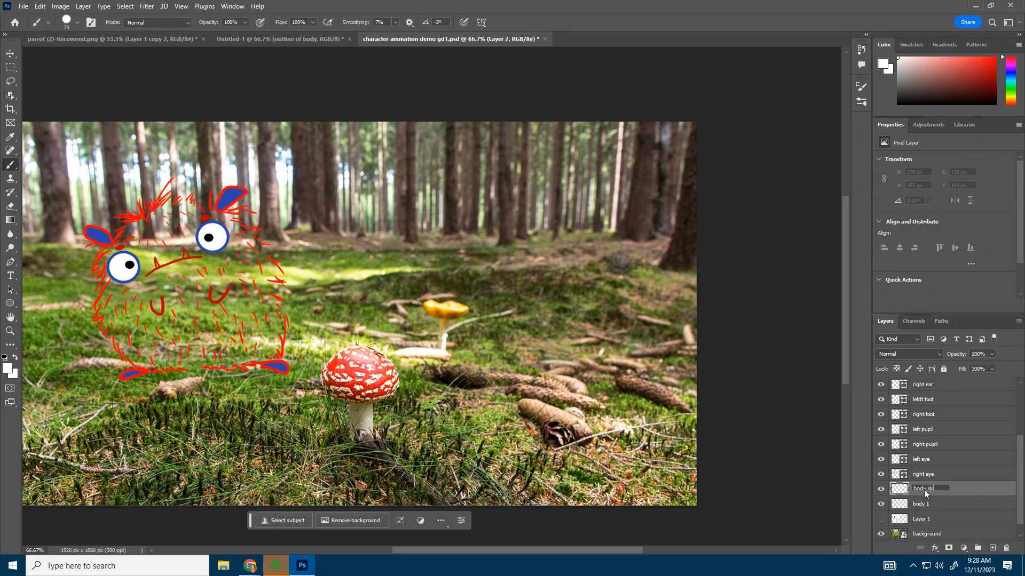
key(Return)
drag(971, 494, 965, 513)
- Try white paint on the monster's body, undo it, and paint the whole body salmon pink on "body skin color"
mouse_move(146, 228)
mouse_down()
mouse_move(121, 251)
mouse_move(113, 316)
mouse_move(149, 353)
mouse_move(144, 262)
mouse_move(128, 317)
mouse_move(148, 253)
mouse_up()
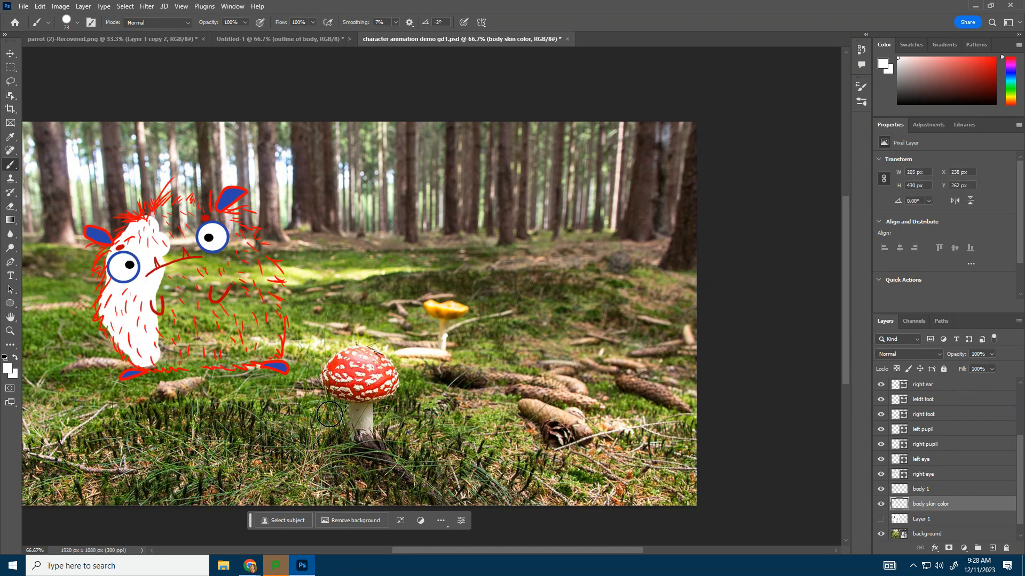
key(ctrl+z)
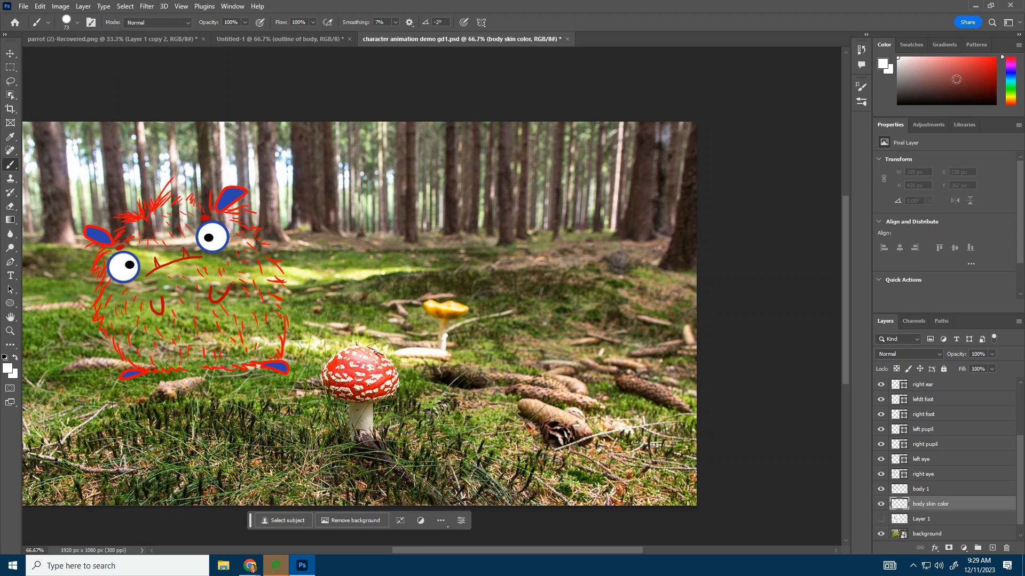
drag(958, 75, 946, 56)
click(160, 230)
mouse_move(161, 229)
mouse_down()
mouse_move(110, 265)
mouse_move(111, 318)
mouse_move(156, 359)
mouse_move(244, 353)
mouse_move(273, 339)
mouse_move(261, 268)
mouse_move(215, 220)
mouse_move(180, 214)
mouse_move(152, 228)
mouse_move(146, 238)
mouse_move(196, 235)
mouse_move(131, 274)
mouse_move(204, 258)
mouse_move(153, 270)
mouse_move(127, 311)
mouse_move(147, 334)
mouse_move(143, 288)
mouse_move(161, 316)
mouse_move(187, 284)
mouse_move(210, 285)
mouse_move(222, 248)
mouse_up()
mouse_move(248, 307)
mouse_down()
mouse_move(247, 332)
mouse_move(216, 331)
mouse_up()
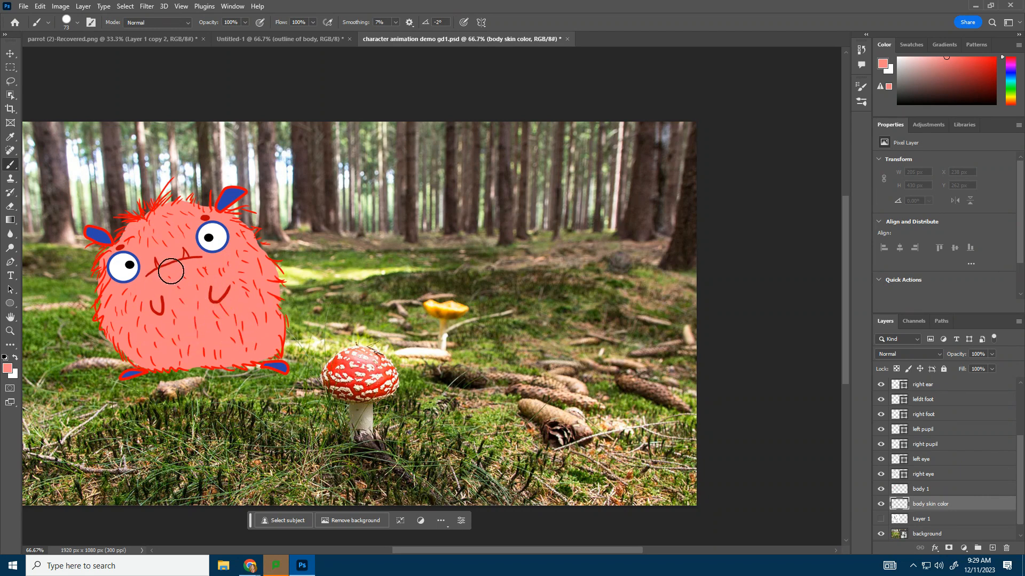
- Recolor the painted body to a bright mint green with the Paint Bucket tool
click(1006, 85)
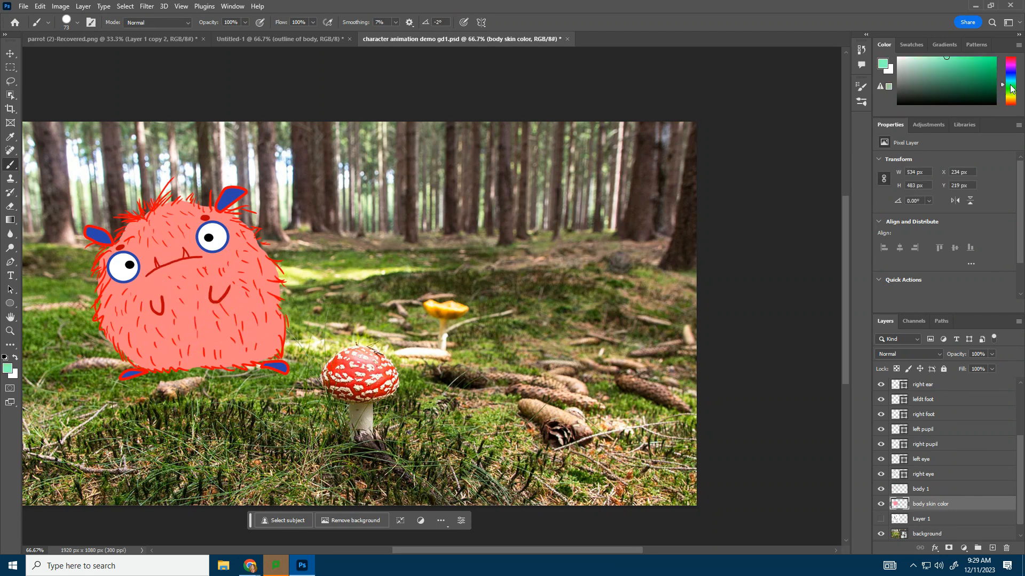
right_click(10, 226)
click(45, 238)
click(190, 273)
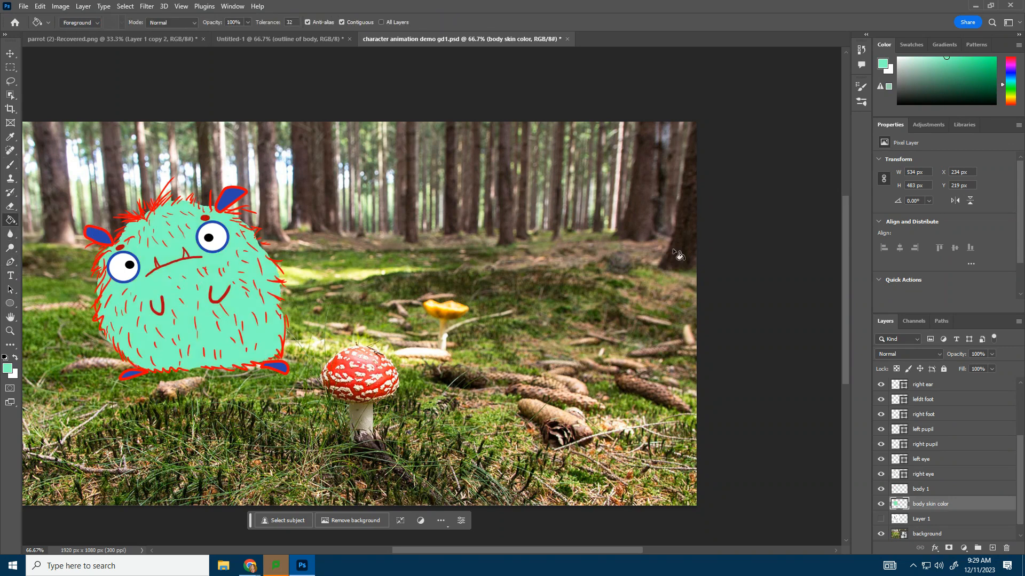
- Lighten the foreground color to a pale, muted mint and refill the monster's body with it
drag(946, 56, 926, 65)
click(193, 248)
click(923, 61)
click(212, 262)
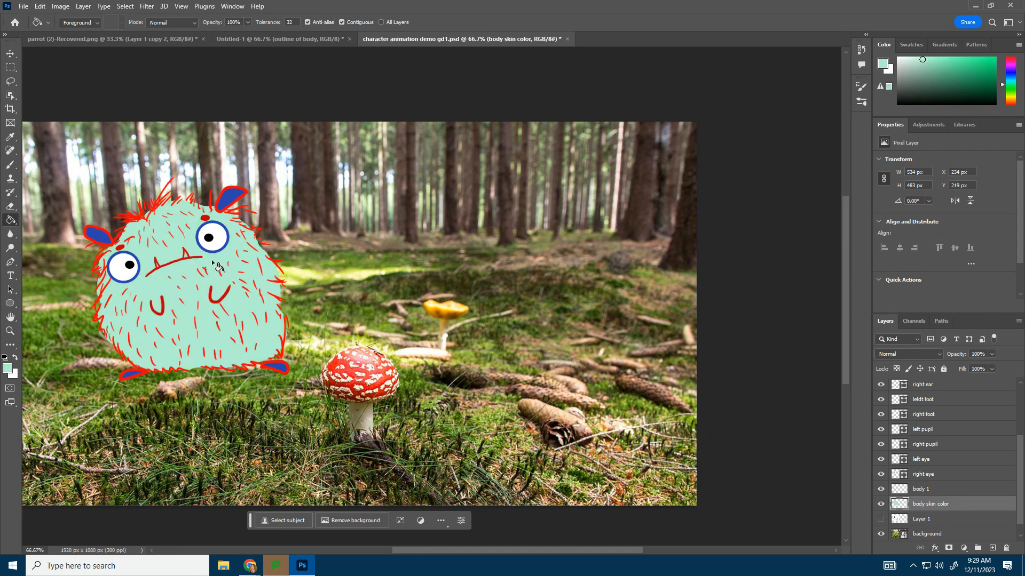
- Sample the blue of the monster's ear, lighten it to pale periwinkle, refill the body on "body skin color" with it, and save
click(10, 137)
click(109, 234)
click(918, 57)
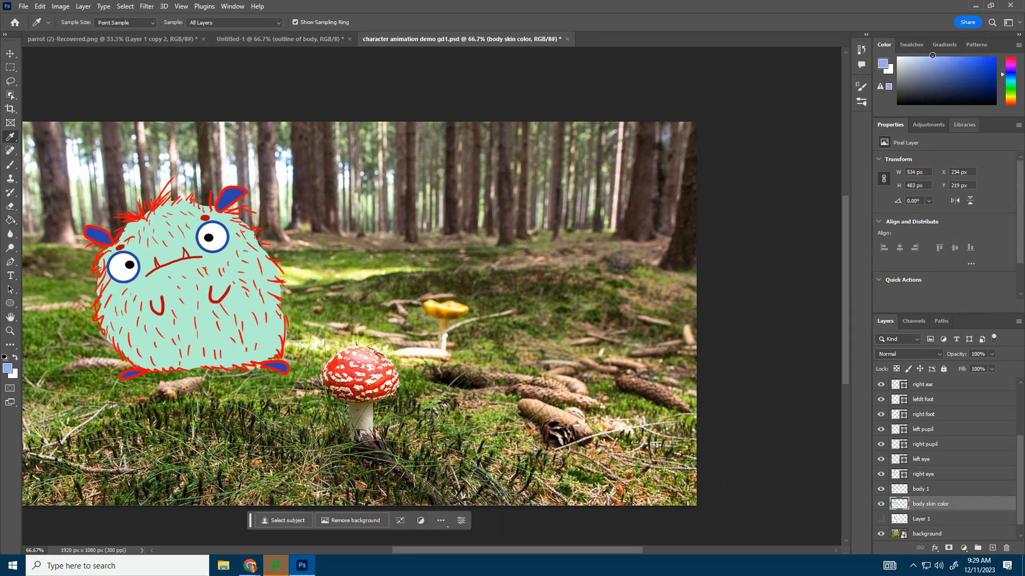
click(10, 219)
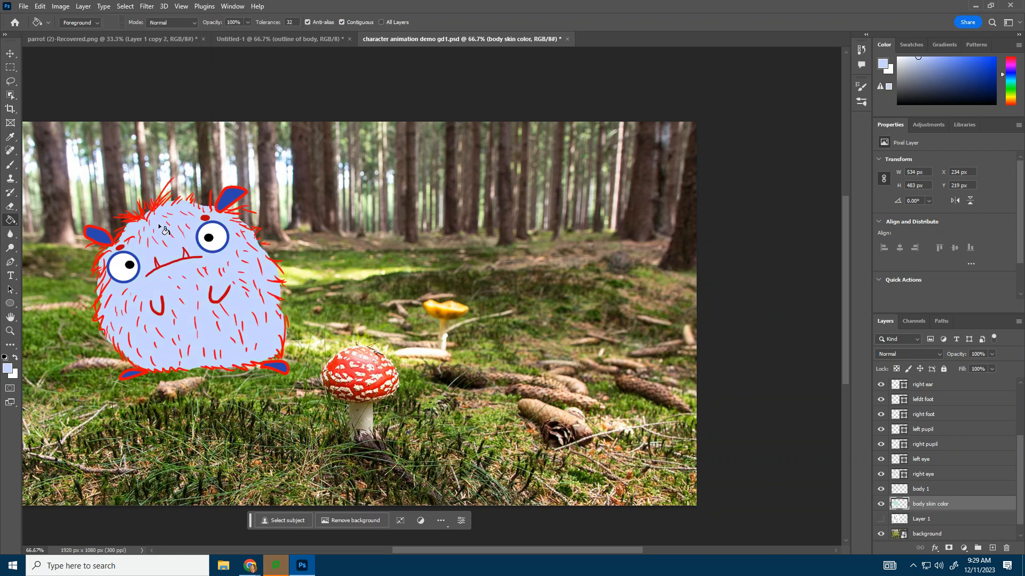
click(23, 6)
click(32, 124)
- Group all monster layers from "left arm" down to "body skin color" into a new group named "character"
scroll(928, 522, down, 1)
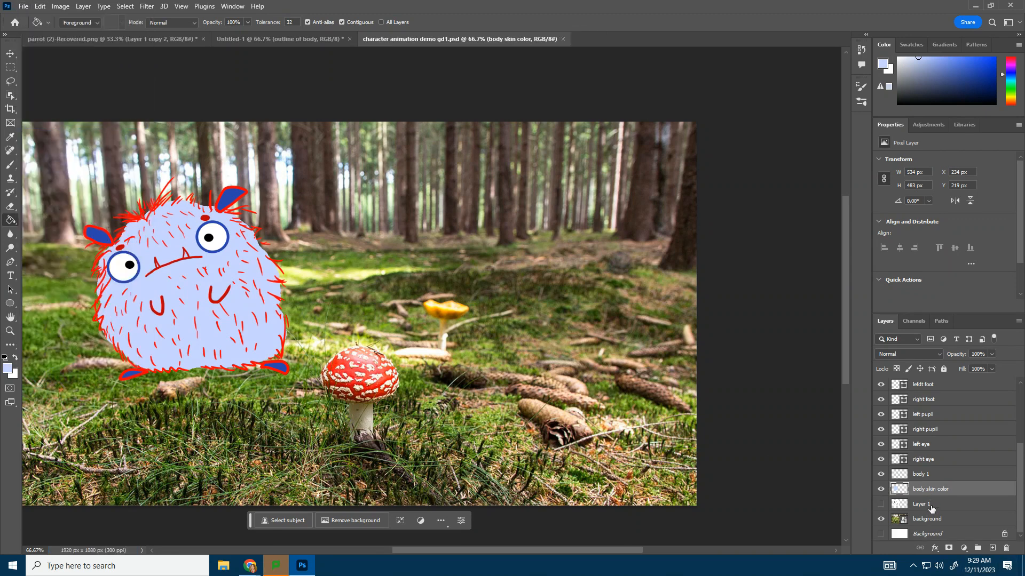
scroll(931, 508, up, 3)
scroll(923, 509, down, 3)
scroll(923, 510, up, 3)
click(934, 386)
scroll(963, 493, down, 3)
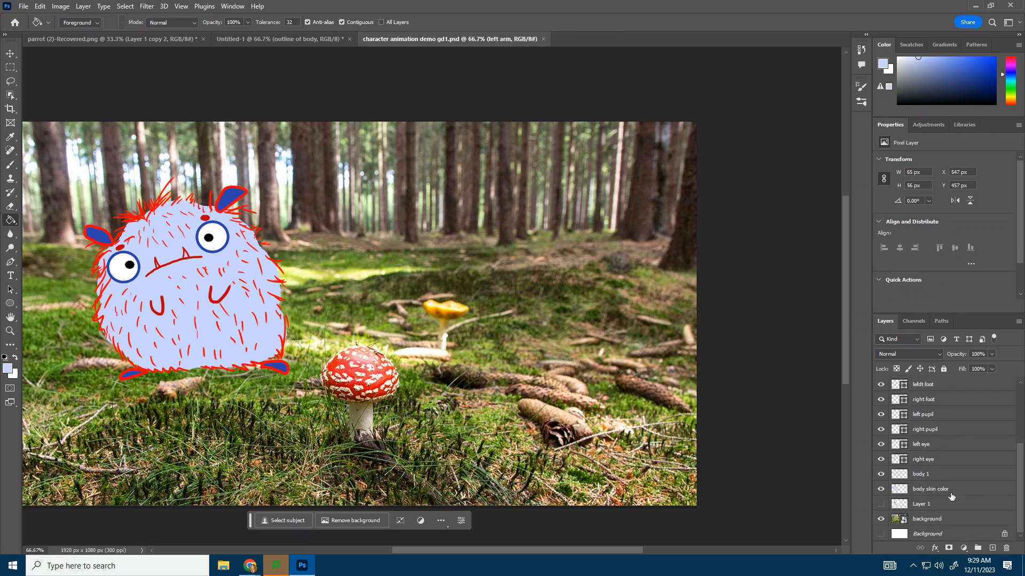
shift+click(939, 492)
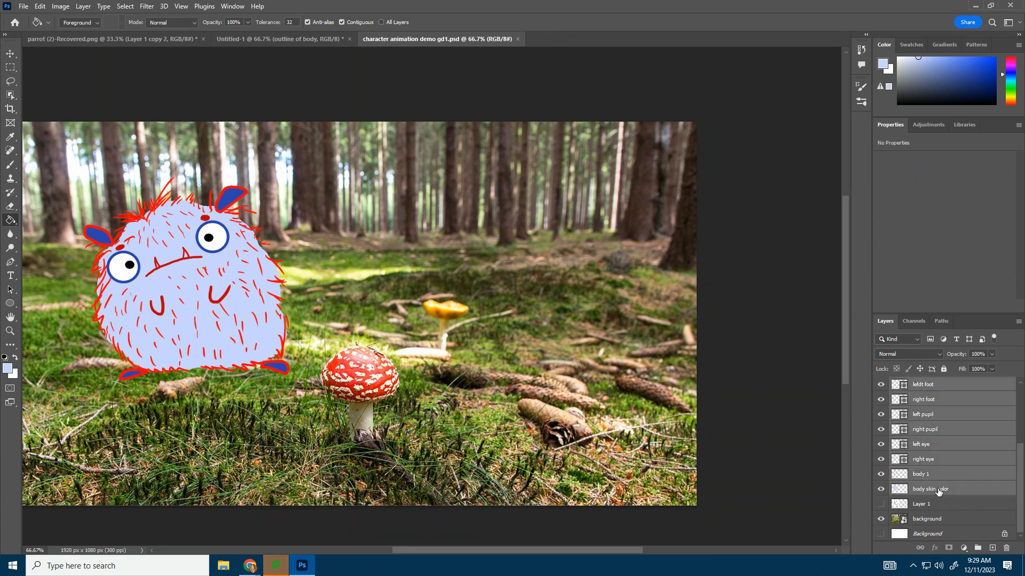
right_click(970, 418)
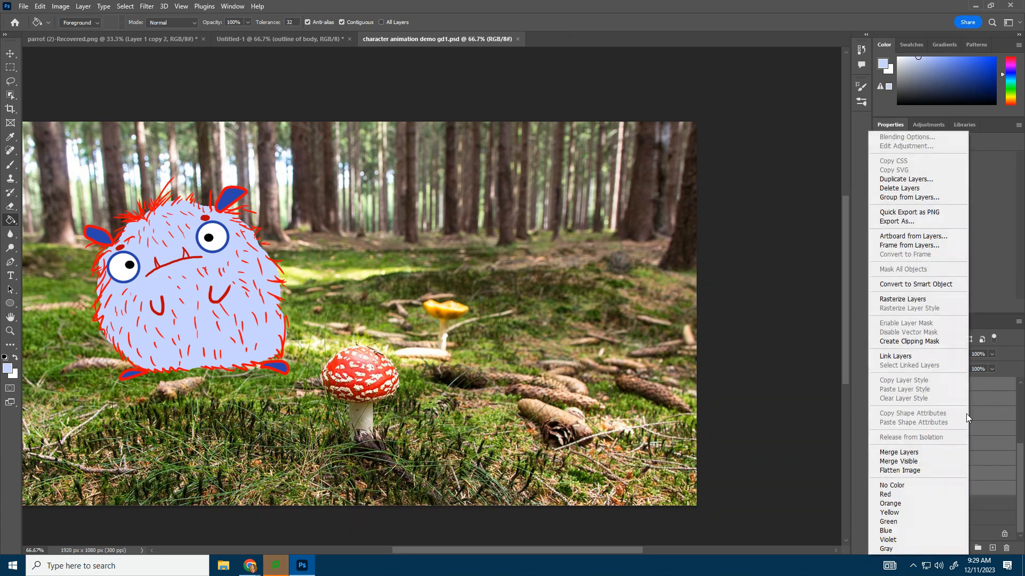
click(910, 198)
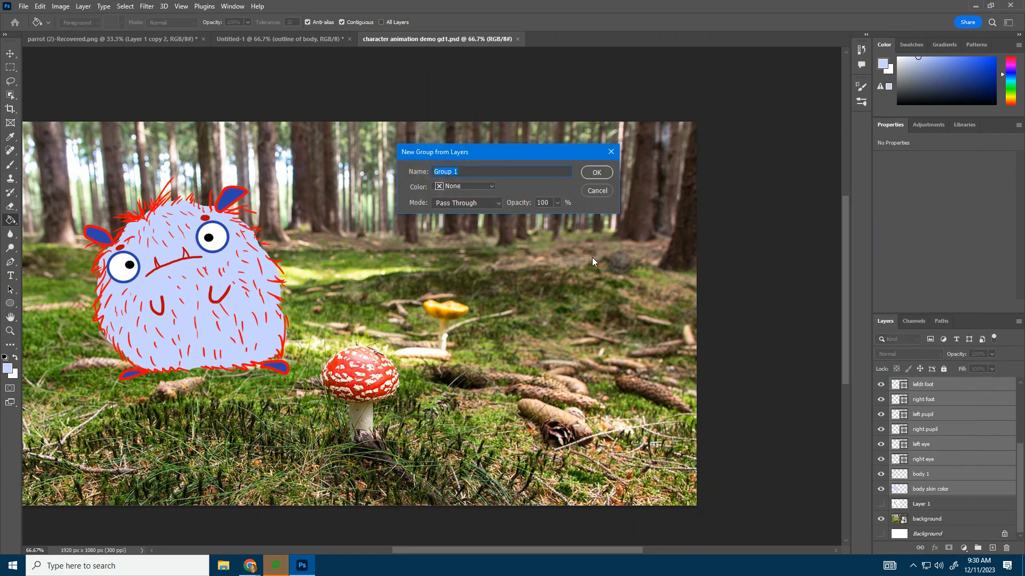
text(character)
click(595, 170)
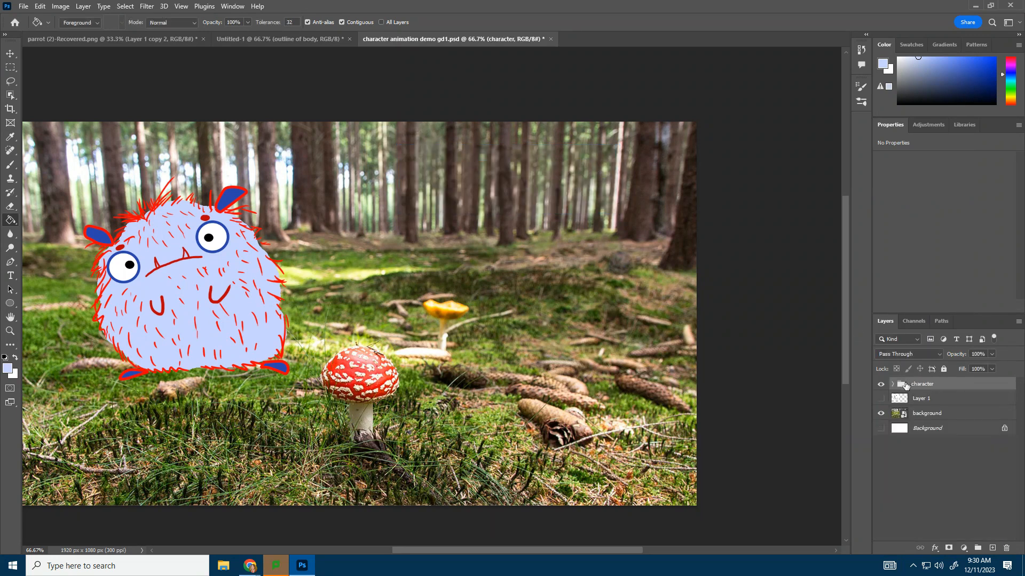
- Duplicate the "character" group with its default copy name and hide the original group
right_click(953, 382)
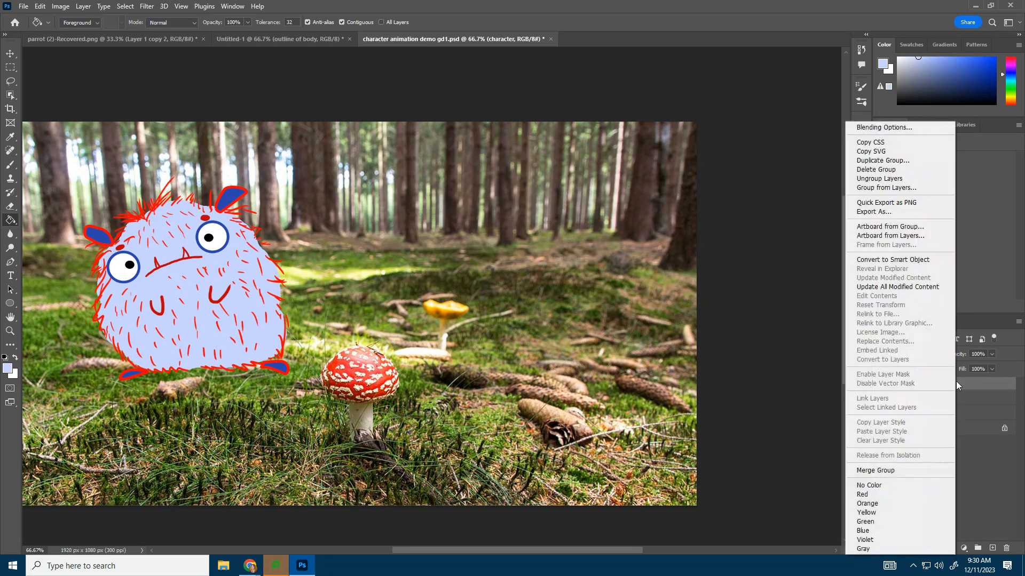
click(897, 159)
click(601, 158)
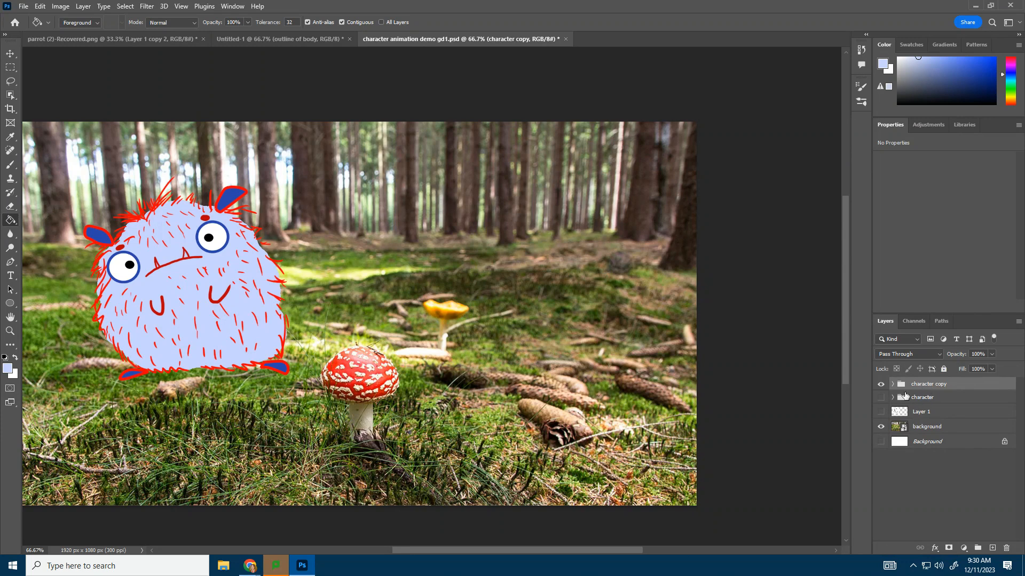
click(892, 384)
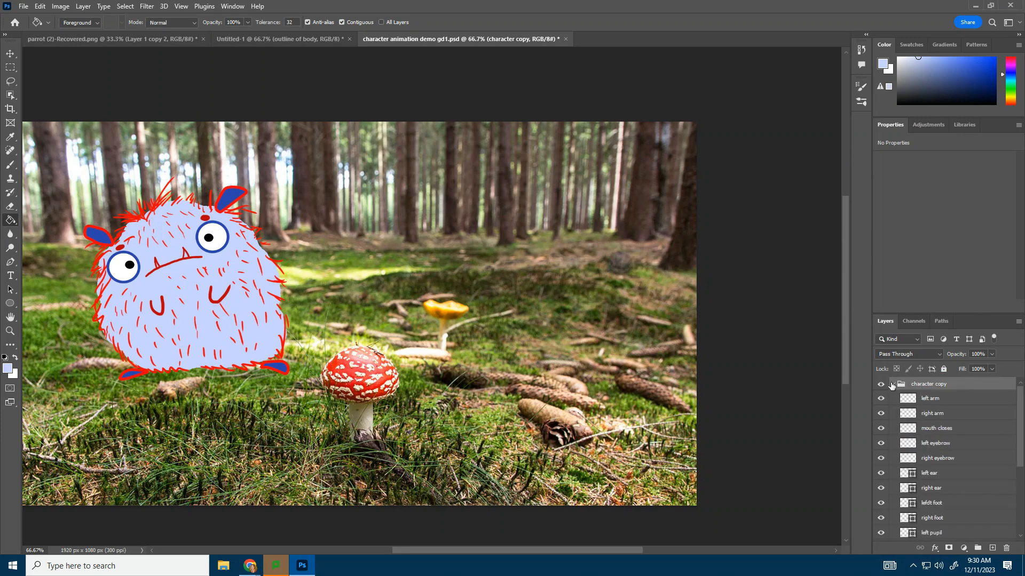
click(891, 384)
click(10, 54)
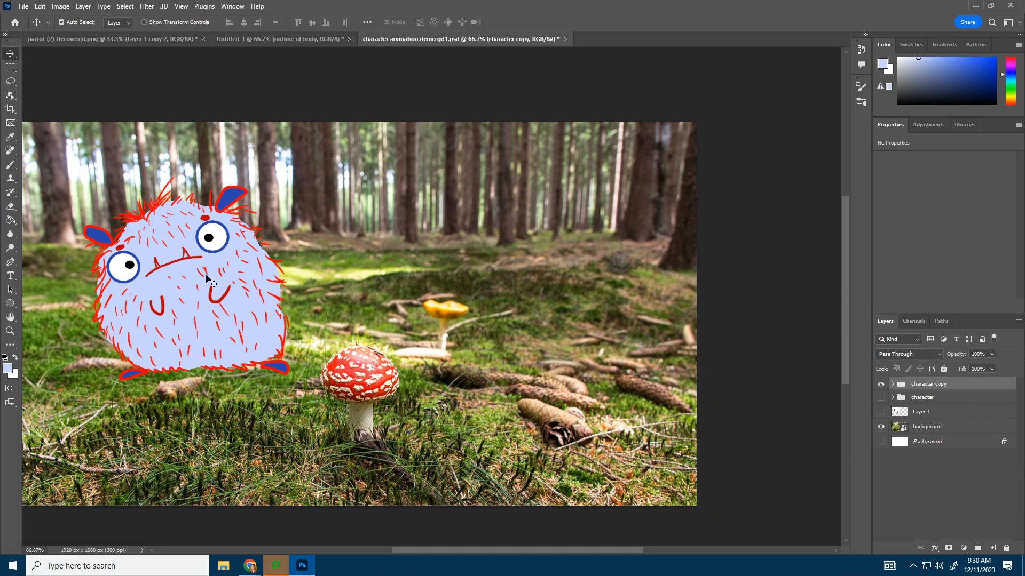
drag(208, 280, 219, 280)
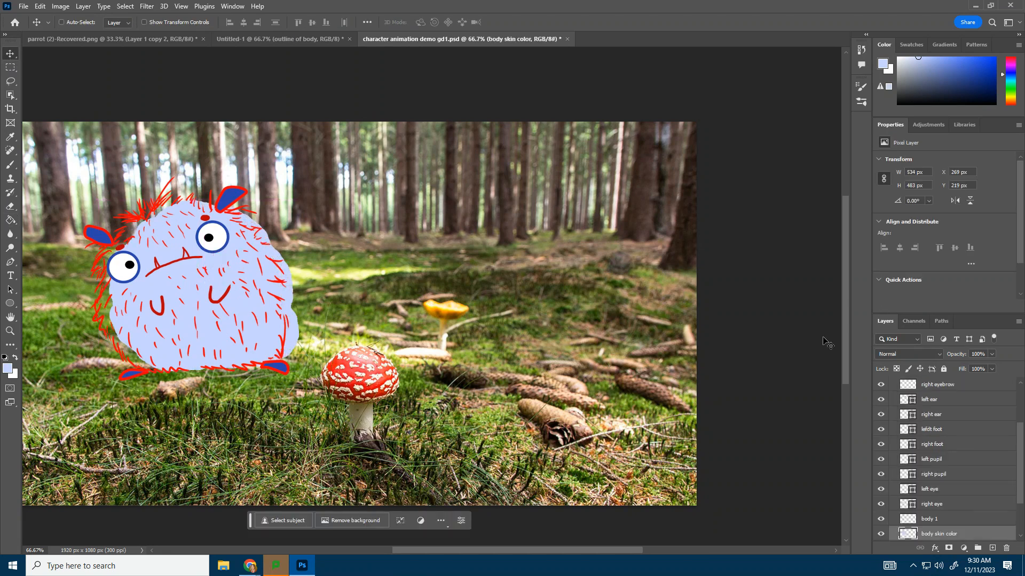
key(ctrl+z)
- Move all layers from "left arm" to "body skin color" in "character copy" together lower onto the grass, and save the document
scroll(942, 414, up, 3)
click(931, 399)
scroll(947, 459, down, 5)
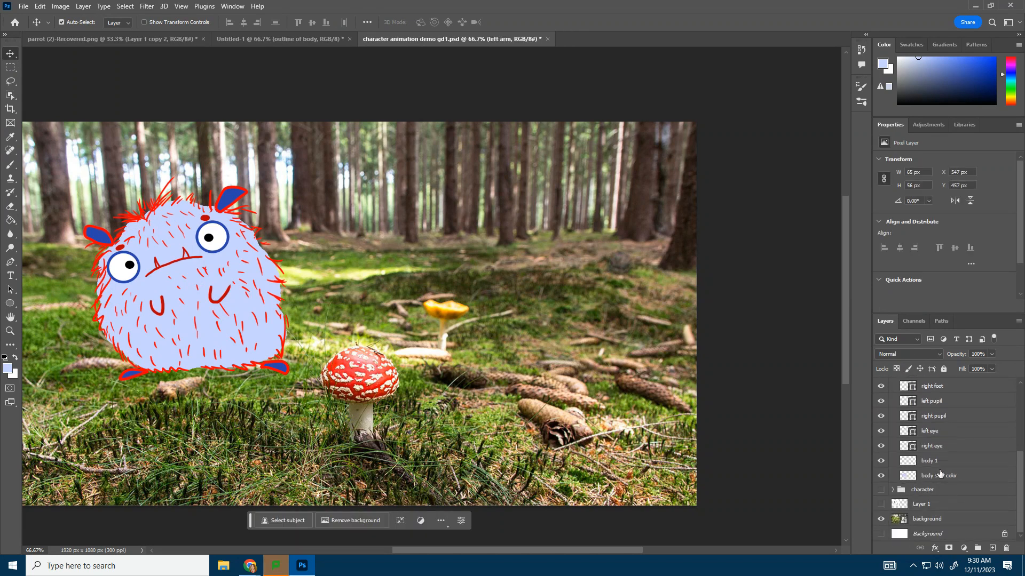
shift+click(939, 475)
drag(231, 267, 231, 309)
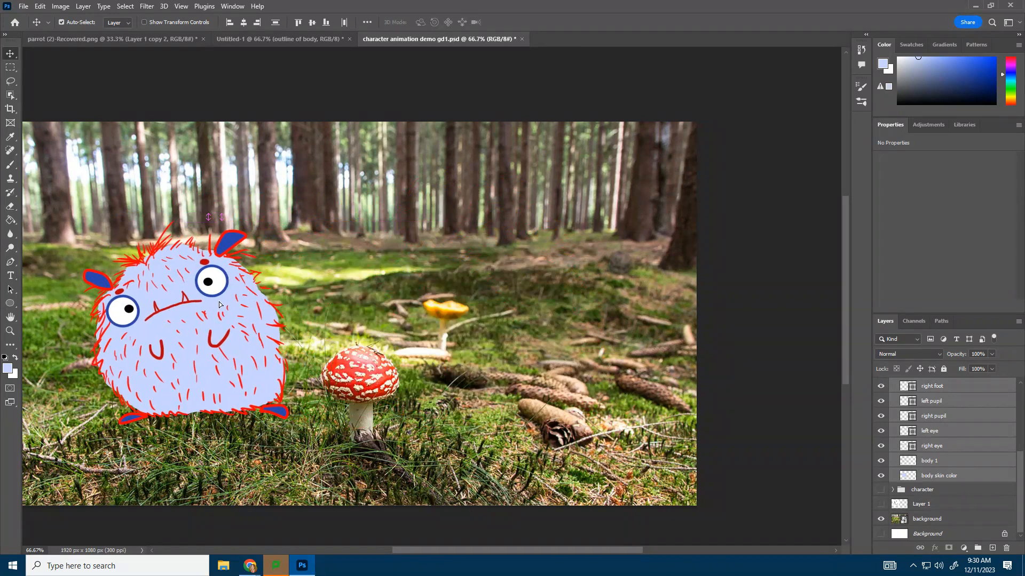
click(19, 6)
click(37, 127)
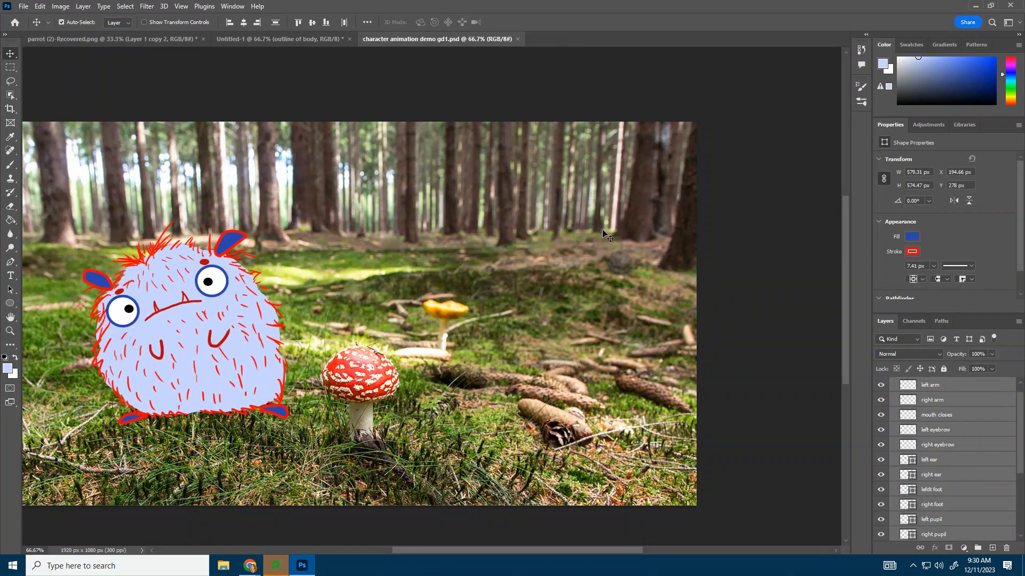
- Show the Timeline and reduce its height so the whole canvas fits above it
click(233, 7)
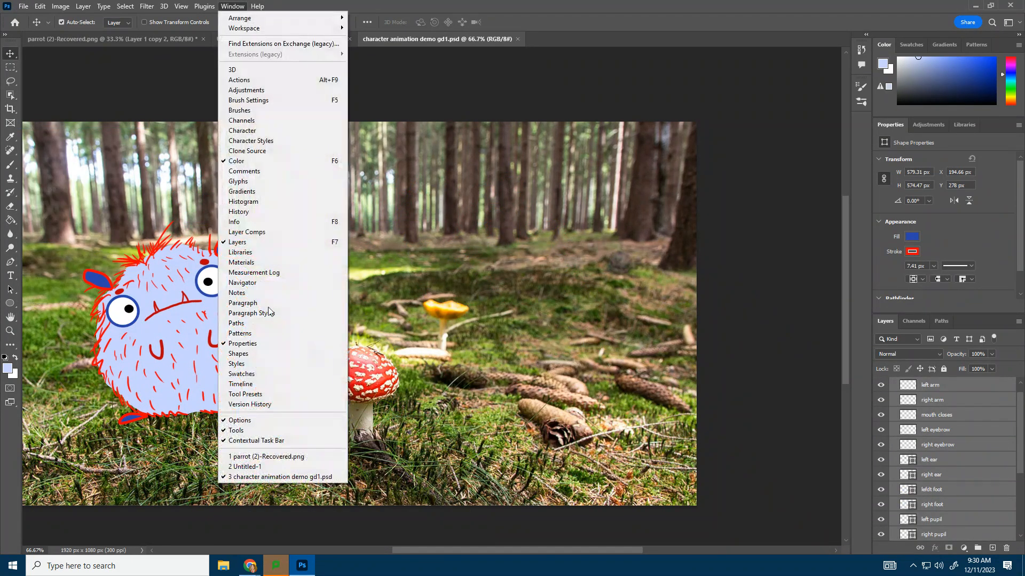
click(299, 384)
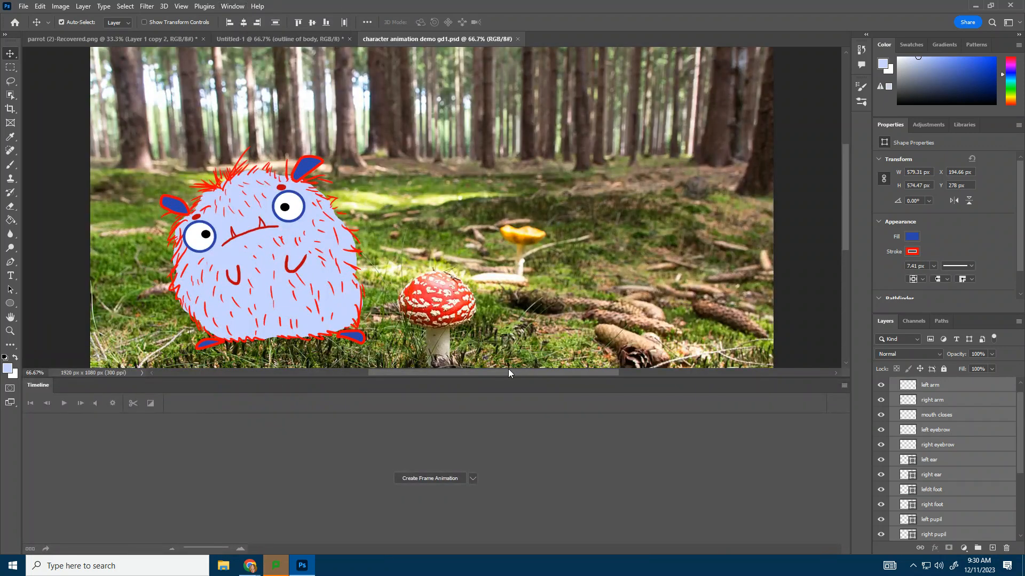
drag(503, 380, 502, 460)
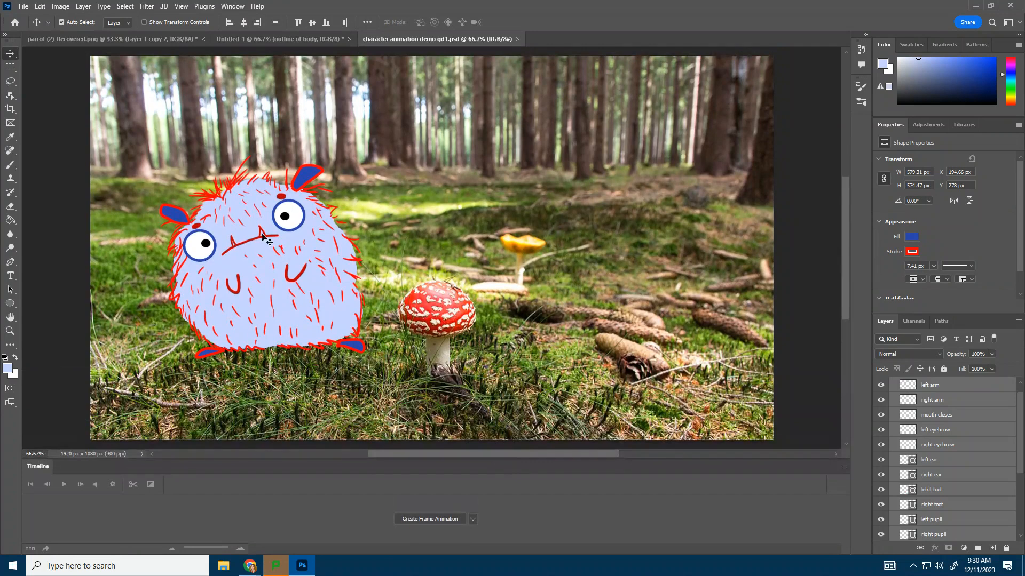
- Duplicate the "mouth closes" layer inside "character copy" and hide the original mouth
scroll(971, 459, up, 1)
click(955, 430)
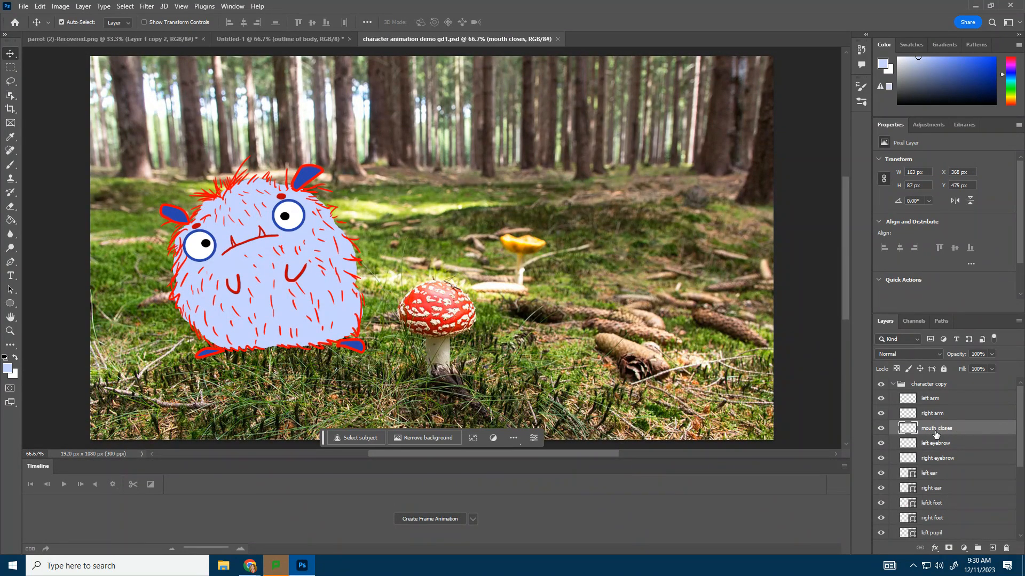
key(ctrl+j)
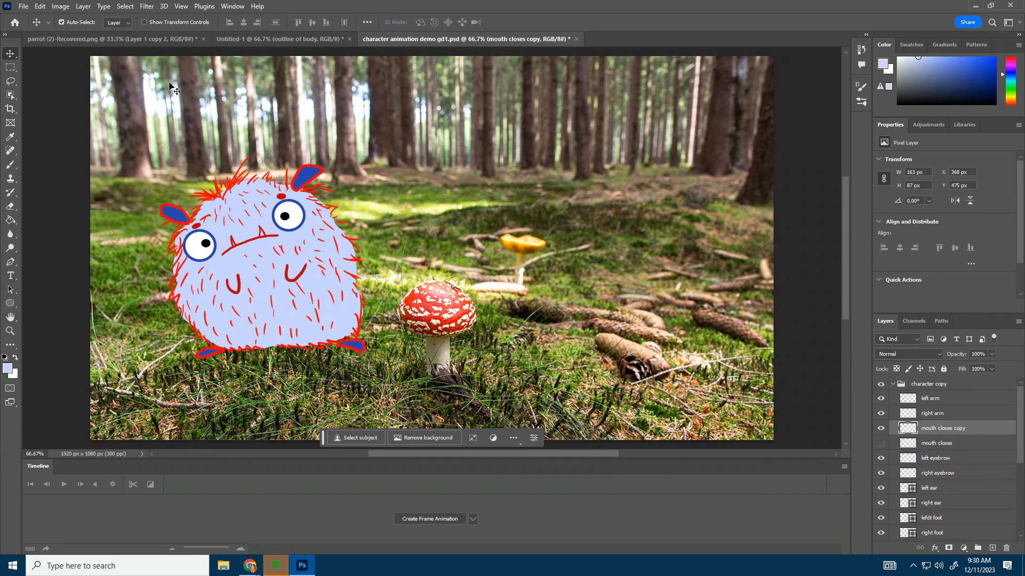
- Flatten the frown on "mouth closes copy" using Puppet Warp with pins at both mouth corners and the middle
click(37, 8)
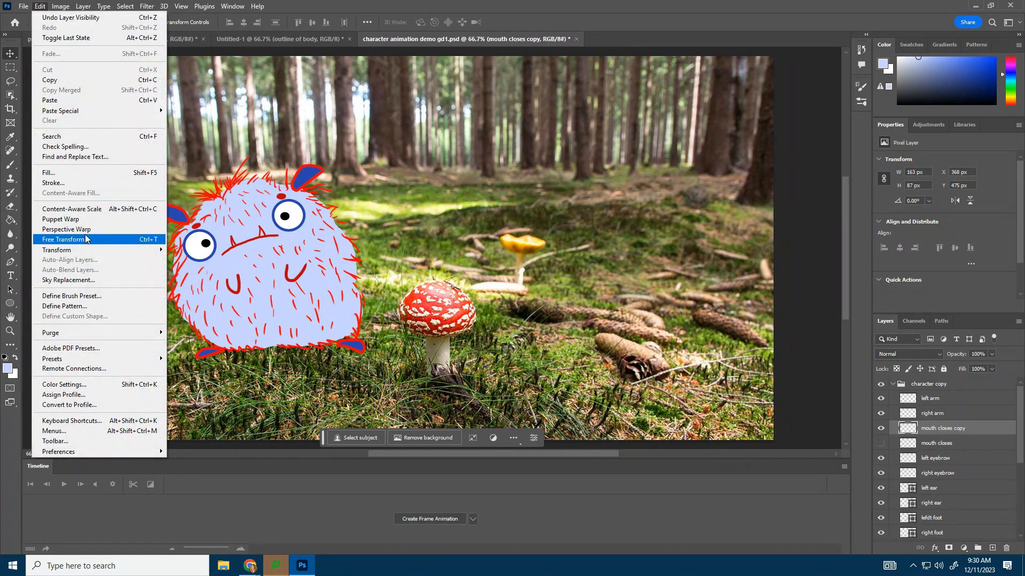
click(78, 219)
click(225, 253)
click(276, 235)
click(248, 240)
drag(225, 253, 267, 232)
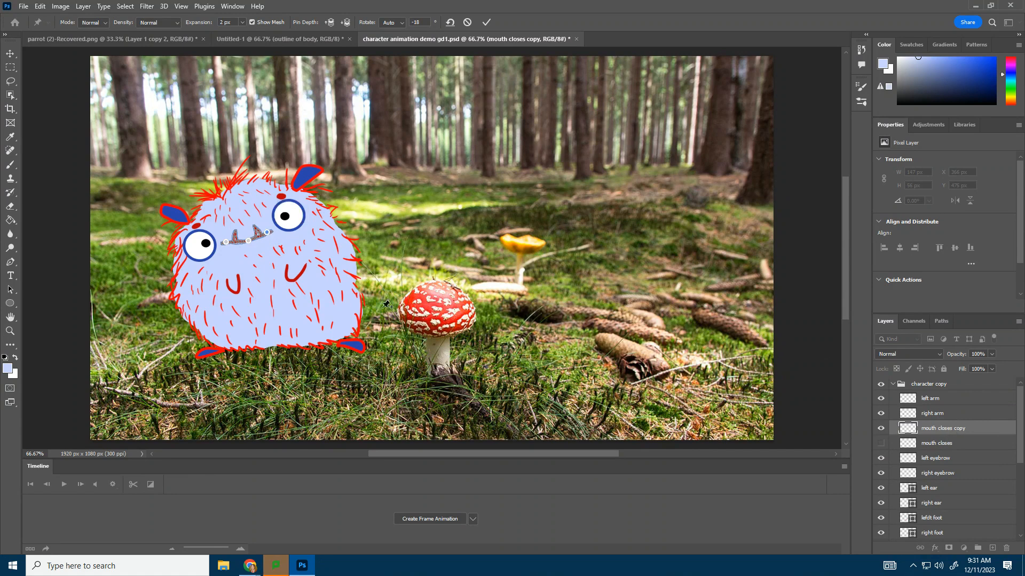
key(Return)
- Rename the warped mouth layer "mouth smile 1", then duplicate it and hide the original
double_click(938, 428)
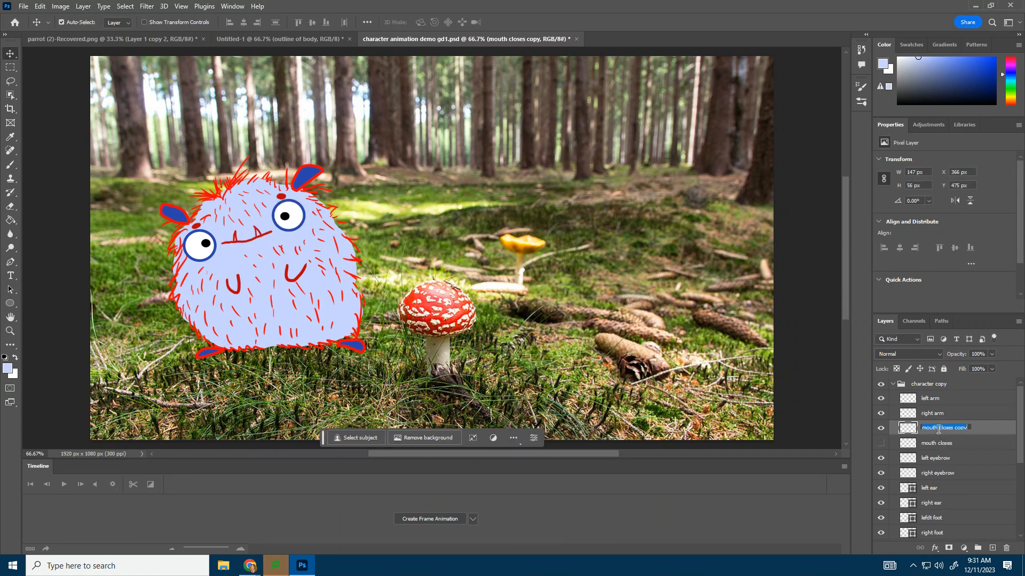
text(mou)
key(Return)
key(ctrl+j)
click(880, 443)
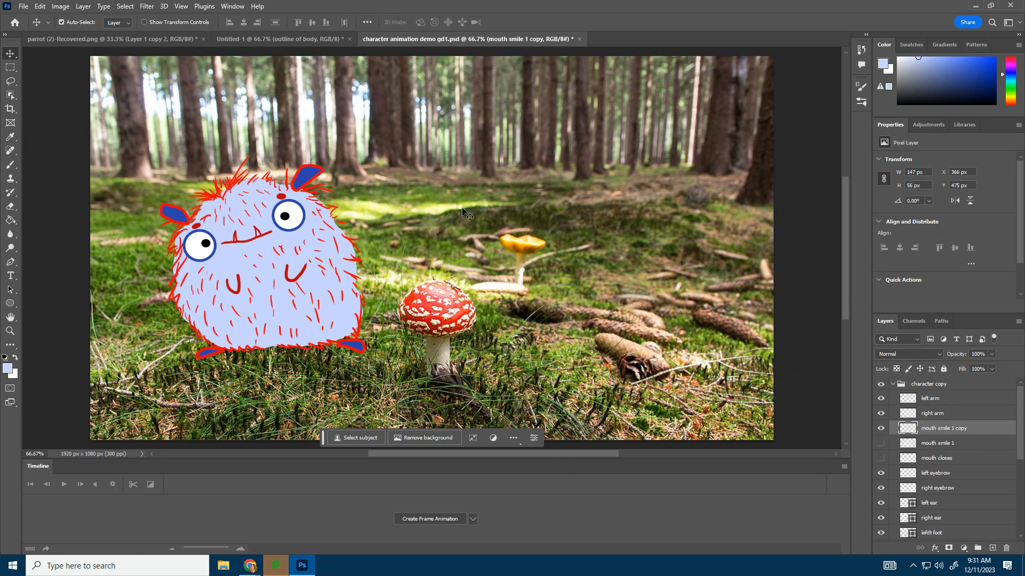
- Bend "mouth smile 1 copy" into a slight smile using Puppet Warp with three pins along the mouth line
click(40, 6)
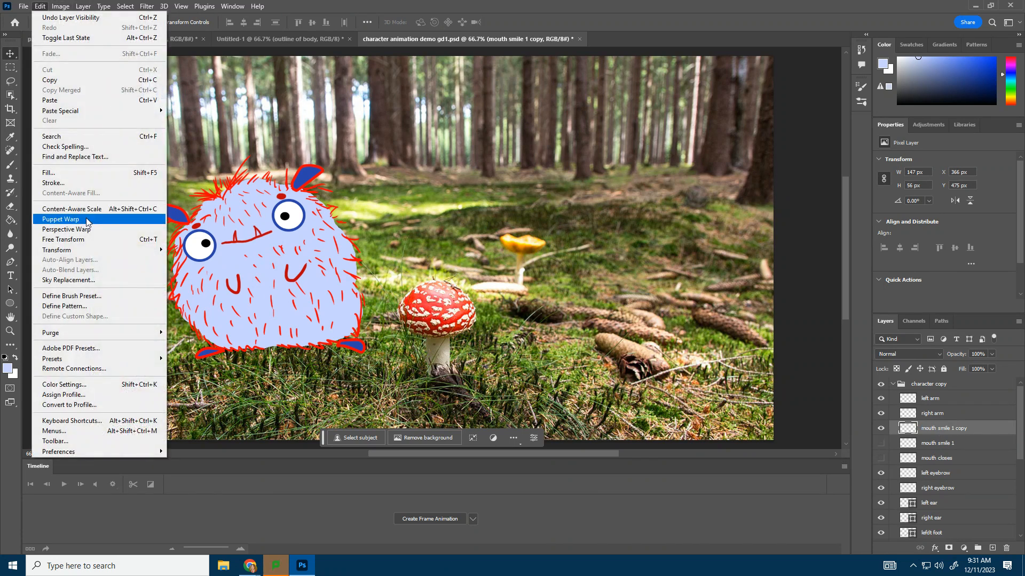
click(85, 218)
click(224, 243)
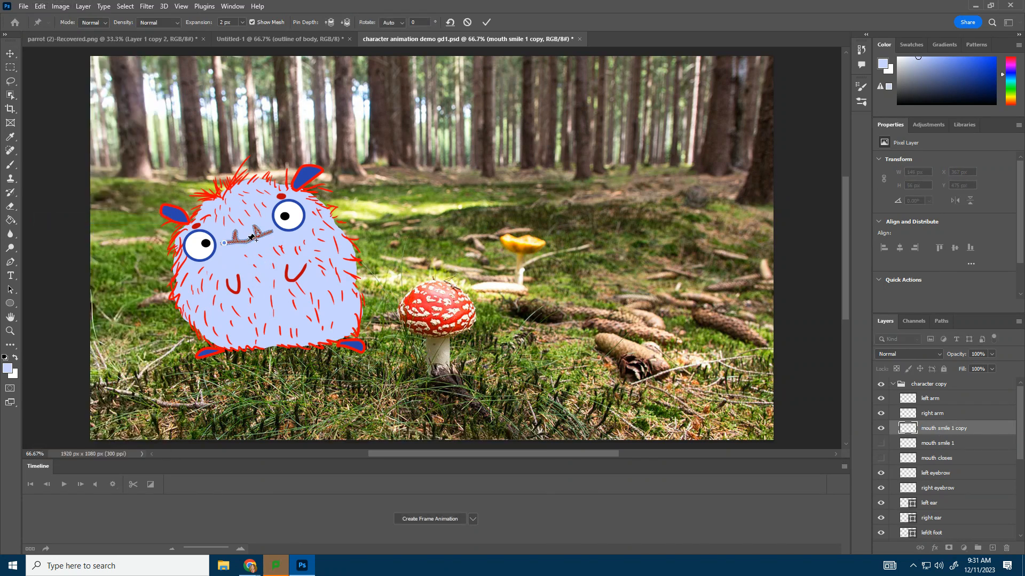
click(247, 240)
click(269, 231)
drag(224, 242, 249, 244)
key(Return)
- Rename the "mouth smile 1 copy" layer "mouth smile 2"
double_click(959, 429)
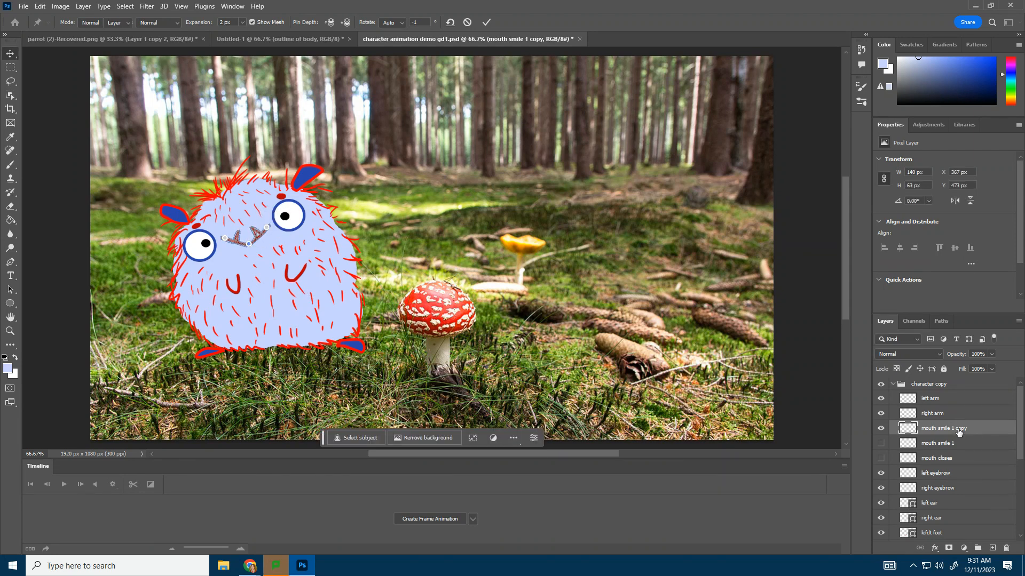
text(mouth smile 2)
key(Return)
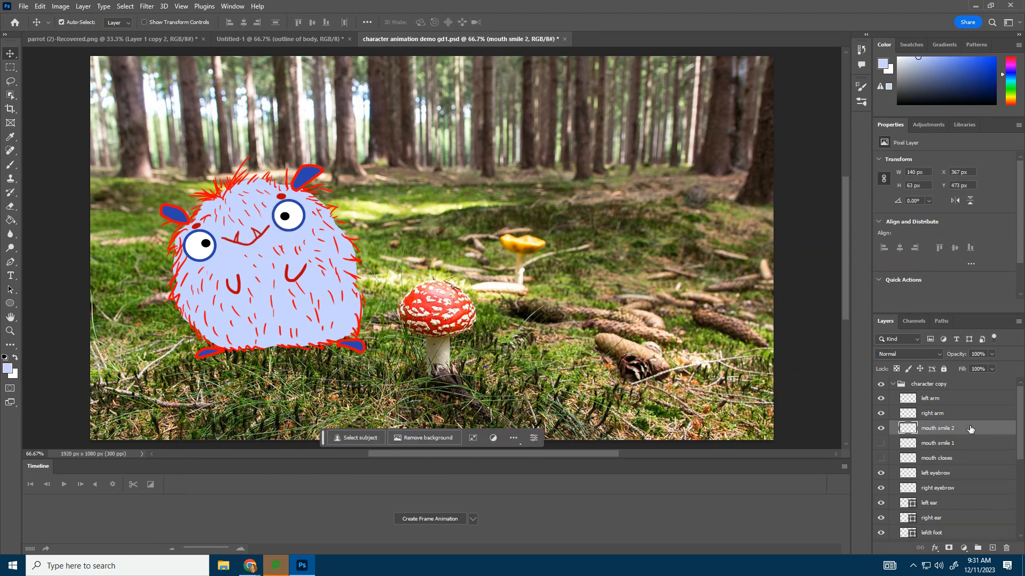
- Duplicate "mouth smile 2", hide the original, and rename the copy "mouth smile 3"
key(ctrl+j)
click(880, 443)
double_click(967, 429)
text(mouth smile 3)
key(Return)
- Curve "mouth smile 3" into a deeper smile using Puppet Warp pins at the corners and middle of the mouth
click(40, 7)
click(67, 220)
click(226, 239)
drag(267, 229, 228, 236)
click(251, 245)
drag(265, 228, 264, 226)
key(Return)
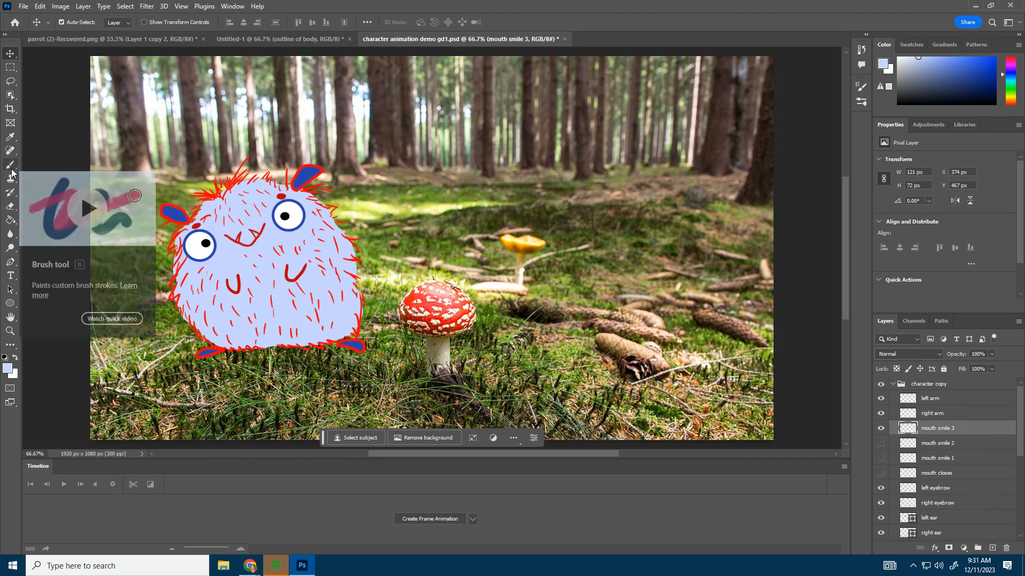
- Erase both teeth from "mouth smile 3", leaving only the curved mouth line, and save the document
key(e)
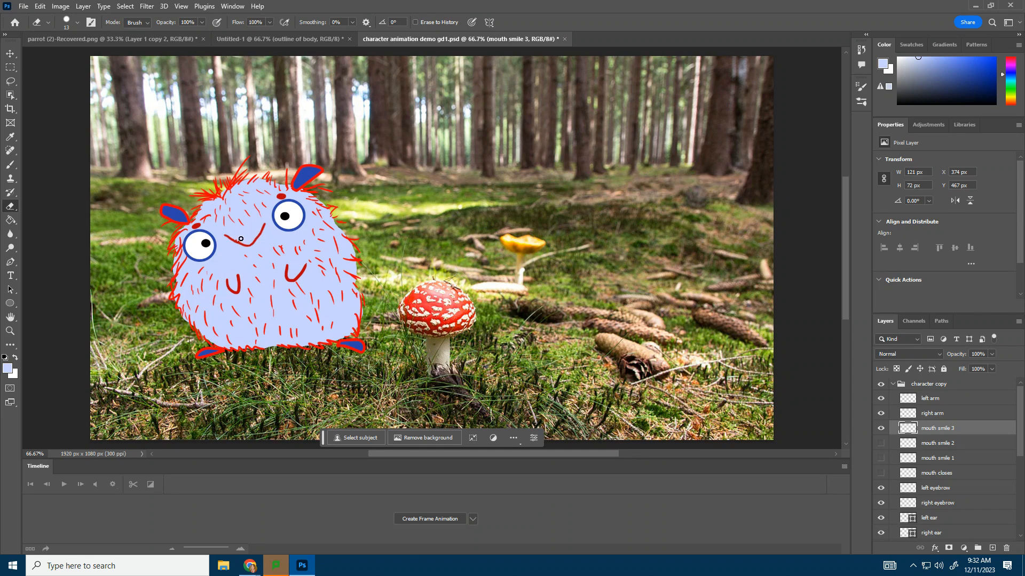
key(z)
double_click(242, 268)
key(e)
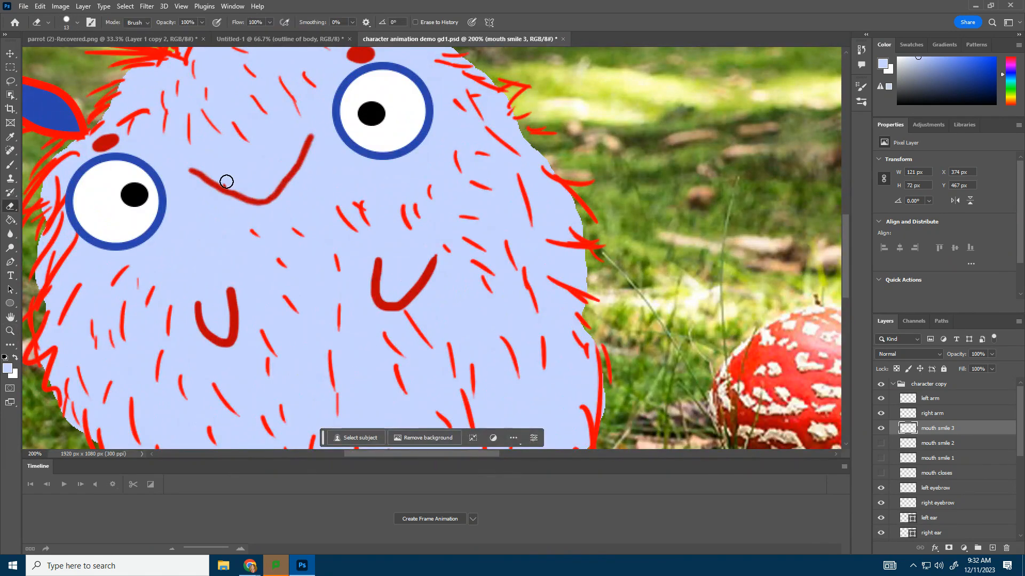
click(42, 6)
mouse_move(23, 6)
click(34, 125)
- Hide all four mouth layers and create a frame animation in the Timeline
key(z)
alt+click(393, 263)
alt+double_click(393, 263)
drag(881, 443, 881, 473)
drag(882, 473, 882, 435)
click(424, 517)
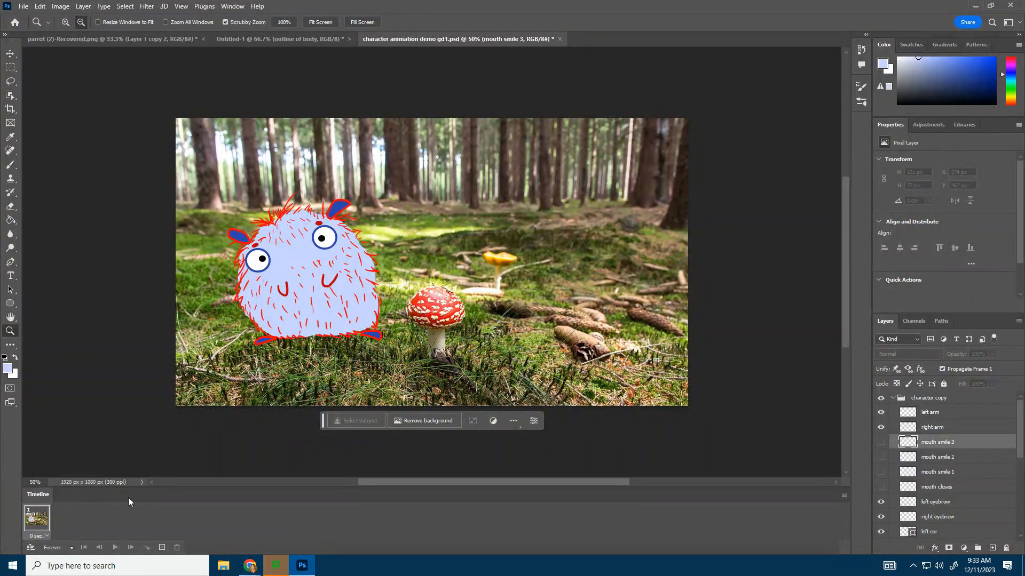
- Show "mouth smile 3" in the first frame, and add a second frame that shows "mouth smile 2" instead
click(881, 487)
click(881, 487)
click(880, 442)
click(162, 547)
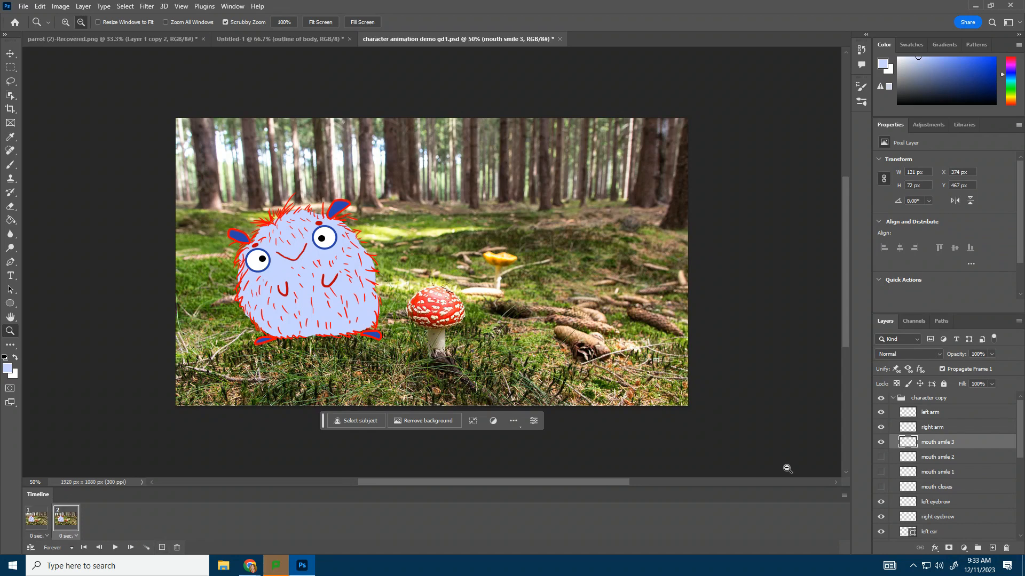
click(880, 456)
click(881, 441)
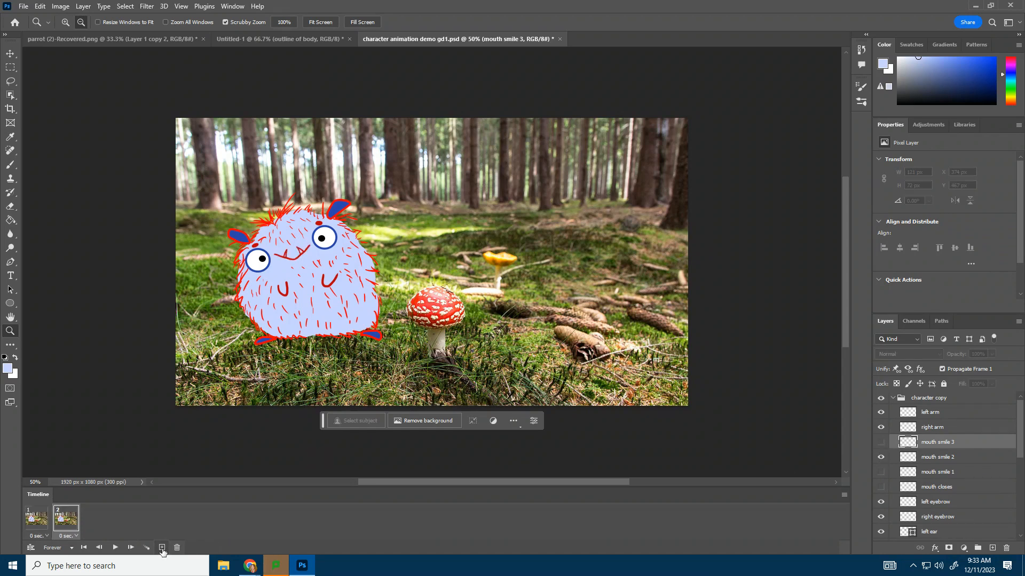
- Add a third frame showing only the "mouth smile 1" mouth and a fourth frame showing only "mouth closes"
click(162, 548)
click(880, 458)
click(880, 472)
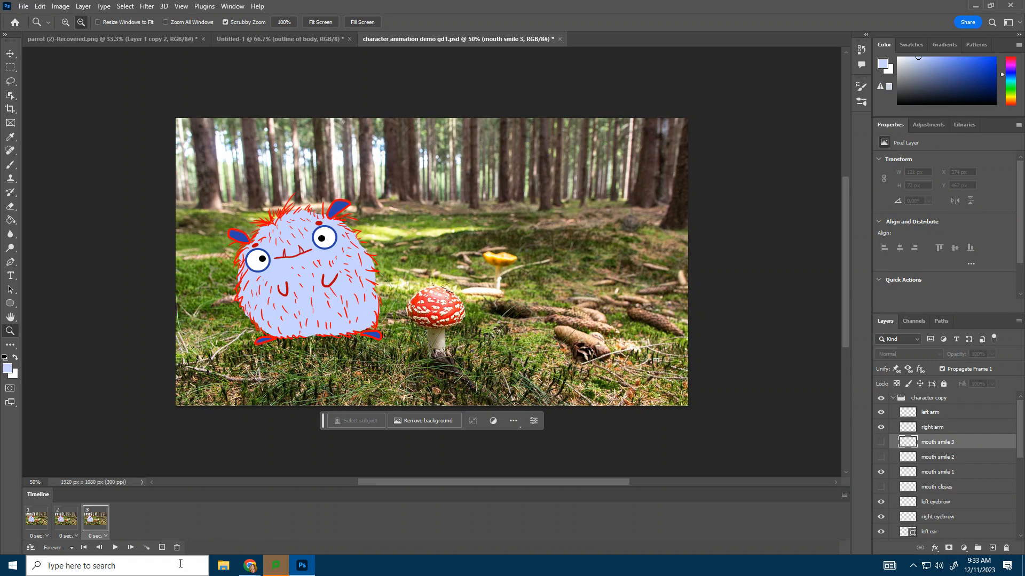
click(162, 547)
click(880, 472)
click(881, 487)
- Play the animation and step through its four frames to check the mouth movement
click(115, 548)
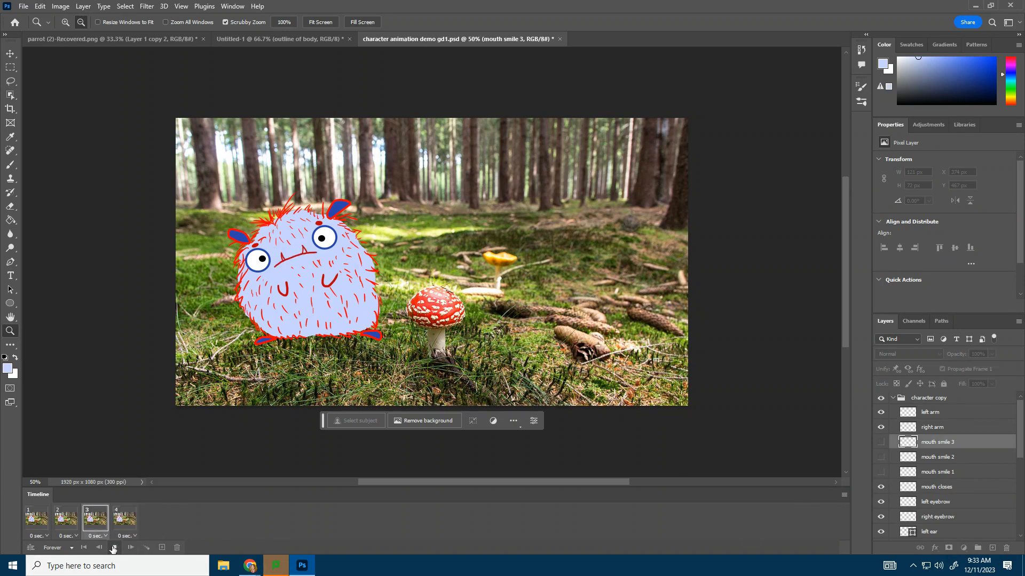
click(115, 548)
click(35, 522)
click(73, 522)
click(110, 520)
click(133, 518)
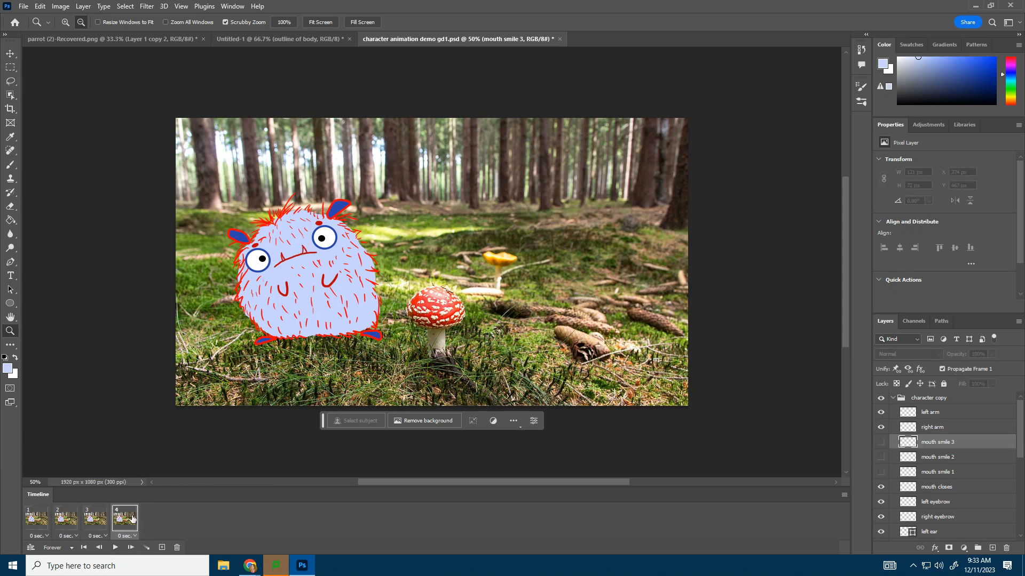
- Add a fifth frame and move both pupils slightly left, shifting the "left pupil" about 10 px left and 10 px down
click(162, 548)
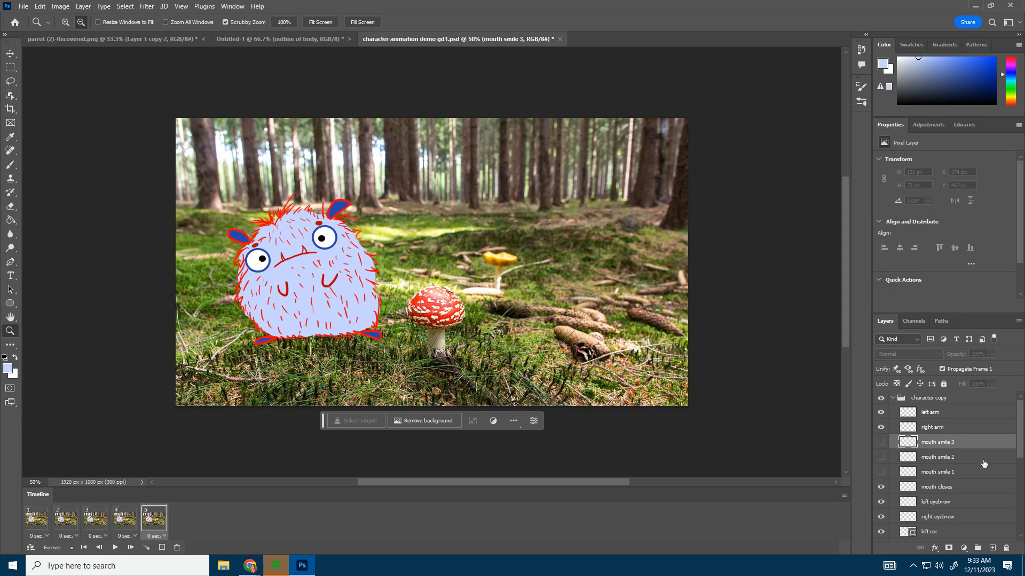
scroll(984, 464, down, 2)
scroll(984, 464, down, 4)
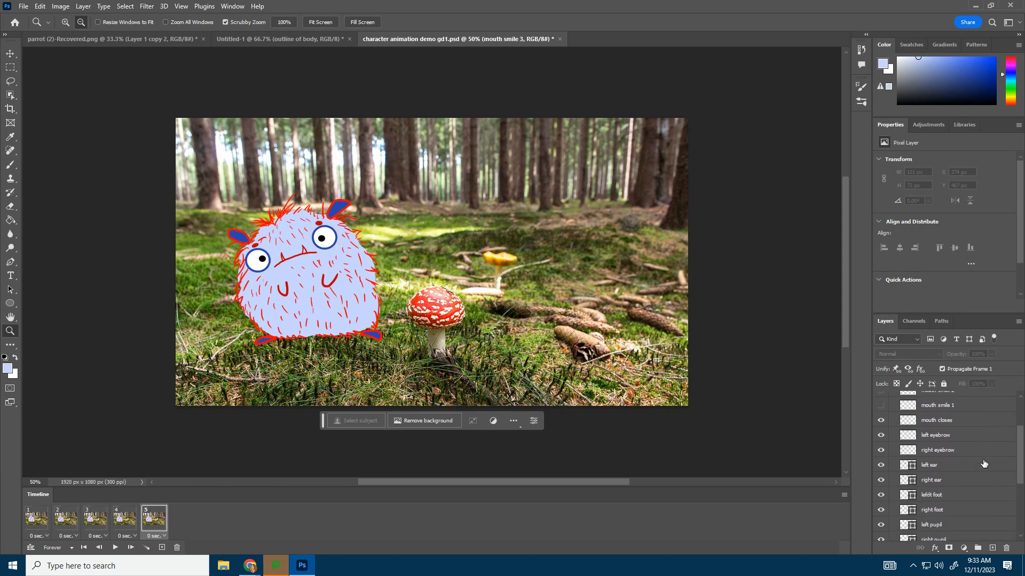
scroll(983, 463, down, 1)
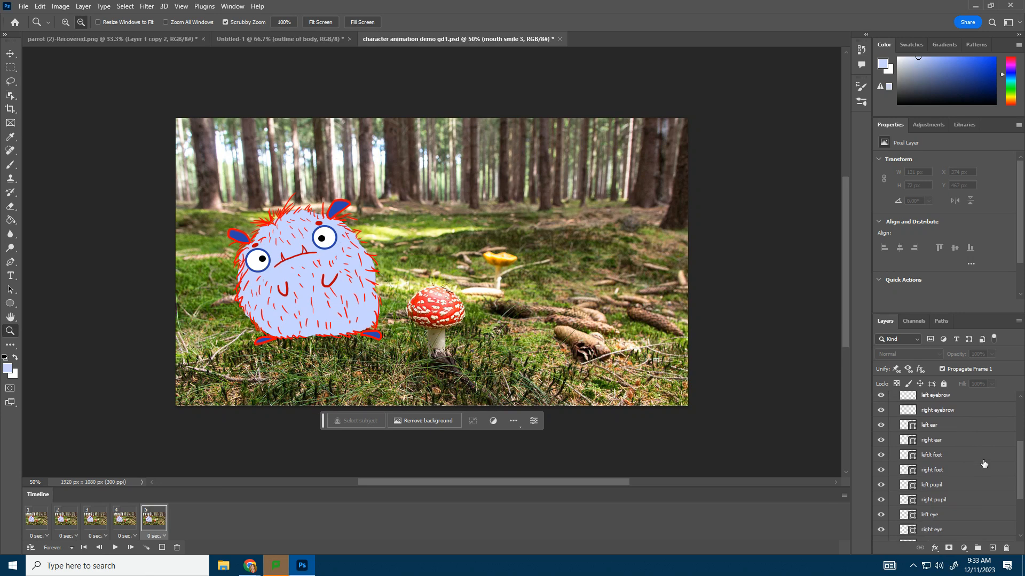
click(941, 488)
click(10, 53)
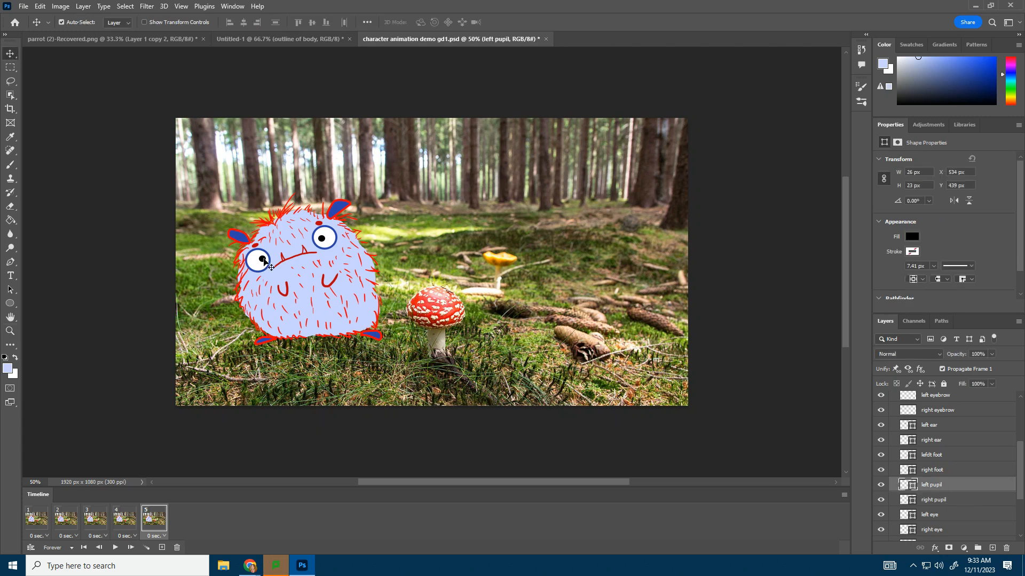
click(263, 260)
drag(264, 260, 260, 260)
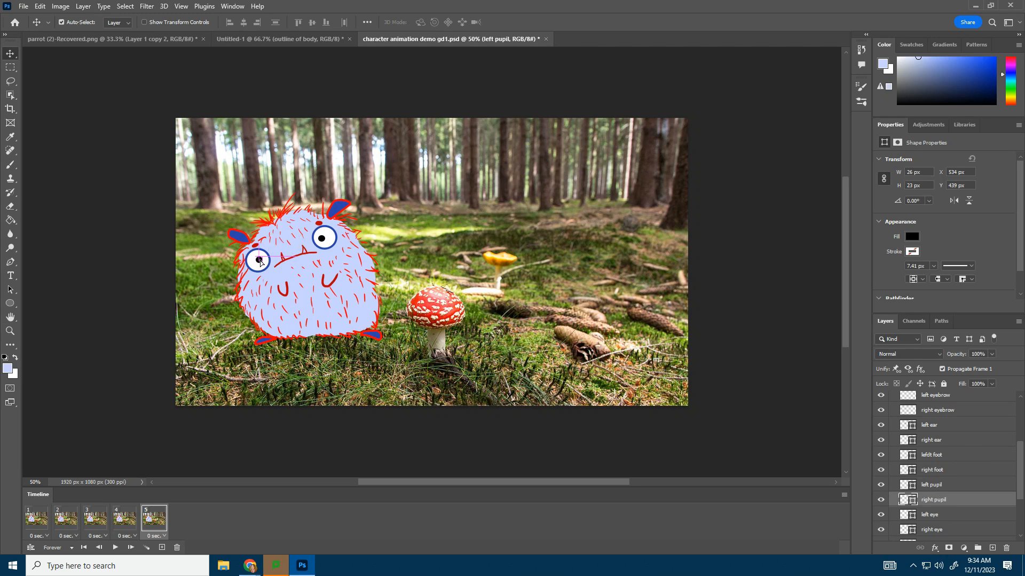
click(322, 242)
drag(319, 239, 316, 241)
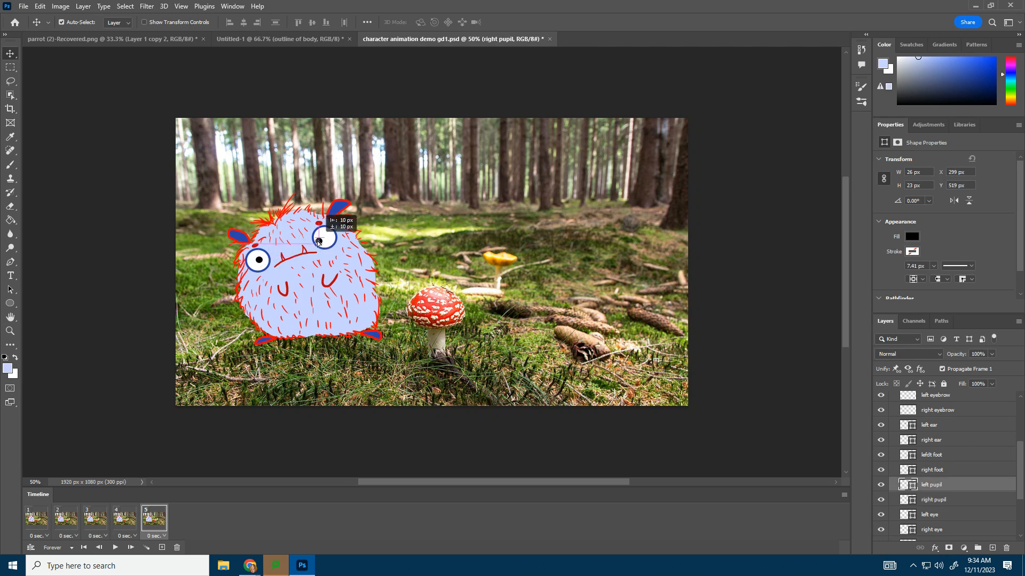
- Add a sixth frame and move both pupils a little further left and slightly down inside the eyes
click(162, 549)
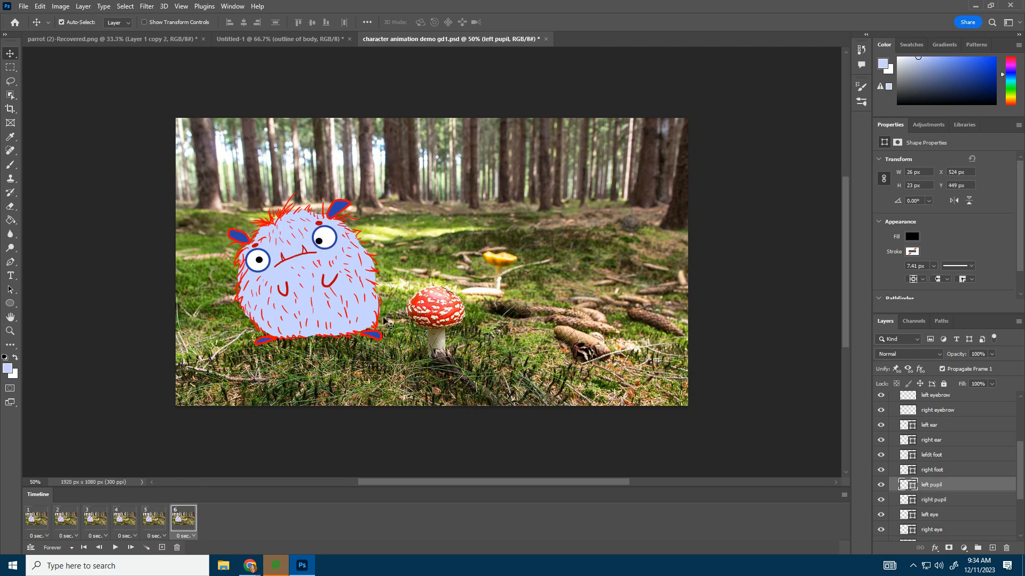
drag(260, 265, 256, 265)
click(318, 241)
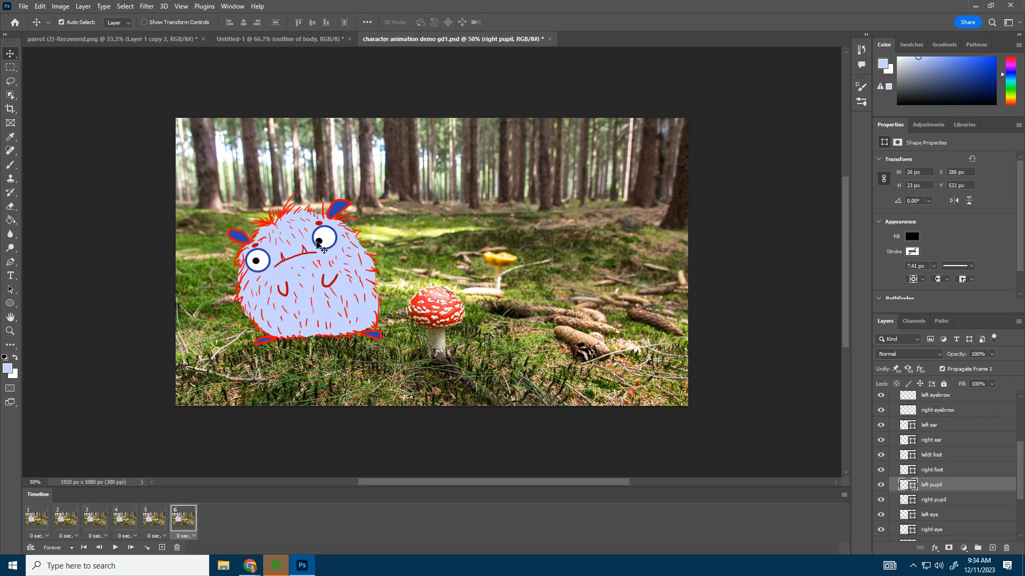
drag(317, 242, 313, 244)
- Add frames 7 and 8, moving both pupils slightly right and up in each frame
click(162, 548)
drag(260, 270, 263, 269)
drag(318, 244, 323, 242)
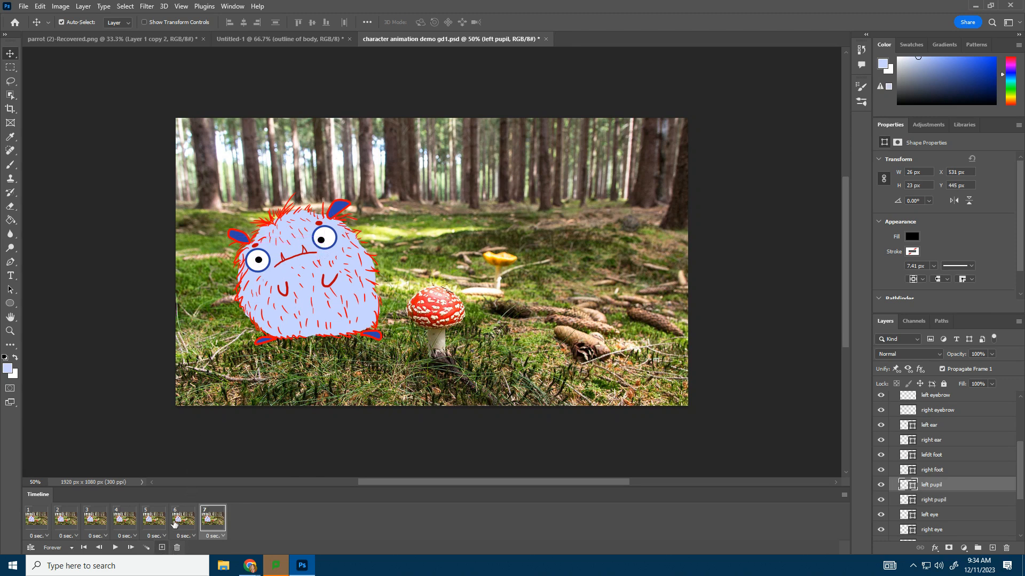
click(162, 548)
drag(259, 261, 262, 260)
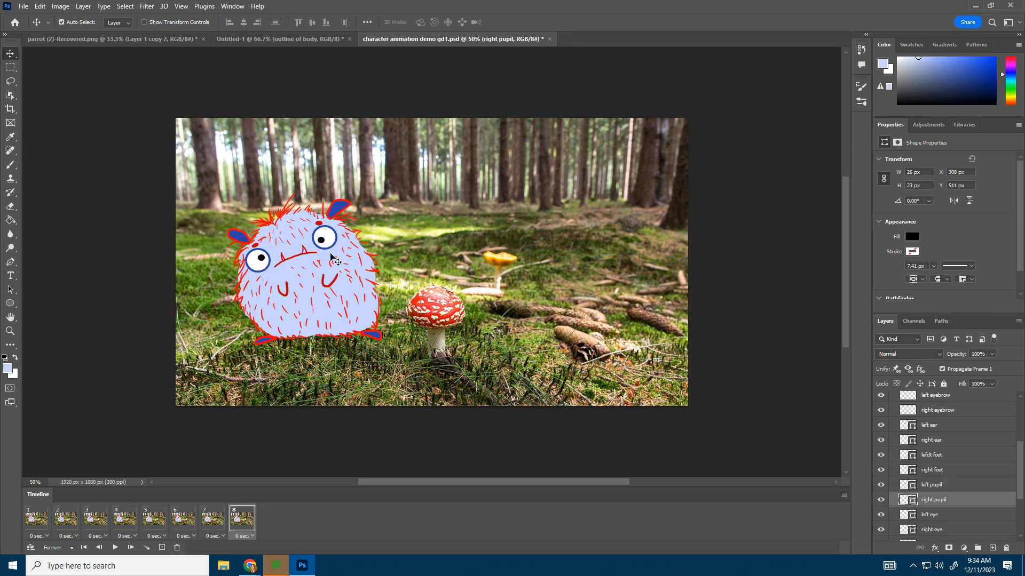
drag(321, 240, 324, 238)
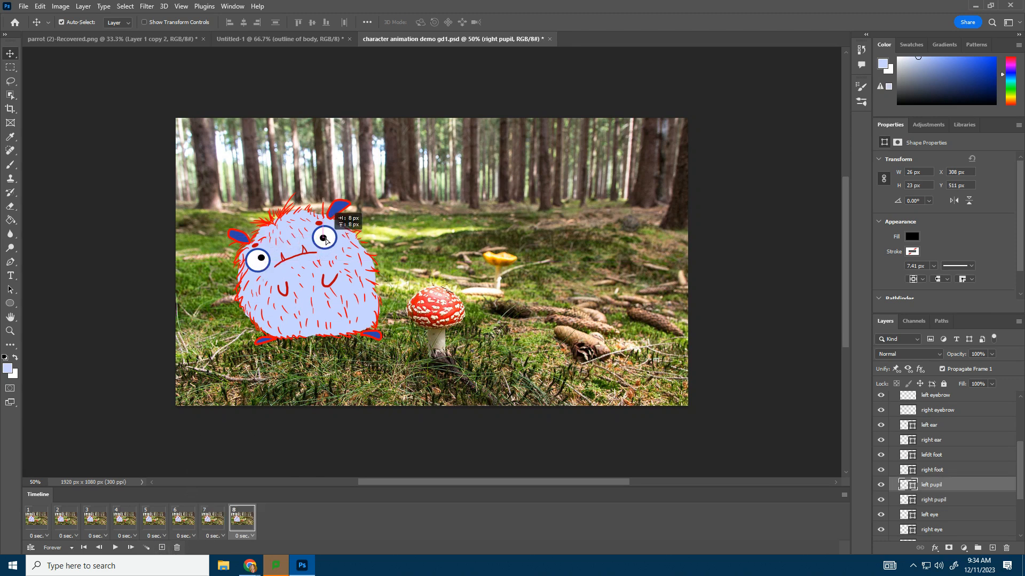
- Add frames 9 and 10, moving both pupils right and up in frame 9 and to the top of the eyes in frame 10
click(162, 548)
drag(326, 239, 329, 238)
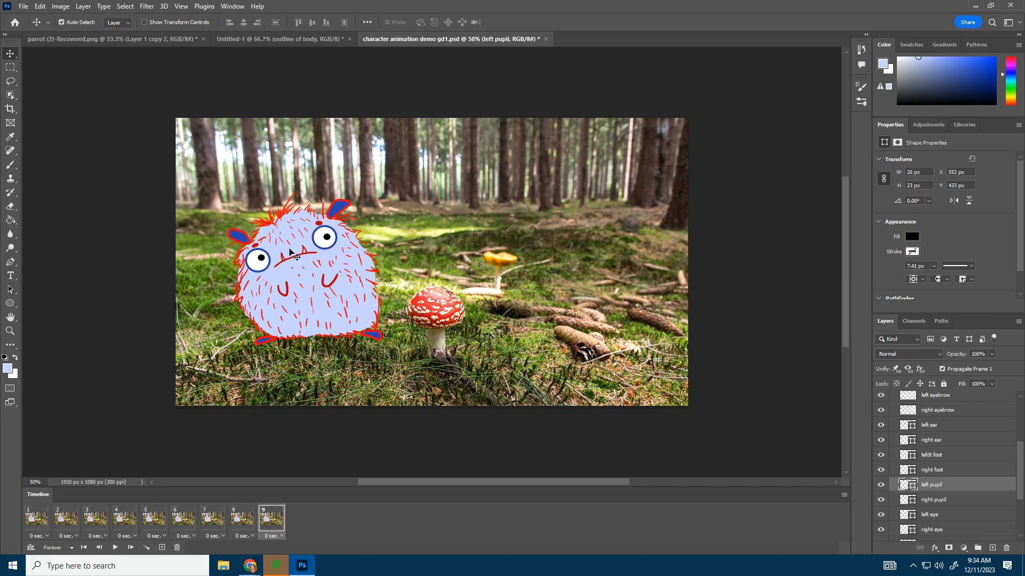
click(262, 258)
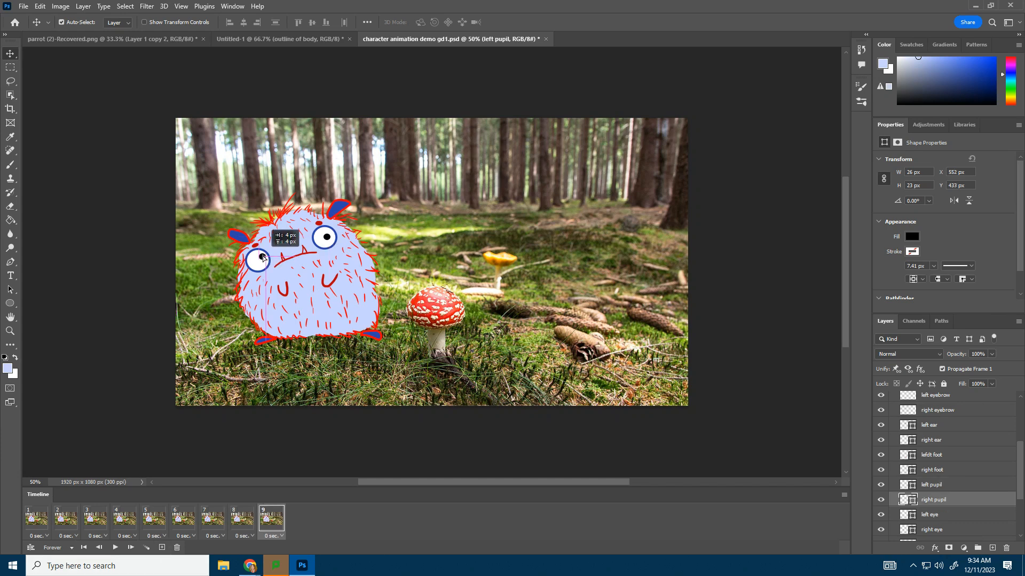
click(161, 549)
click(328, 237)
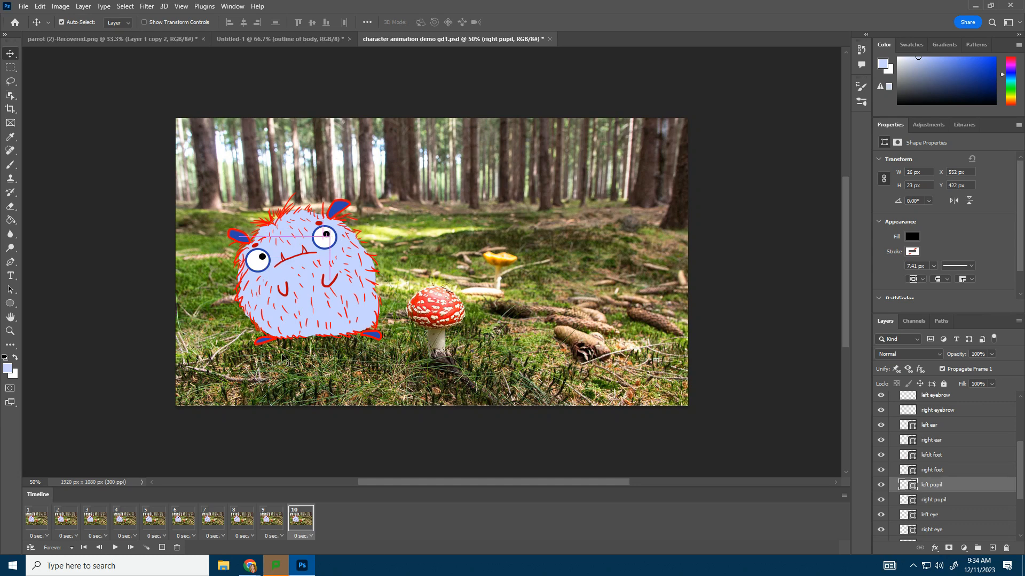
click(262, 259)
- Play the ten-frame animation through, stop it, and save the document
click(114, 548)
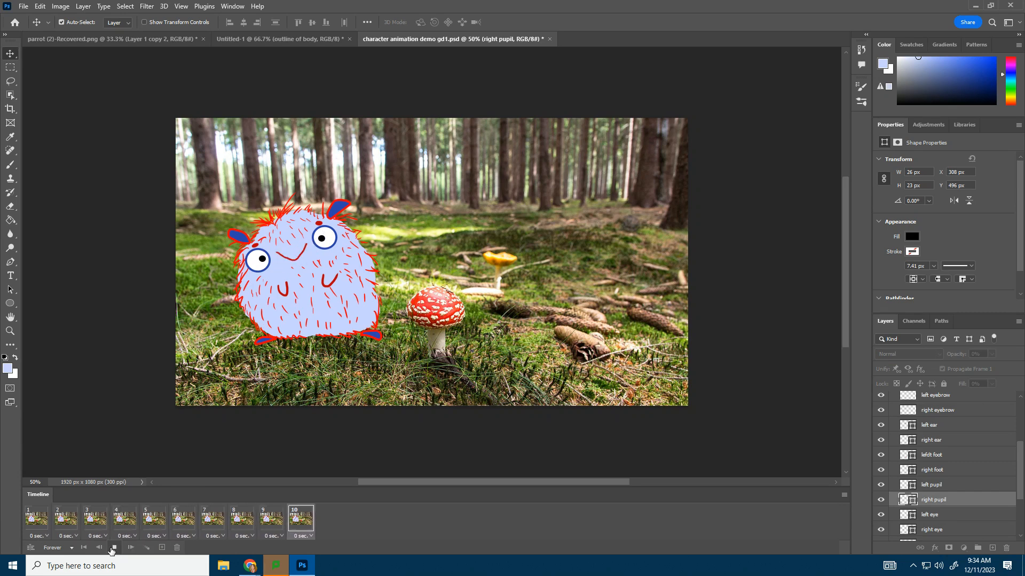
click(111, 551)
click(23, 6)
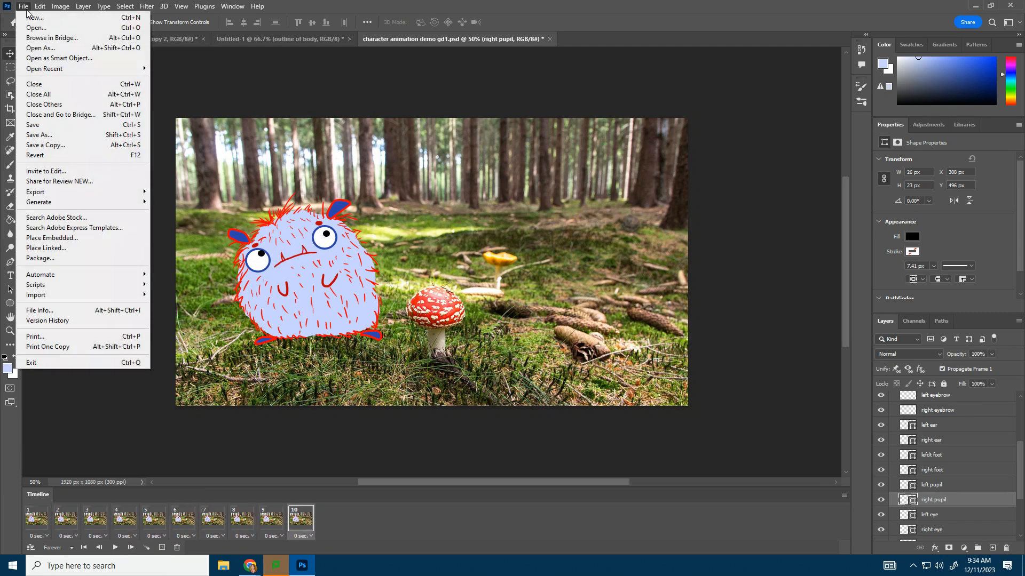
click(43, 125)
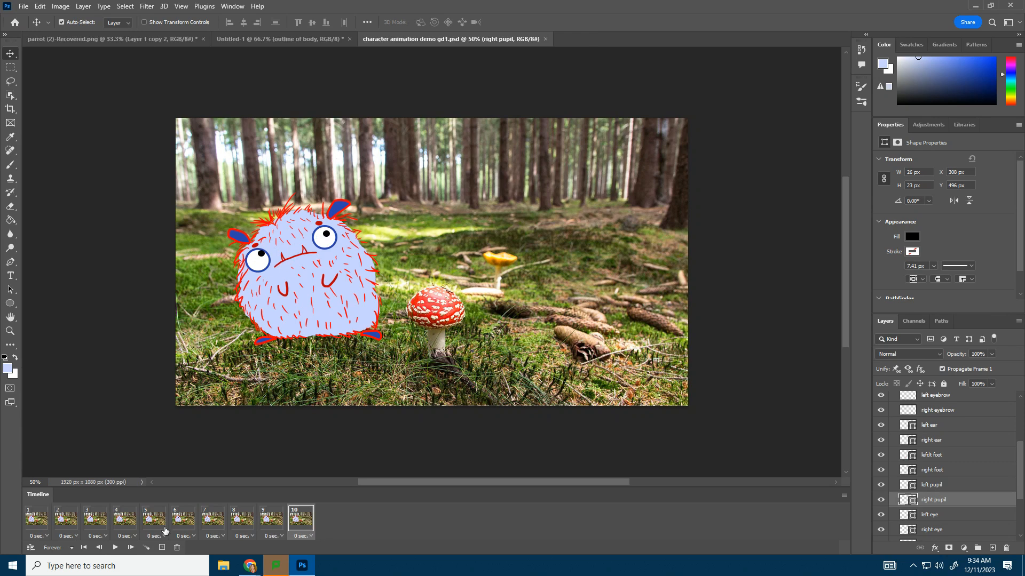
- Add frames 11 and 12, moving both pupils slightly left along the top of the eyes in each frame
click(162, 547)
drag(260, 254, 257, 254)
drag(326, 233, 324, 230)
click(162, 547)
drag(259, 253, 256, 253)
drag(324, 230, 321, 231)
- Add frames 13 and 14, moving both pupils left and down in frame 13 and back right and down in frame 14
click(162, 547)
drag(255, 254, 252, 256)
drag(321, 231, 319, 235)
click(162, 547)
drag(252, 257, 254, 258)
drag(320, 235, 324, 238)
- Preview the animation, and add frame 15 after frame 14 with both pupils moved slightly right toward the eye centres
click(115, 547)
click(115, 547)
click(417, 518)
click(162, 547)
drag(254, 257, 258, 258)
drag(324, 238, 326, 237)
- Play the 15-frame animation to check the eye movement, and return to frame 15
click(115, 548)
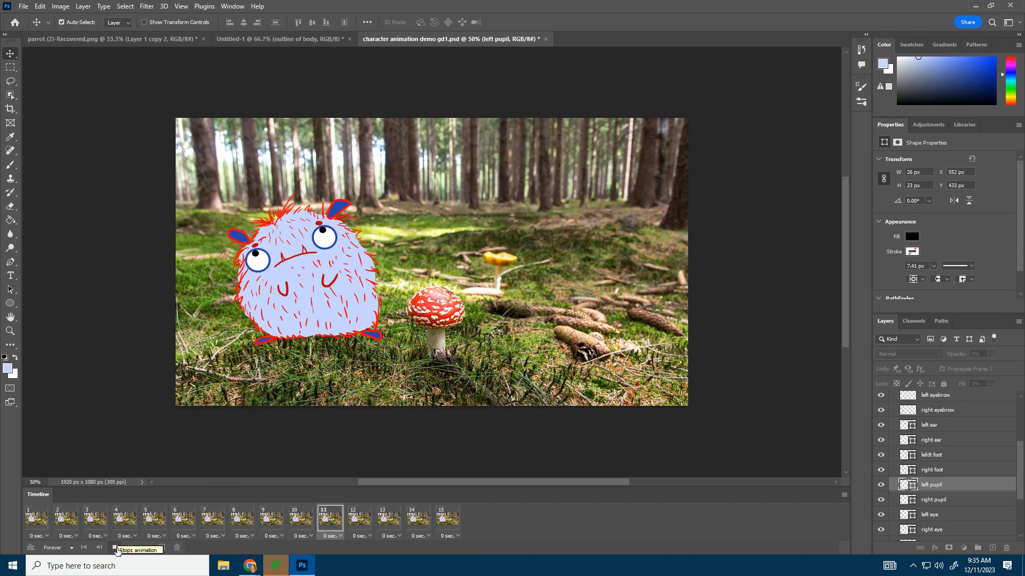
click(116, 549)
click(448, 521)
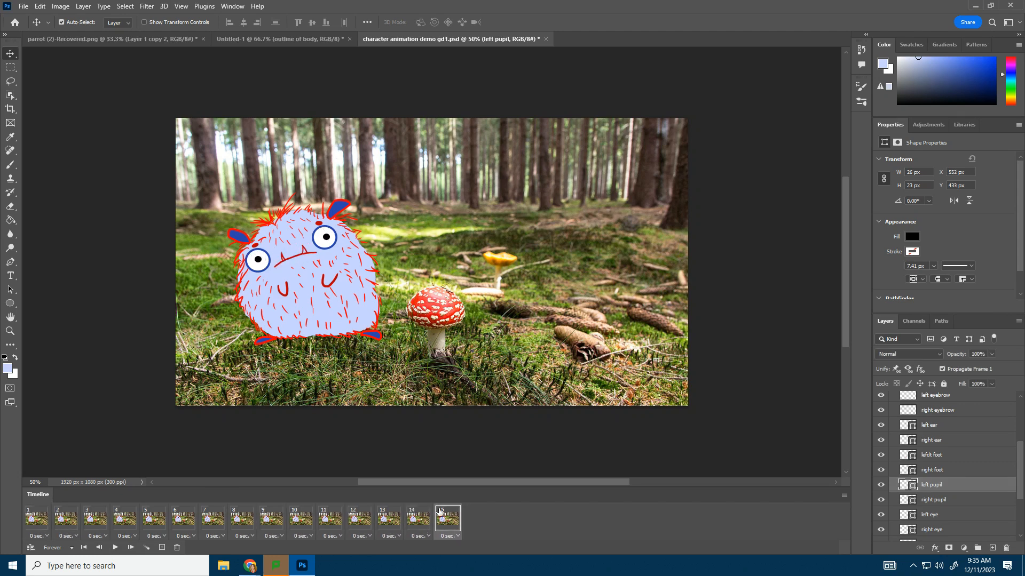
- Collapse the "character copy" group and duplicate it as "character merged"
scroll(943, 485, up, 4)
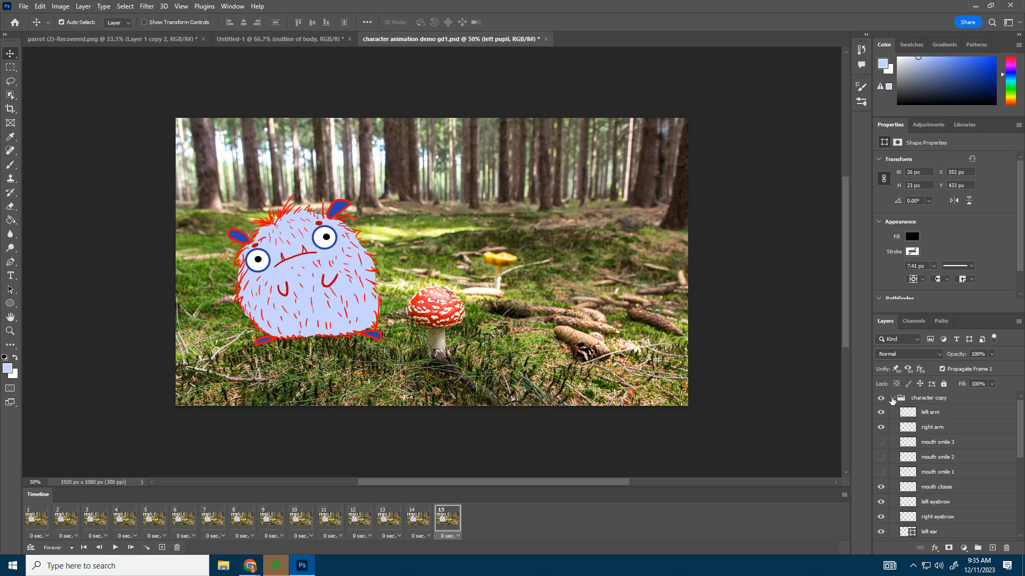
click(892, 399)
click(941, 400)
right_click(928, 402)
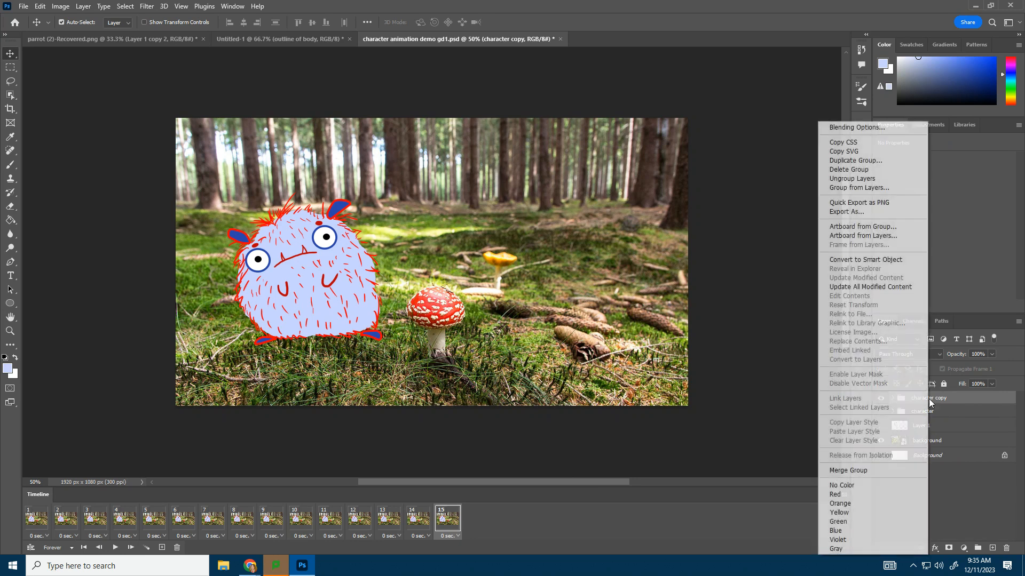
click(885, 162)
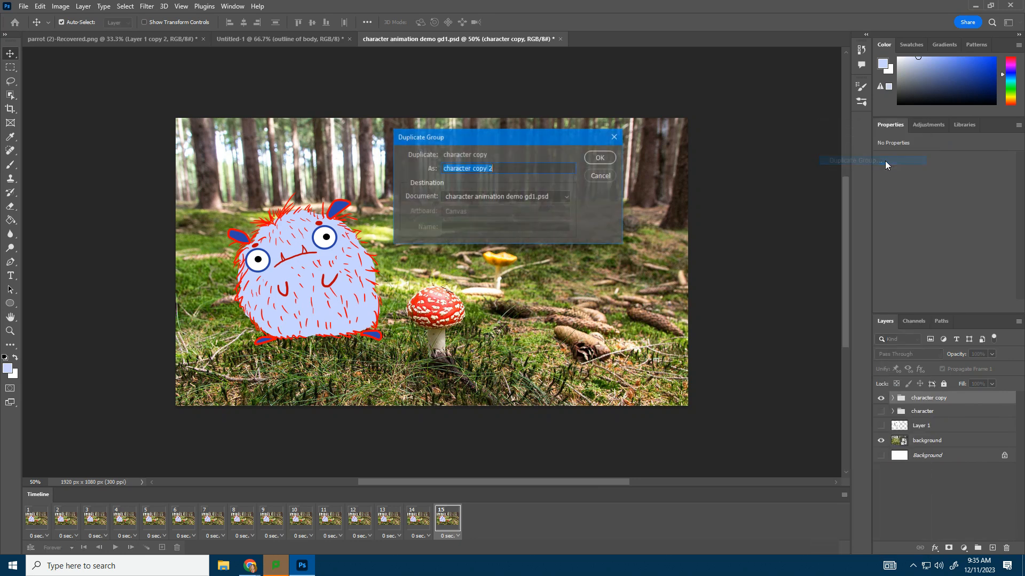
drag(491, 167, 474, 169)
text(me)
click(600, 157)
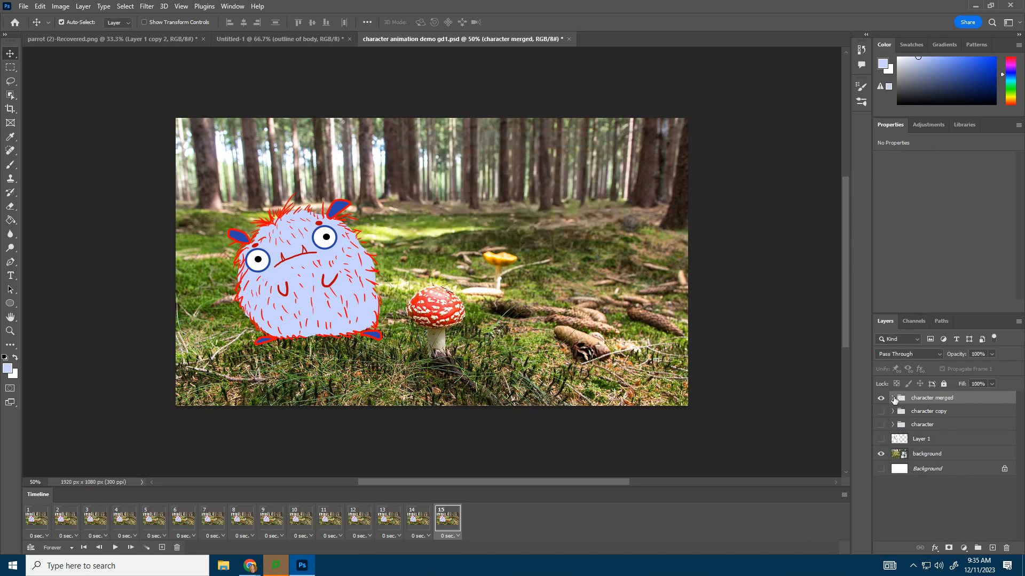
- Rasterize all layers inside the "character merged" group, from "left arm" to "body skin color", and merge them into one layer
click(892, 398)
click(924, 413)
scroll(950, 459, down, 8)
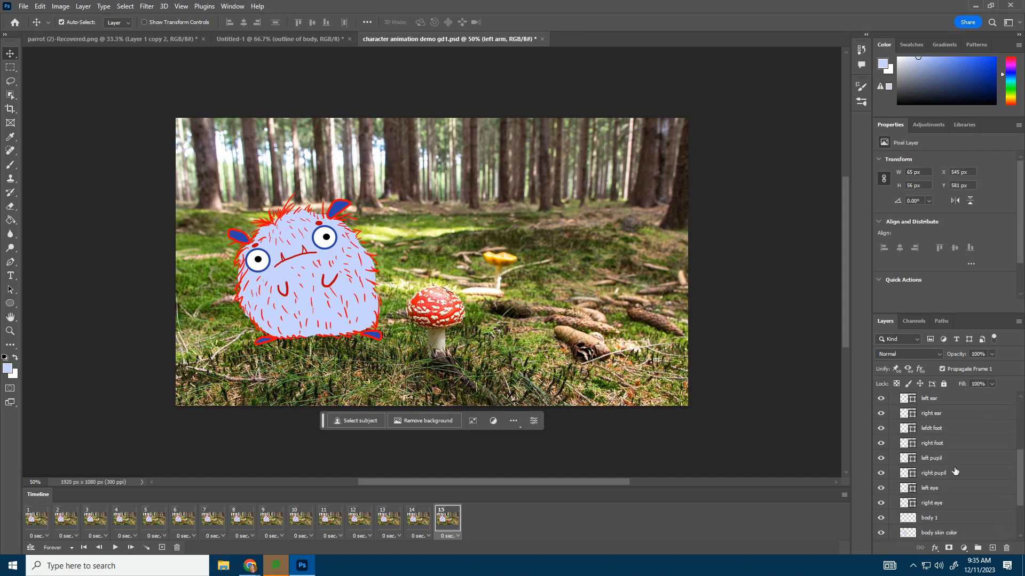
shift+click(939, 463)
right_click(939, 463)
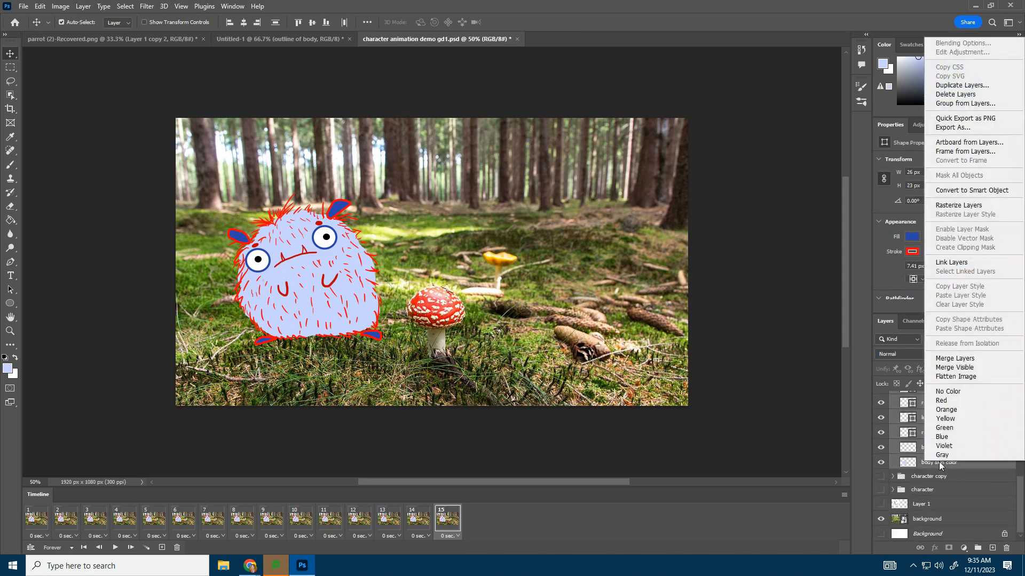
click(970, 206)
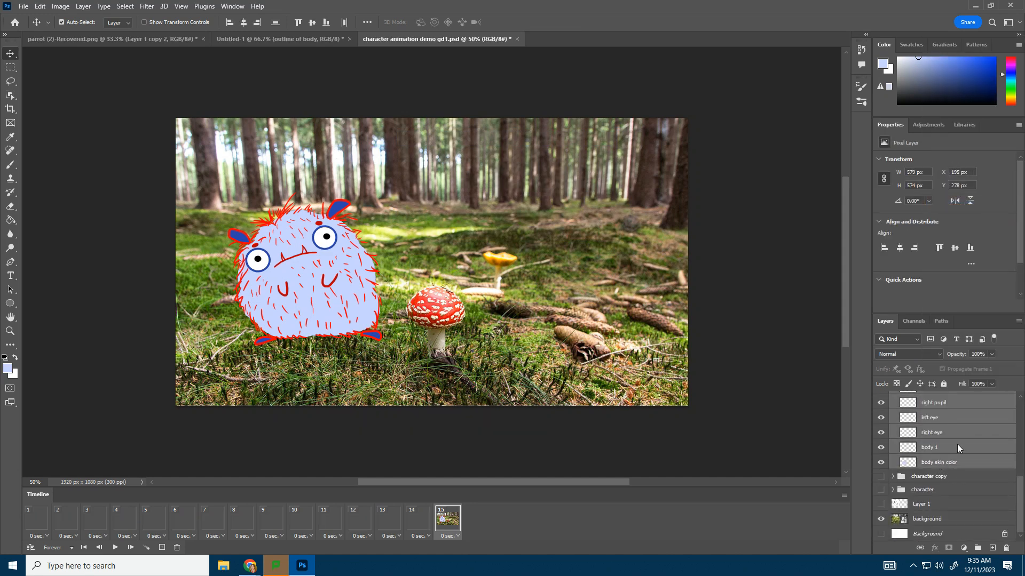
right_click(956, 444)
click(955, 342)
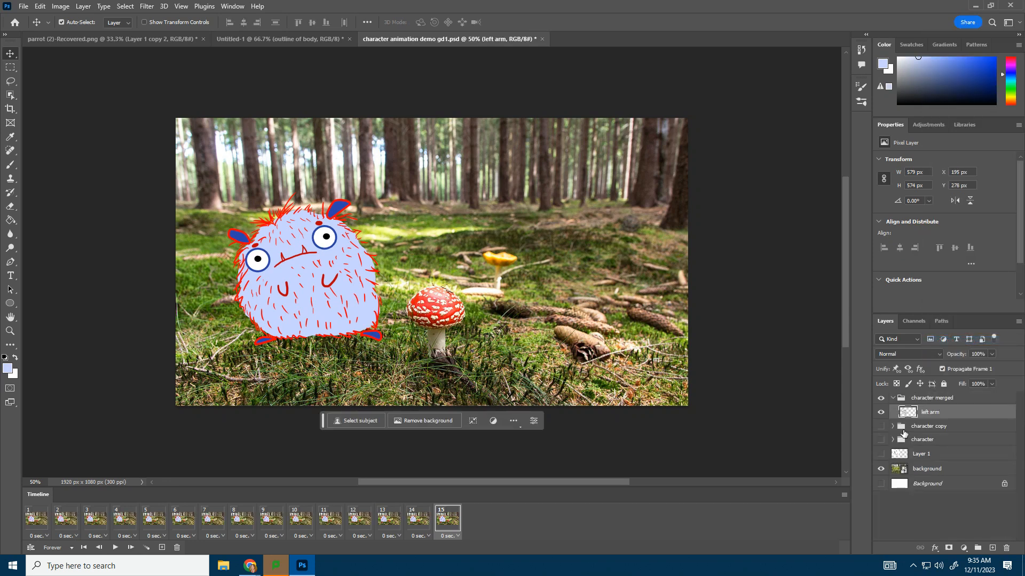
- Play the animation and check several frames up to frame 15 after the merge
click(116, 548)
click(354, 519)
click(398, 519)
click(447, 524)
- Inspect the "character merged" group and toggle its single layer's visibility to check what it contains
click(902, 399)
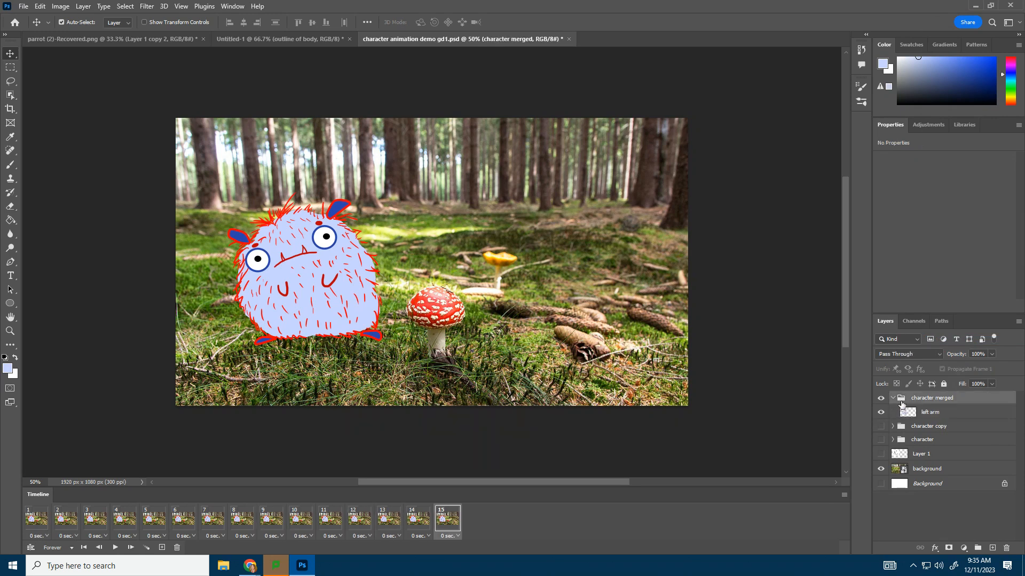
click(894, 400)
click(894, 400)
click(913, 416)
drag(925, 419, 925, 402)
click(894, 398)
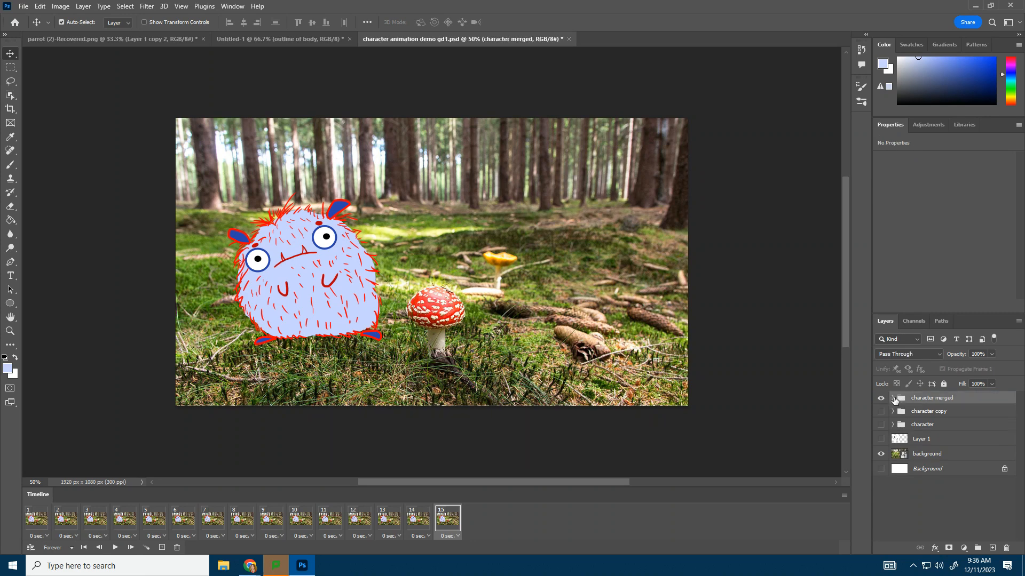
click(893, 398)
drag(915, 415, 933, 400)
click(883, 416)
click(881, 416)
click(881, 415)
click(882, 415)
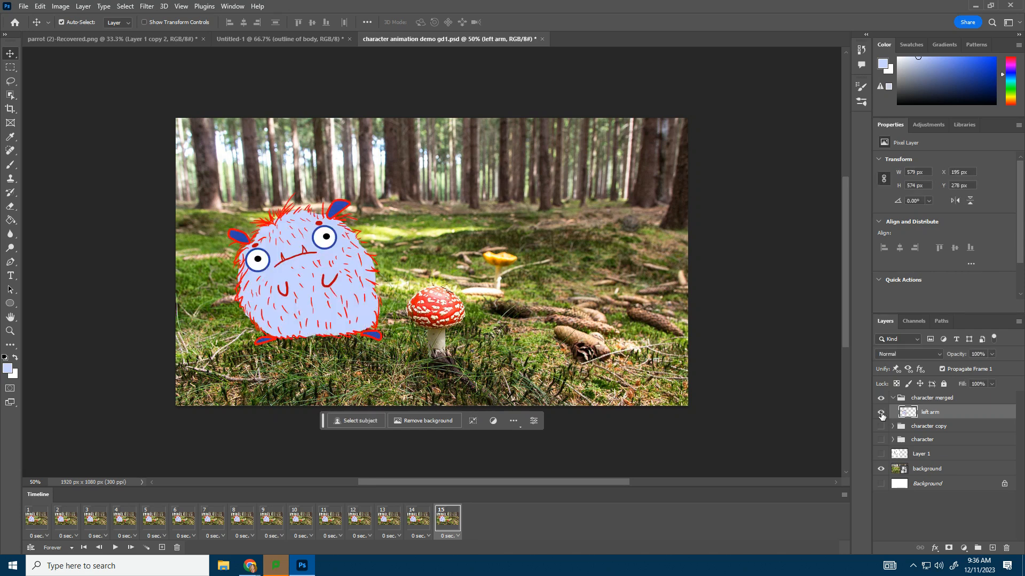
- Rename the merged "left arm" layer to "merged layers" and move it about 22 px left and 13 px down in frame 15
double_click(927, 414)
text(merged layers)
key(Return)
mouse_move(311, 270)
mouse_down()
mouse_move(347, 259)
mouse_move(291, 190)
mouse_move(306, 282)
mouse_move(305, 266)
mouse_move(292, 273)
mouse_up()
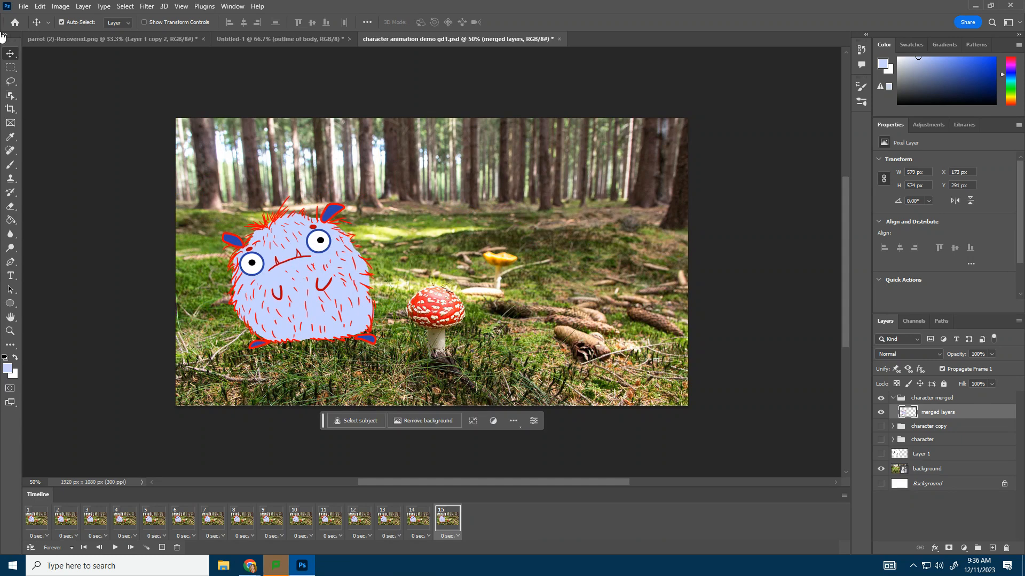
- Hide the "character merged" group from frame 1 onward, go through the frames, and show the group again in frame 15
click(27, 522)
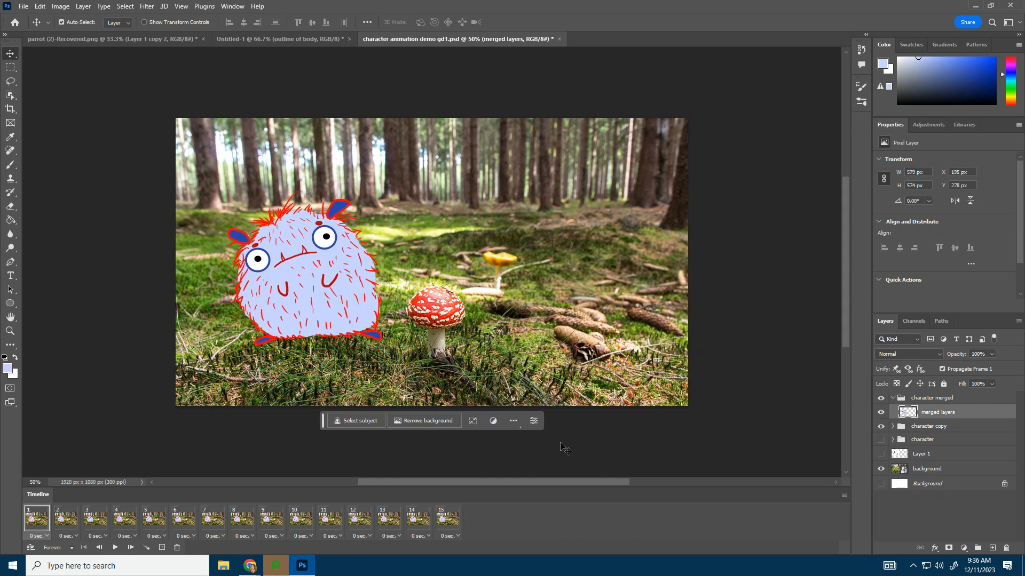
click(881, 399)
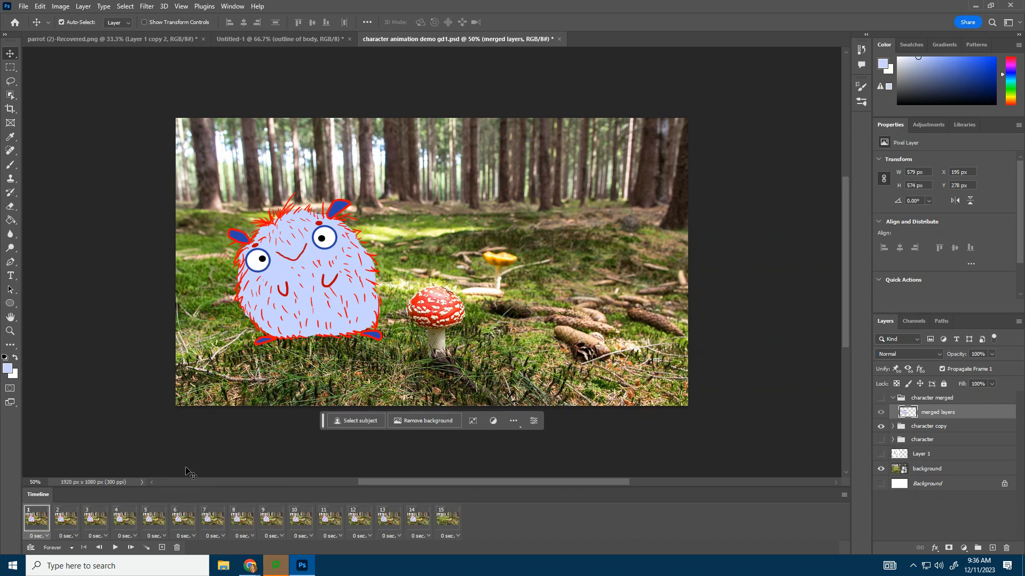
click(71, 523)
click(98, 522)
click(127, 521)
click(156, 522)
click(186, 522)
click(243, 521)
click(274, 521)
click(332, 521)
click(361, 520)
click(389, 519)
click(418, 519)
click(445, 516)
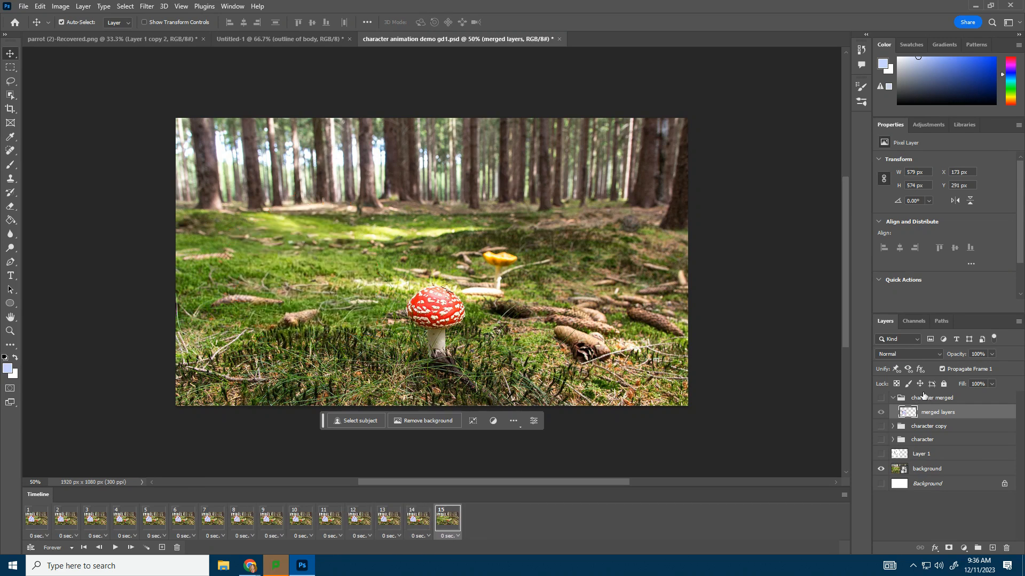
click(881, 398)
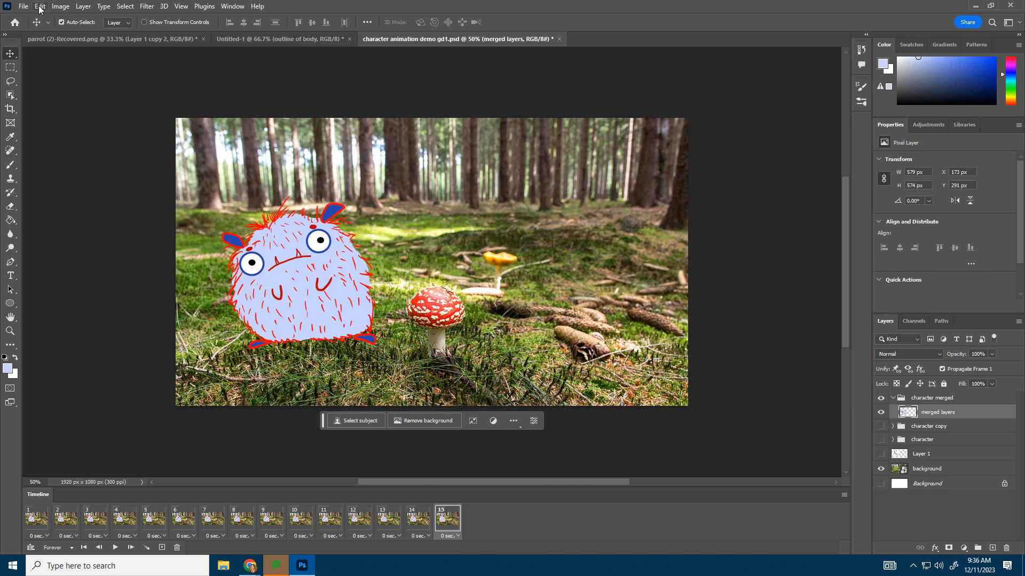
- Duplicate the "merged layers" layer as "merged 1"
click(945, 399)
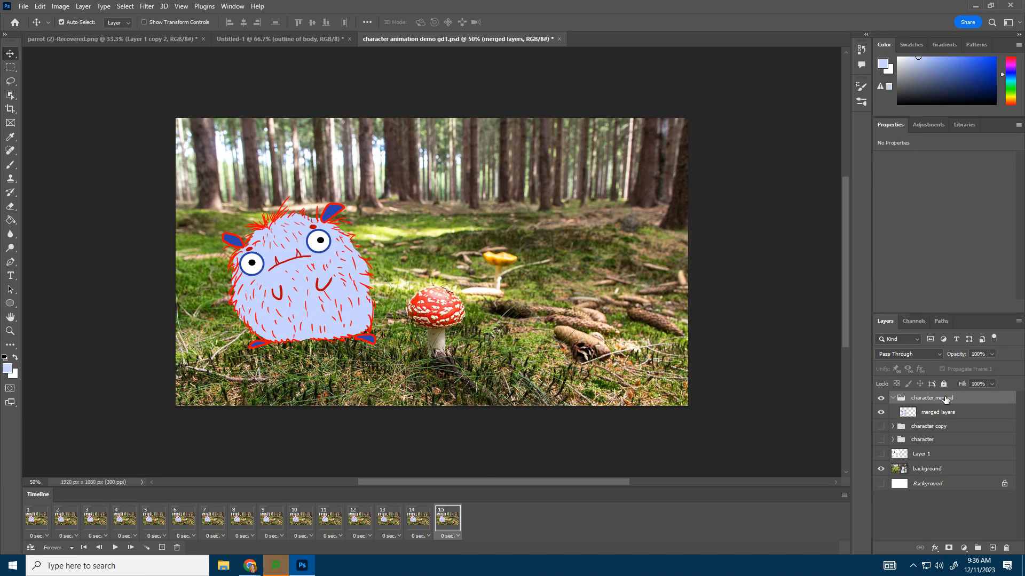
right_click(945, 399)
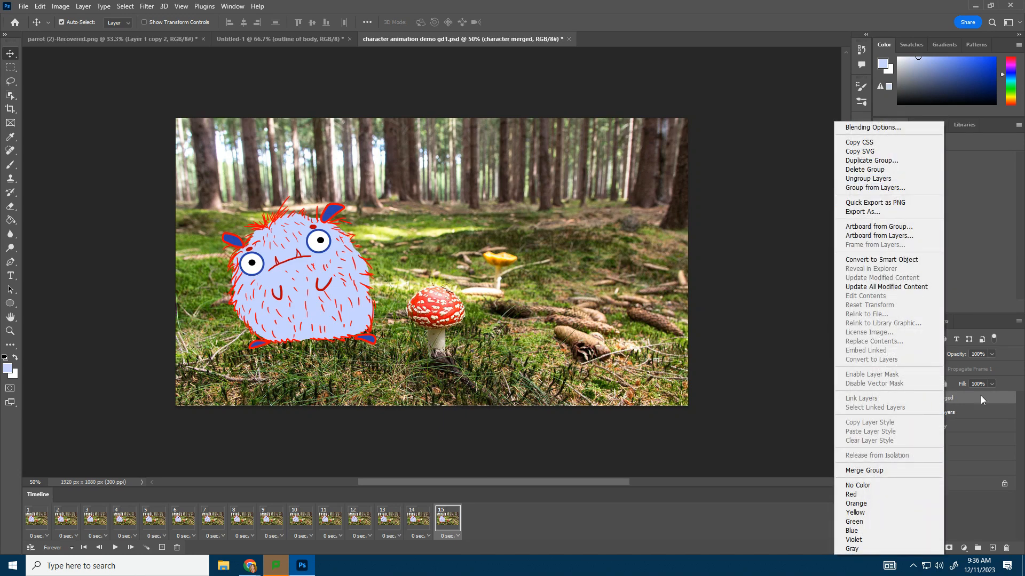
click(959, 411)
right_click(959, 411)
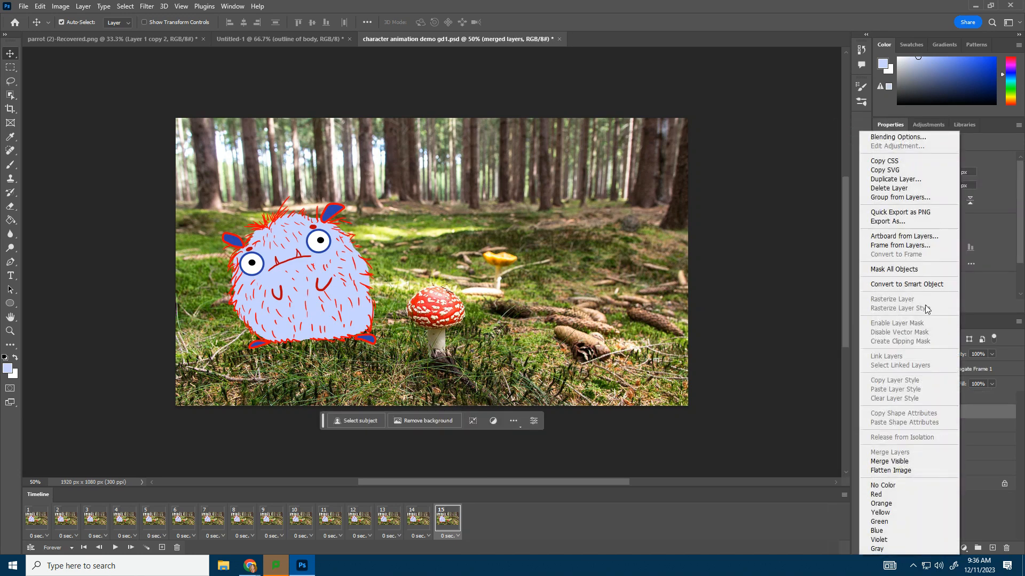
click(902, 179)
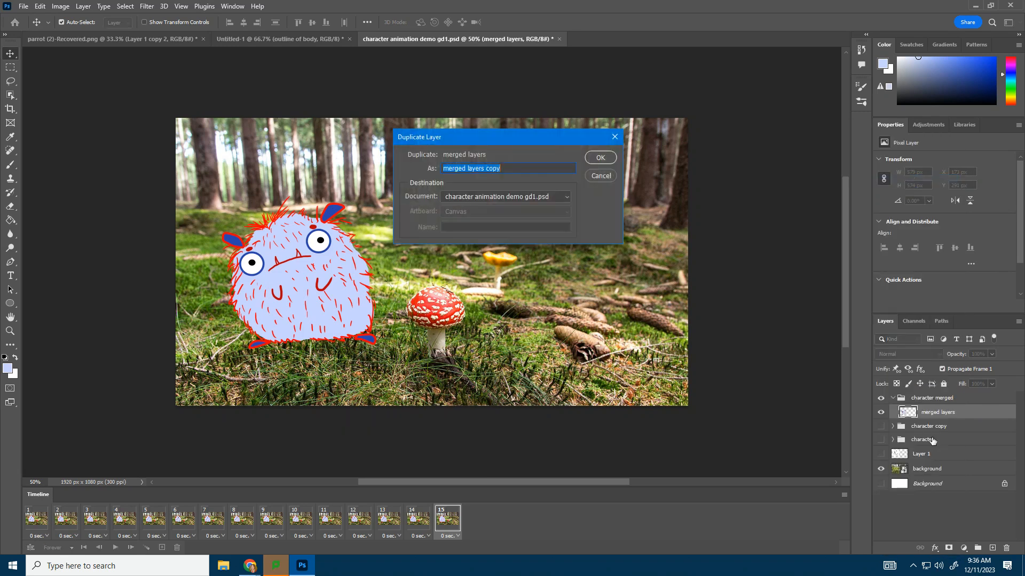
drag(513, 170, 473, 168)
key(Return)
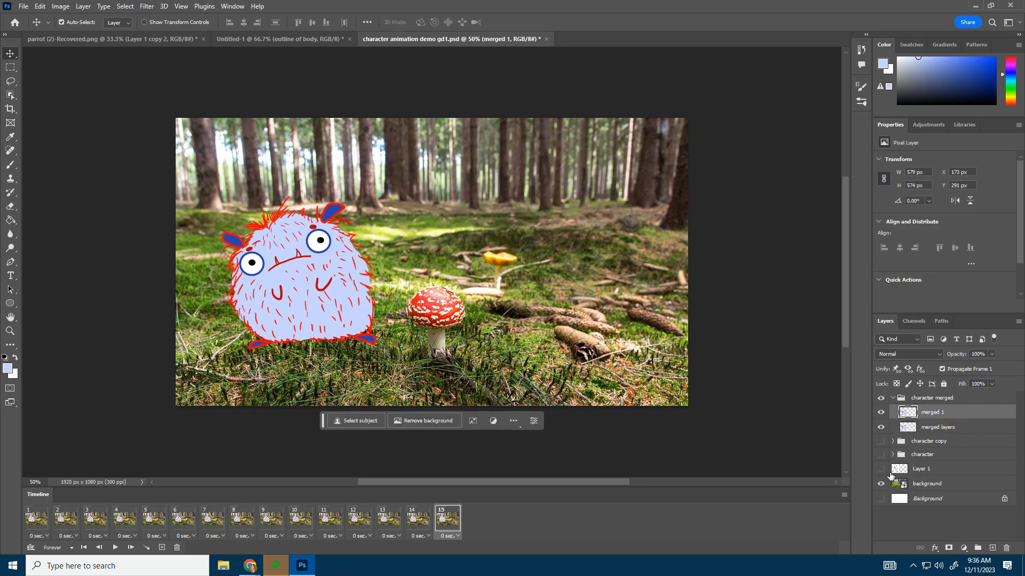
- Go through frames 1 to 15 and hide "merged layers" in frame 15, keeping "merged 1" visible there
click(32, 518)
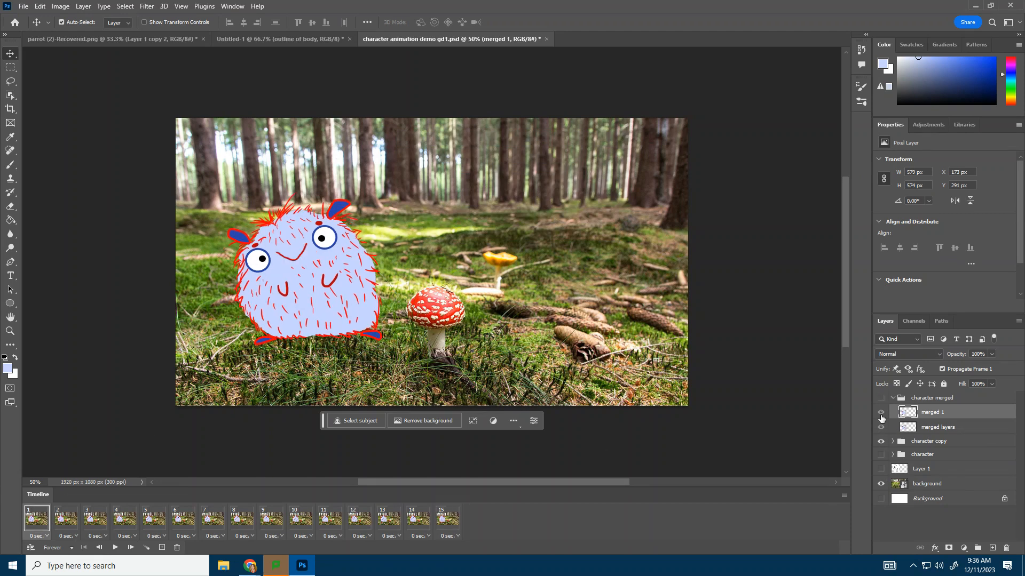
click(69, 523)
click(96, 522)
click(154, 522)
click(212, 522)
click(242, 522)
click(272, 522)
click(301, 522)
click(330, 522)
click(359, 522)
click(389, 522)
click(418, 522)
click(442, 521)
click(419, 522)
click(446, 521)
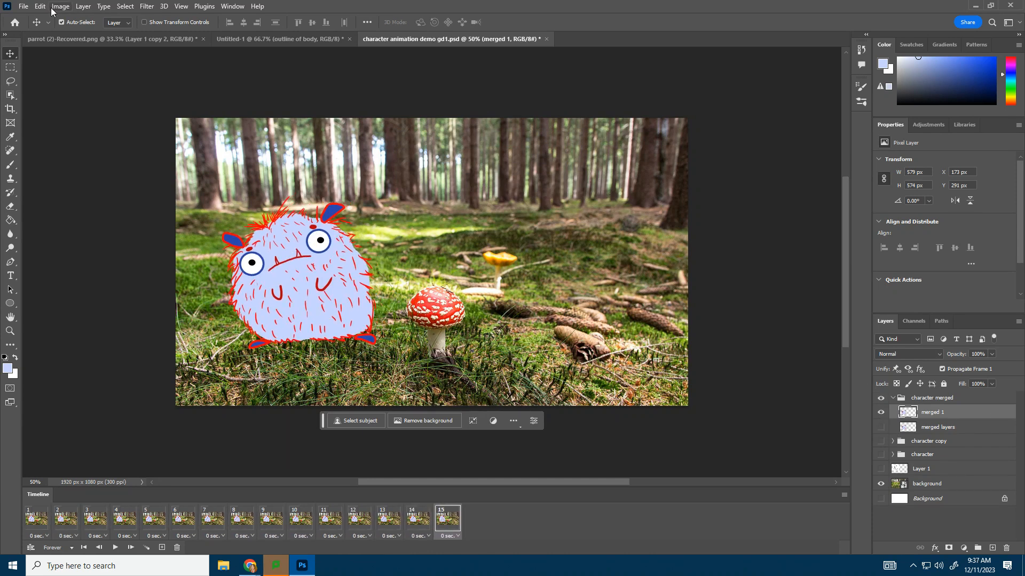
- Start Puppet Warp on "merged 1" and pin the monster's ears, the top of its head and its feet
click(40, 7)
click(67, 223)
click(228, 235)
click(241, 247)
click(268, 340)
click(256, 344)
click(350, 332)
click(370, 340)
click(336, 211)
click(322, 221)
click(273, 233)
- Shift the pins on the monster's ears, head, body and feet slightly and apply the warp to "merged 1"
drag(354, 258, 356, 259)
drag(322, 221, 278, 232)
drag(241, 247, 246, 247)
drag(228, 236, 231, 235)
drag(253, 293, 256, 296)
drag(276, 323, 282, 321)
drag(255, 344, 259, 346)
drag(369, 341, 369, 346)
key(Return)
- Add frame 16, duplicate "merged 1" as "merged 3" and hide "merged 1" in the new frame
click(162, 548)
right_click(938, 413)
click(875, 177)
click(508, 170)
key(BackSpace)
text(3)
key(Return)
- Start Puppet Warp on "merged 3" and pin the body's sides, the arms and the feet
click(40, 6)
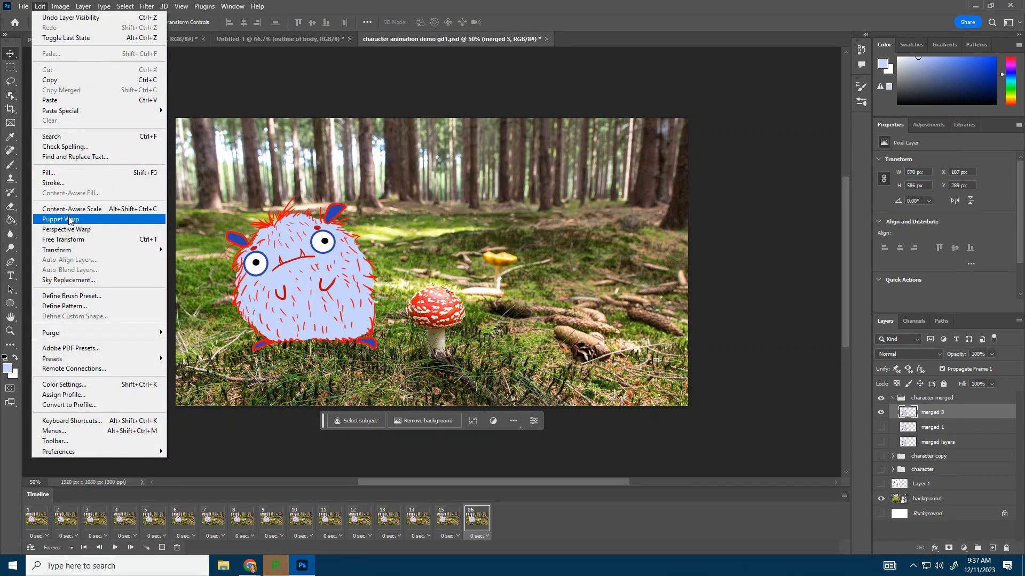
click(91, 222)
click(247, 293)
drag(278, 327, 256, 345)
drag(360, 341, 356, 342)
click(366, 278)
click(323, 286)
click(303, 288)
drag(281, 289, 334, 286)
- Move the ear, foot and arm pins to stretch the monster to about 568 by 604 px and apply the warp
drag(335, 210, 322, 232)
drag(247, 248, 237, 239)
drag(255, 348, 256, 354)
click(356, 341)
drag(356, 345, 358, 348)
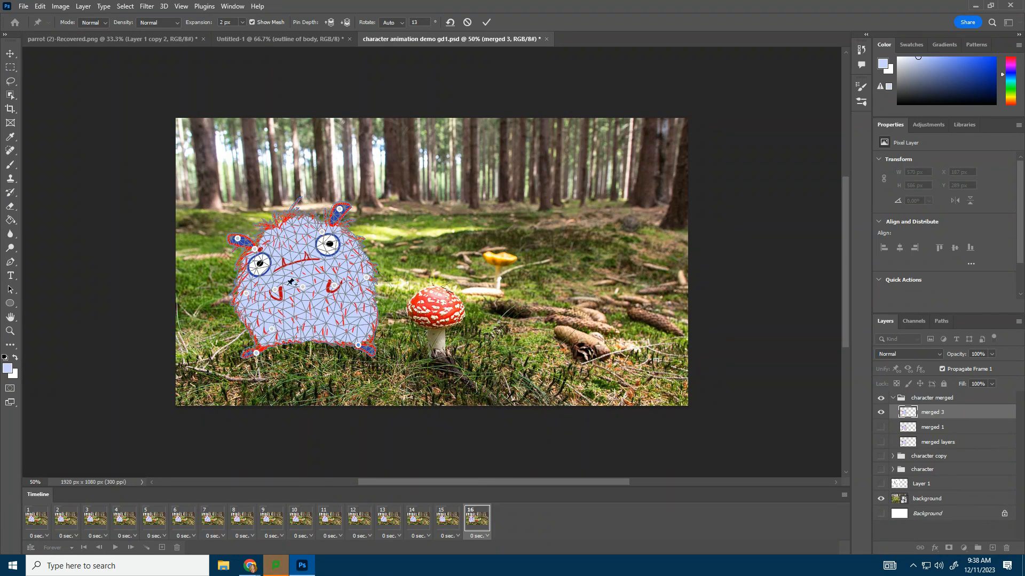
drag(277, 292, 280, 295)
key(Return)
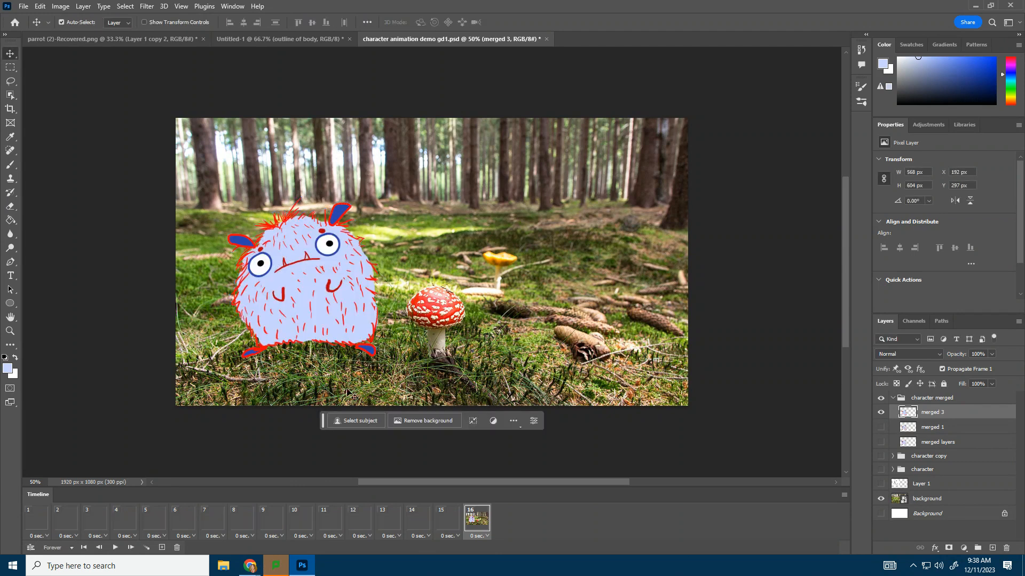
- Play the animation and compare frames 1, 14, 15 and 16 to check the new warped poses
click(42, 518)
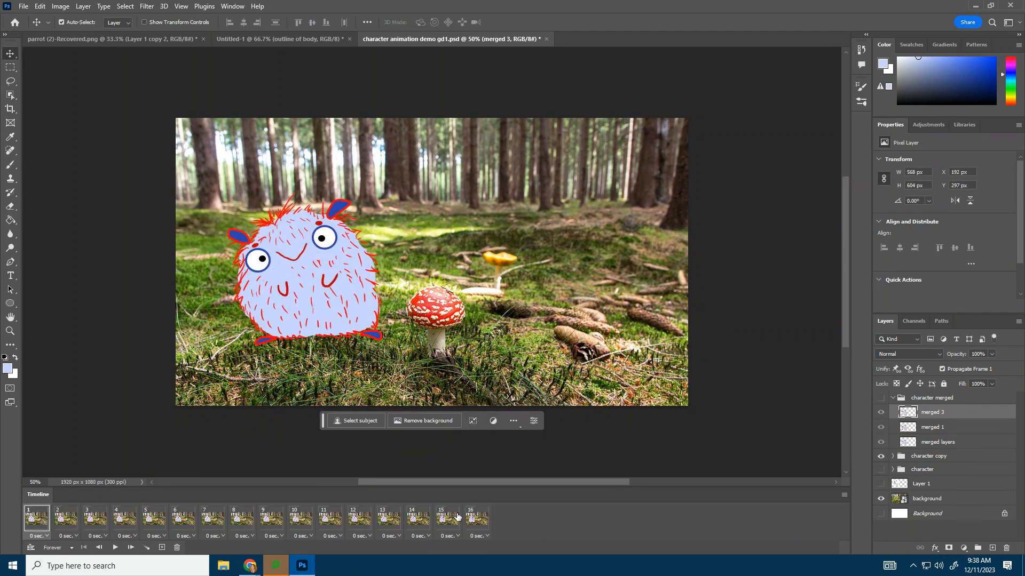
click(480, 522)
click(114, 547)
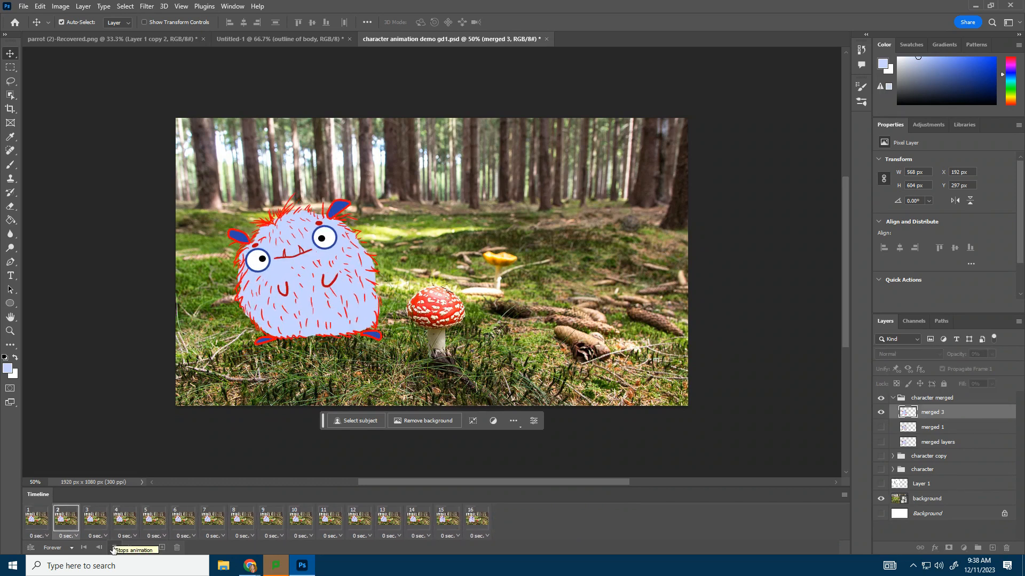
click(114, 547)
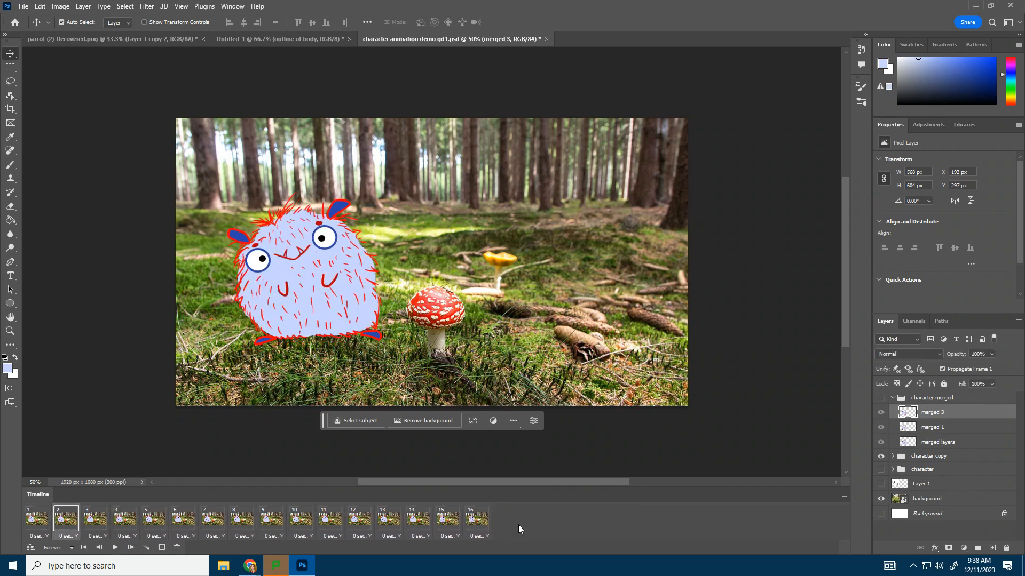
click(480, 522)
click(455, 522)
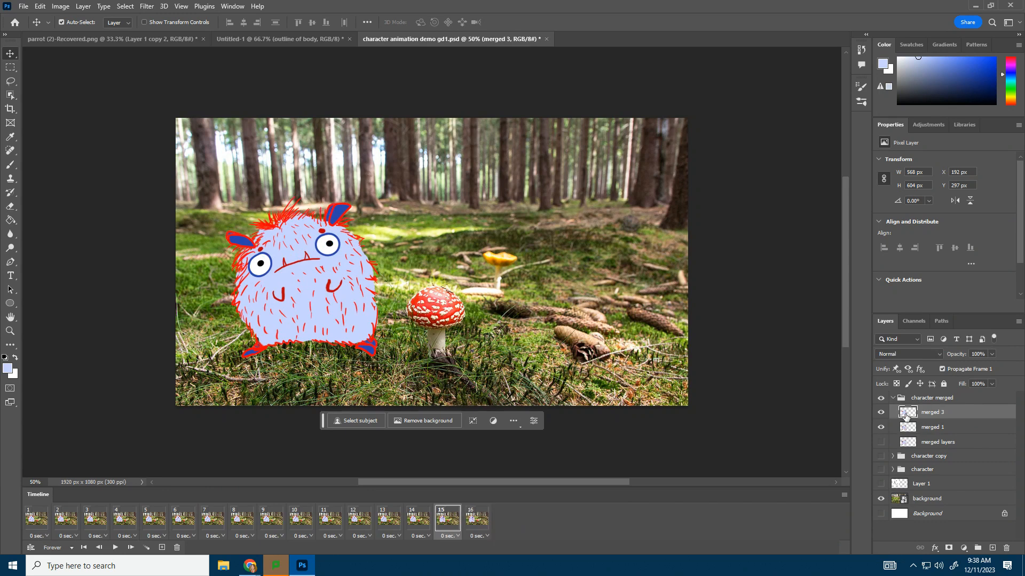
click(418, 518)
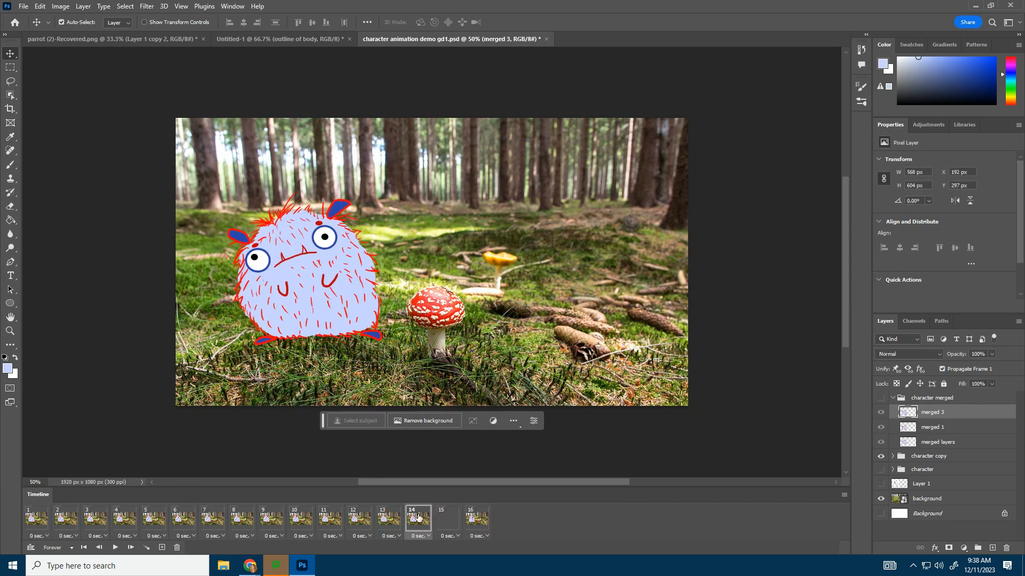
click(443, 518)
click(471, 521)
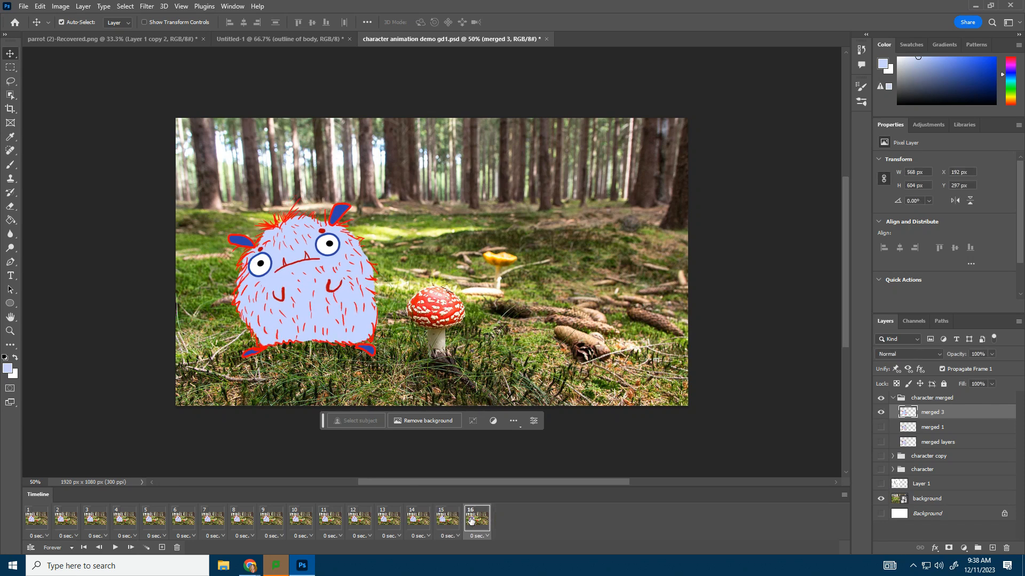
- Add frame 17 and duplicate the "merged 3" layer under the suggested name
click(161, 547)
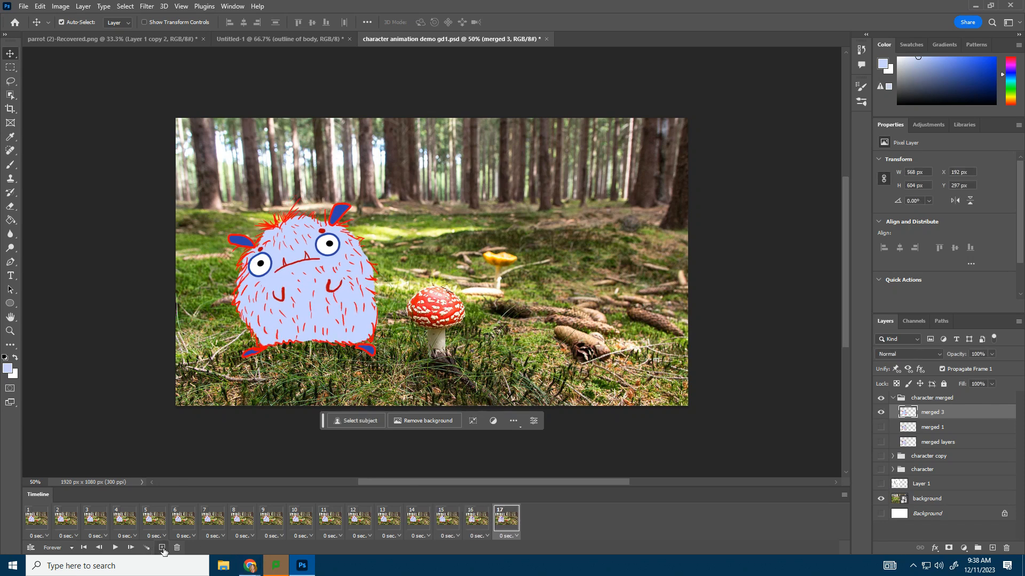
right_click(959, 417)
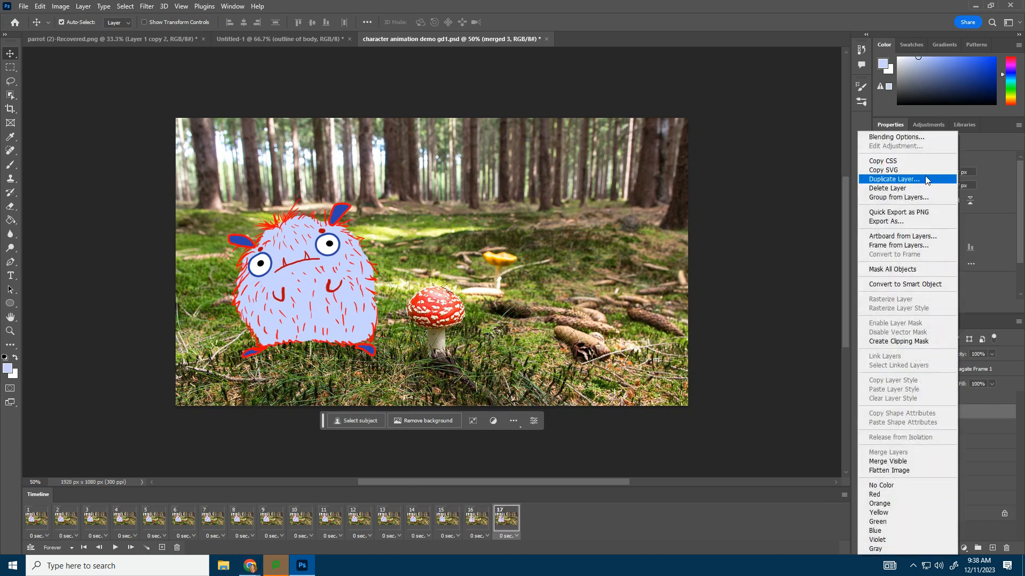
click(886, 176)
key(Return)
- Start Puppet Warp on the "merged 3" duplicate and pin the ears, head, mouth, arm, body sides and feet
click(40, 6)
click(65, 225)
click(339, 212)
click(329, 226)
click(304, 233)
click(264, 245)
click(233, 239)
click(244, 286)
click(338, 286)
click(250, 350)
click(369, 350)
click(317, 257)
click(363, 270)
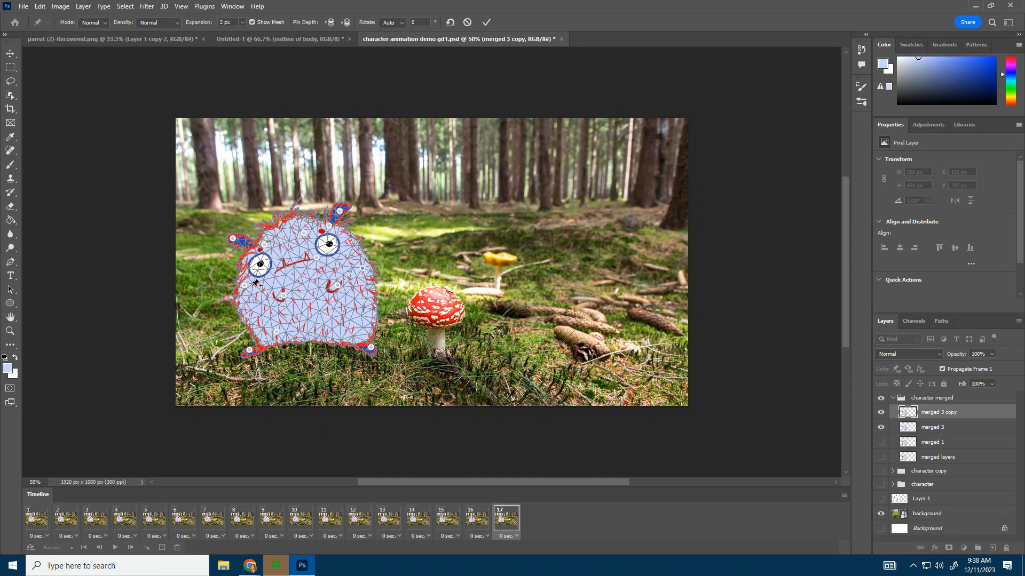
- Pull the body, ear and foot pins mostly toward the mushroom, making the monster about 630 px high, and apply the warp
drag(244, 285, 255, 285)
drag(362, 270, 373, 269)
drag(369, 350, 382, 348)
drag(249, 350, 251, 356)
drag(339, 211, 356, 217)
drag(232, 239, 241, 232)
drag(255, 285, 340, 286)
key(Return)
- Go through frames 12 to 17 to check which merged layers each shows, and hide "merged 1" in frame 15
click(438, 520)
key(space)
click(438, 520)
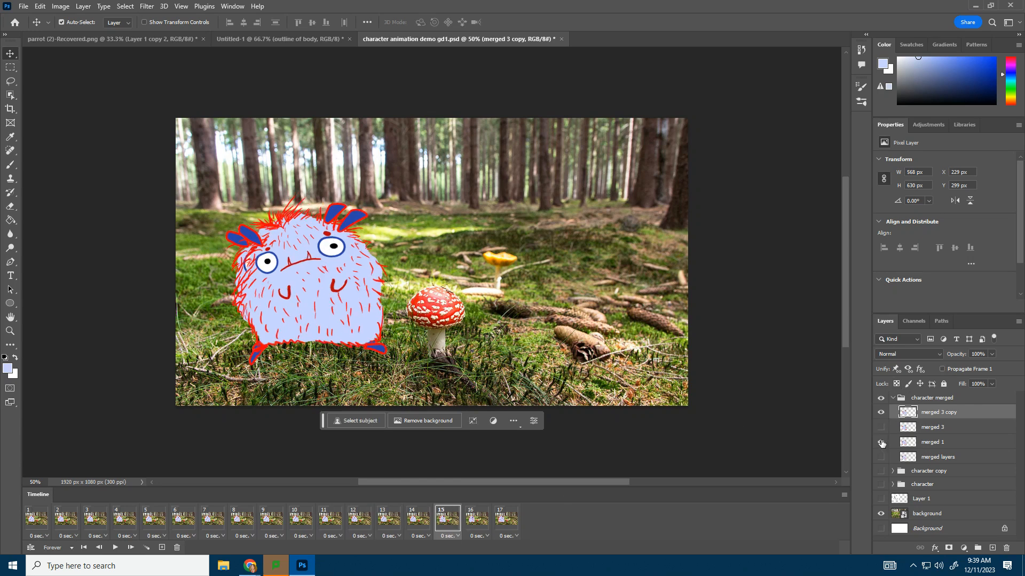
click(420, 529)
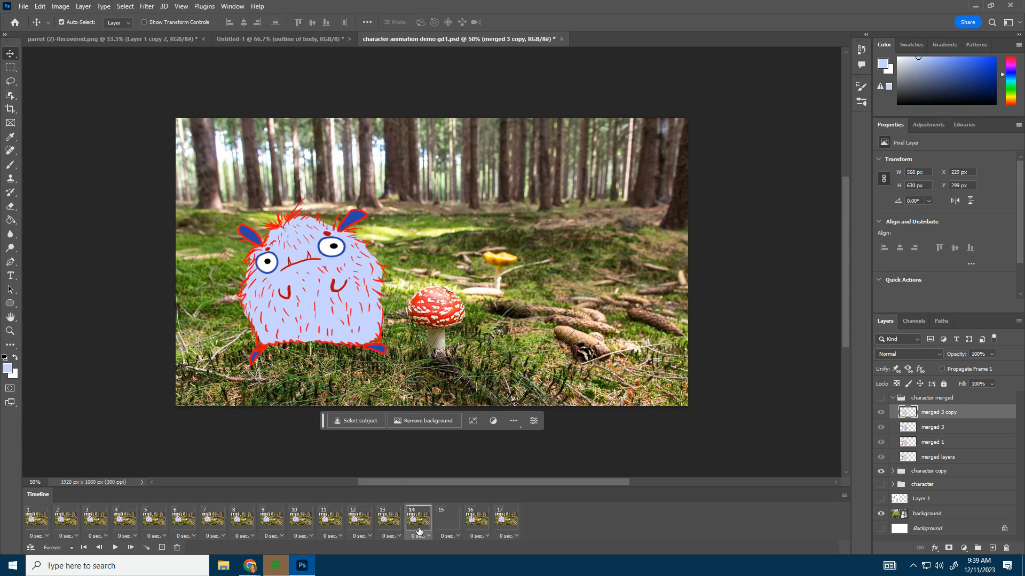
click(449, 528)
click(470, 529)
click(497, 527)
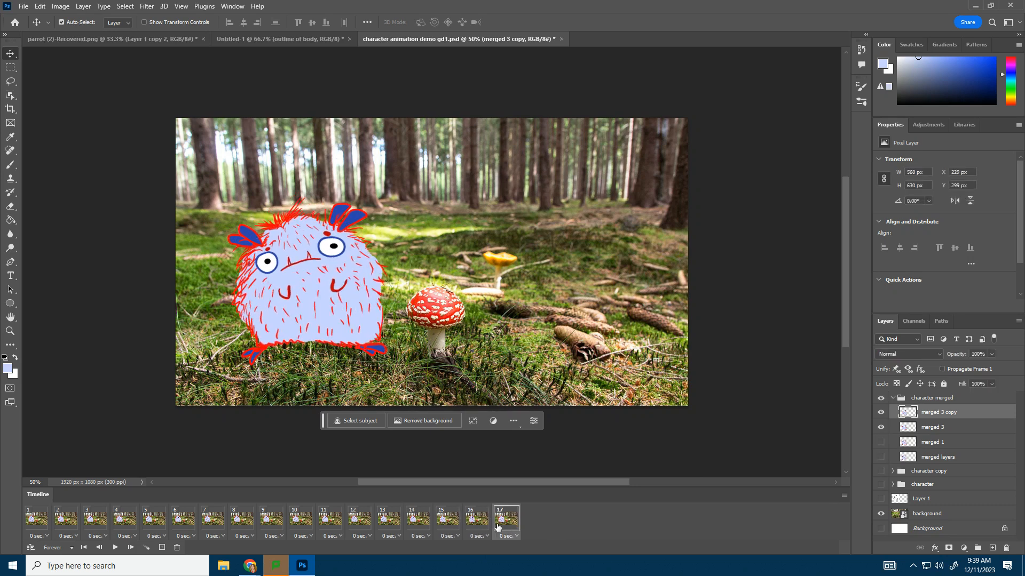
click(477, 520)
click(449, 522)
click(418, 522)
click(392, 522)
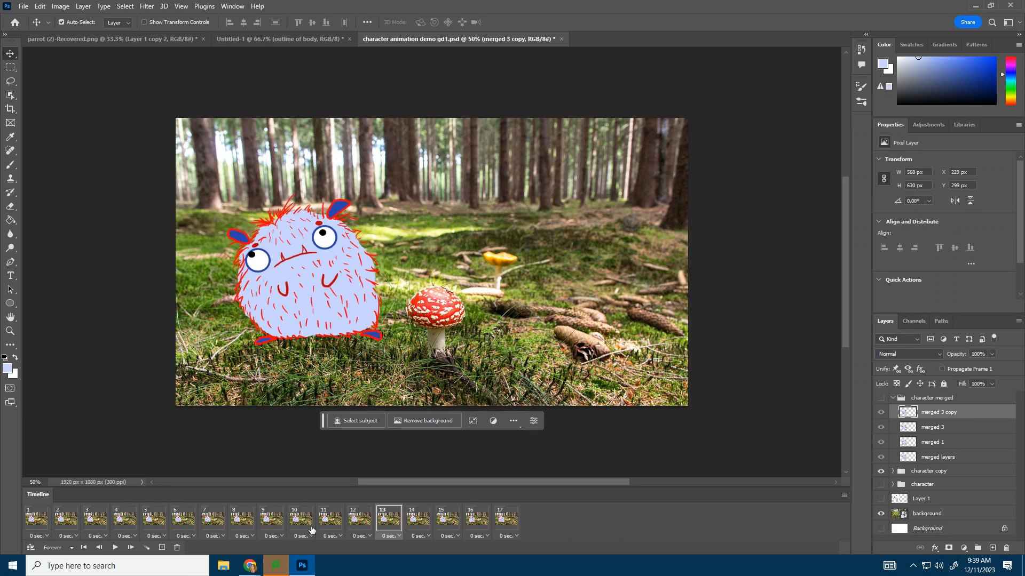
click(360, 524)
click(388, 522)
click(419, 523)
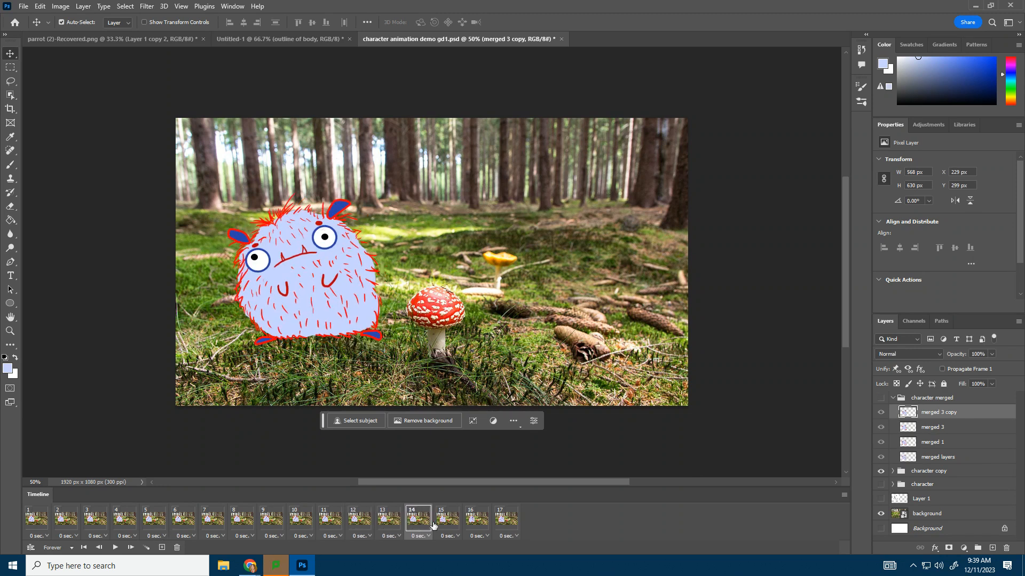
click(445, 526)
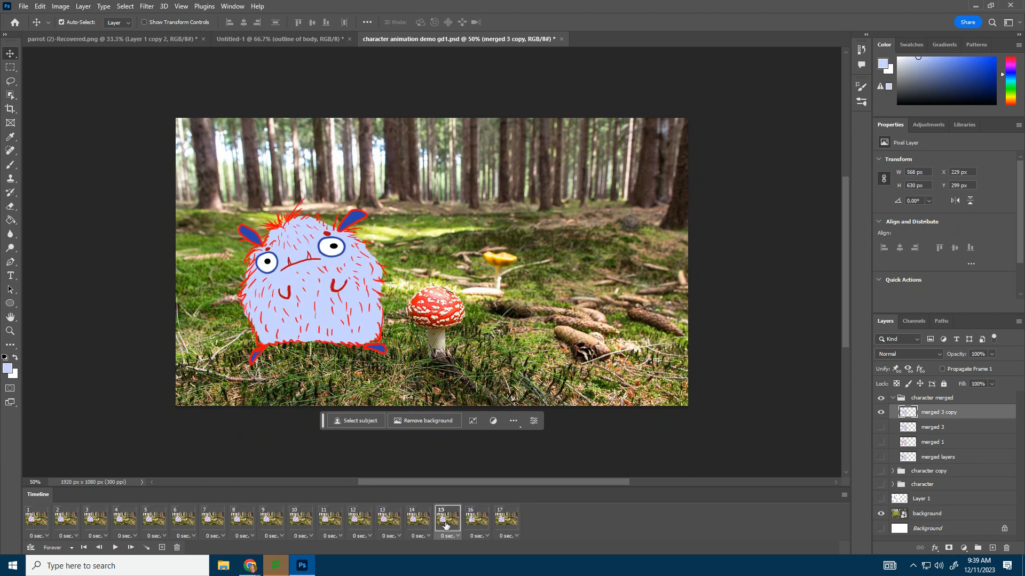
- Show "merged layers" in frame 15, and in frame 16 show "merged 1" and hide "merged 3"
click(881, 457)
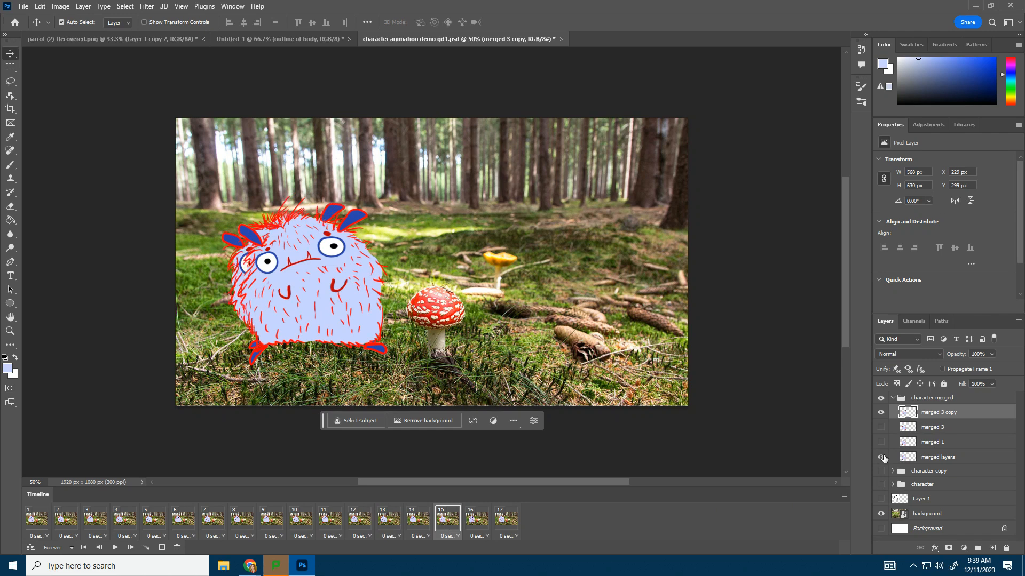
click(477, 526)
click(883, 443)
click(881, 428)
- In frame 17, show "merged 3" and hide "merged 3 copy"
click(504, 518)
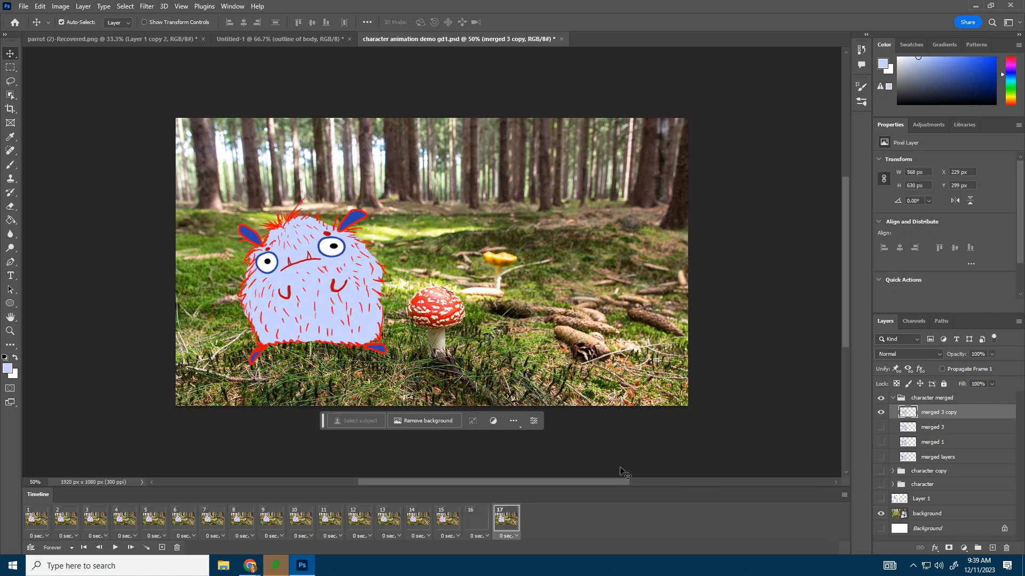
click(880, 428)
click(881, 413)
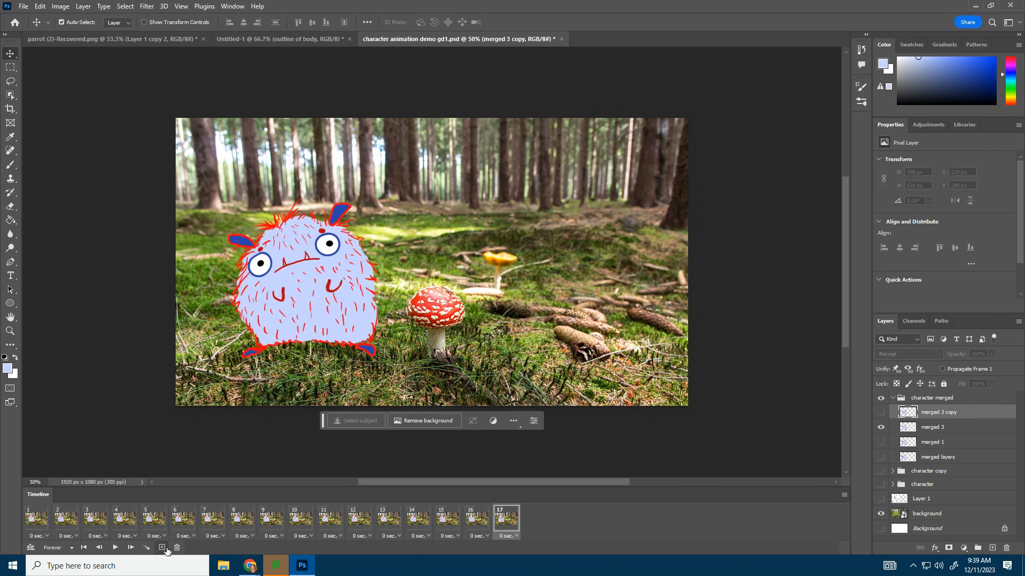
- Add frame 18, showing "merged 3 copy" and hiding "merged 3" in it
click(162, 547)
click(881, 412)
click(881, 427)
- Play the animation and check frames 11 to 14
click(114, 547)
click(113, 550)
click(392, 528)
click(363, 523)
click(323, 520)
click(421, 522)
- Hide "merged 3 copy" in frame 15 and check the visible layers in frames 16 to 18
click(447, 520)
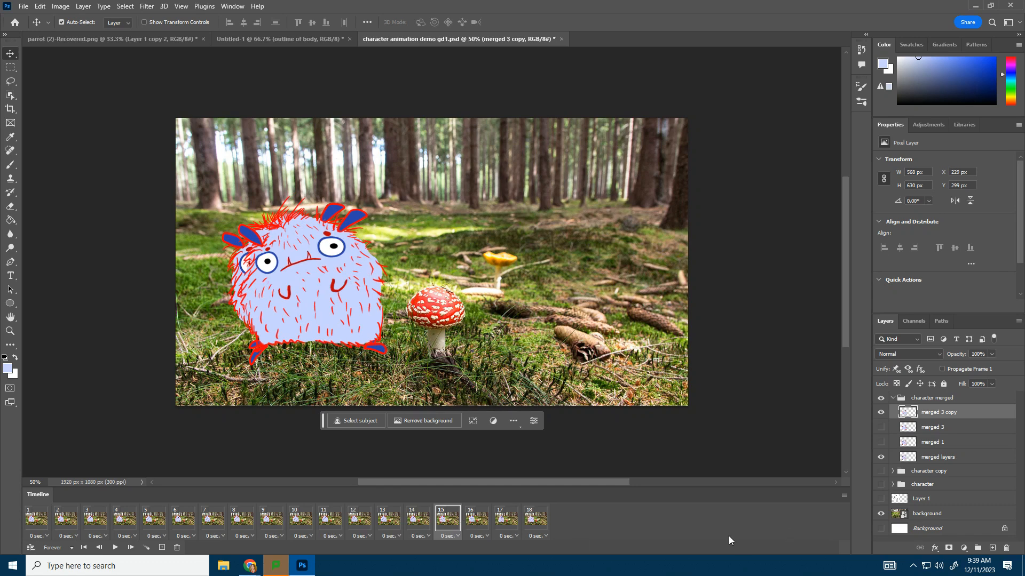
click(882, 412)
click(477, 521)
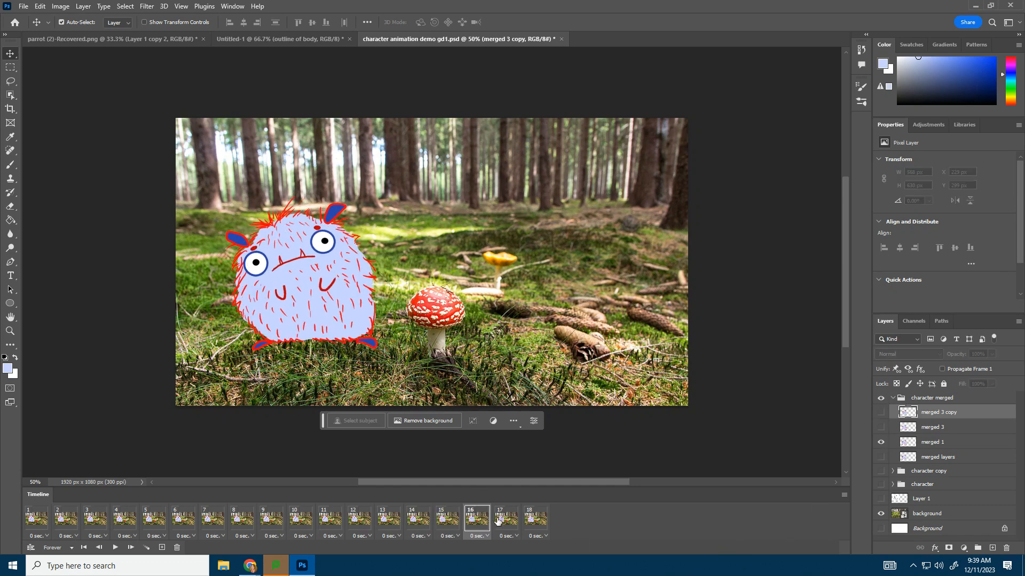
click(515, 522)
click(535, 525)
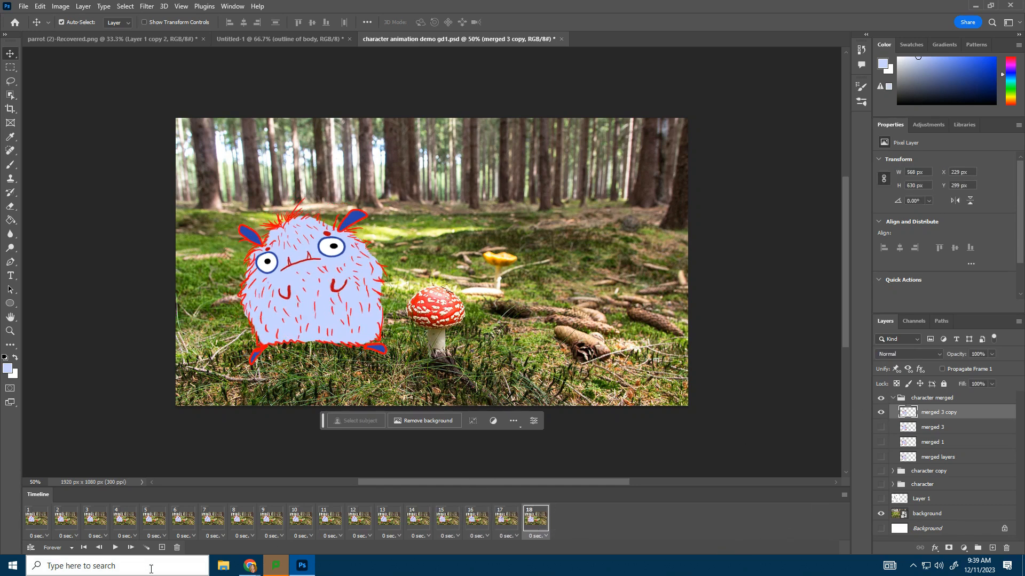
- Play the animation and check the poses in frames 15 to 18
click(115, 548)
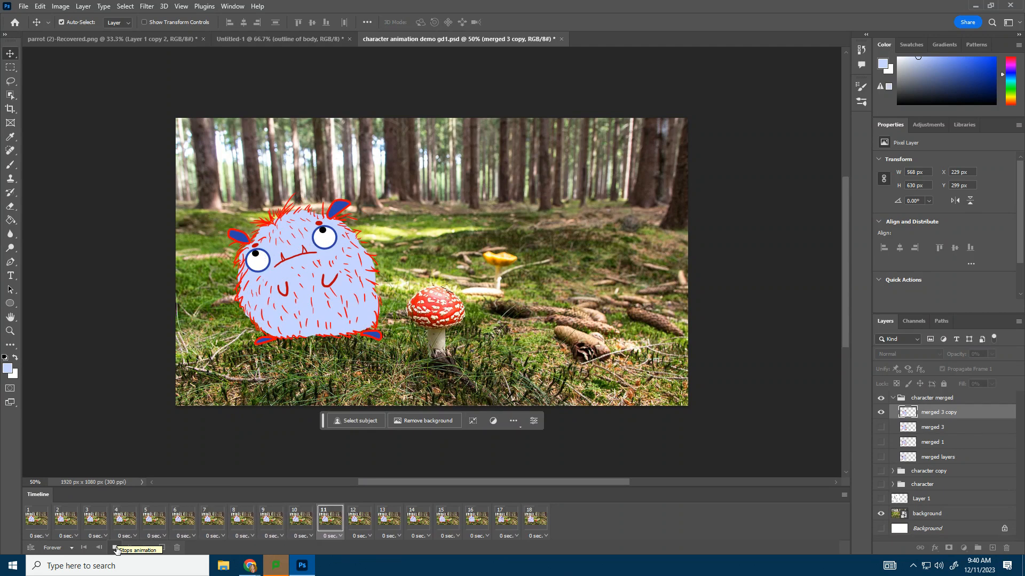
click(115, 548)
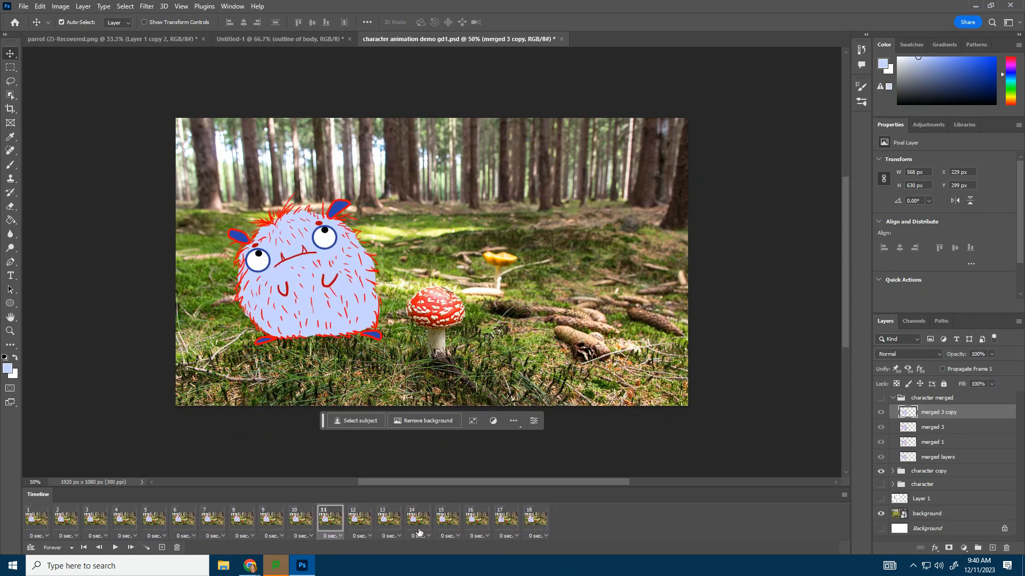
click(452, 527)
click(478, 526)
click(508, 526)
click(539, 525)
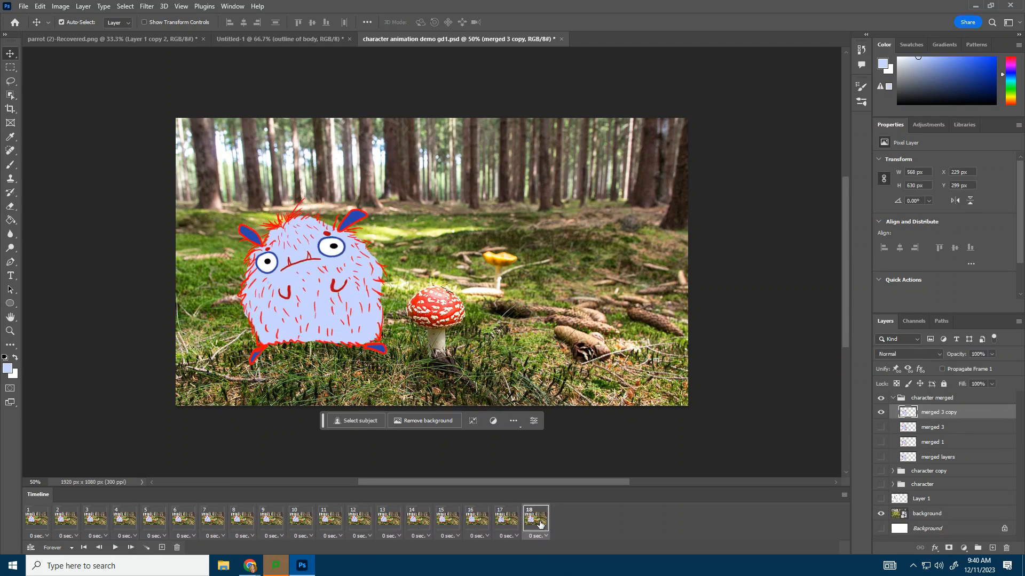
- Add frame 19 with "merged 3 copy" hidden and "merged 1" shown, and move the monster slightly right to about X 225 px, Y 297 px
click(162, 548)
click(880, 412)
click(881, 442)
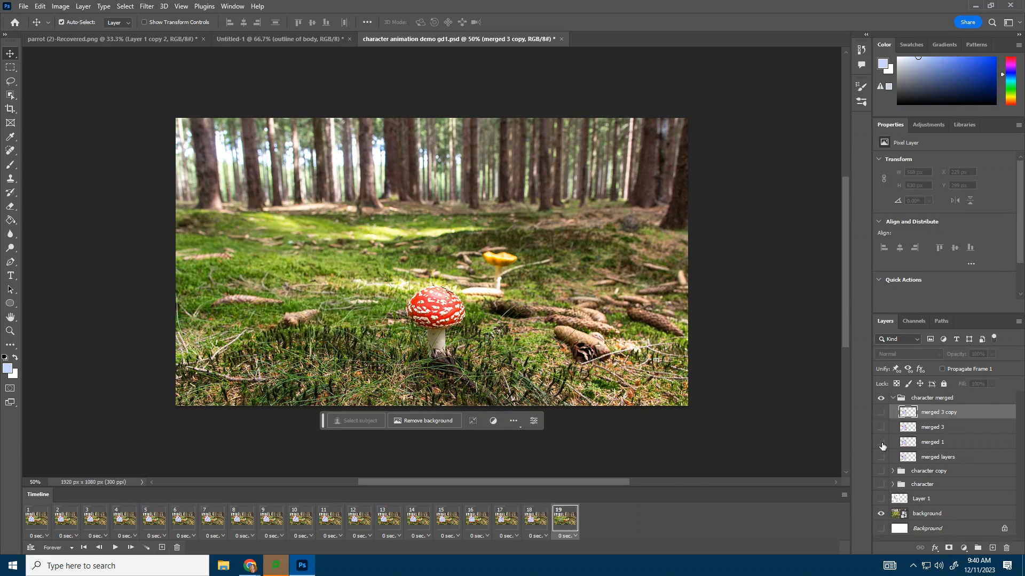
drag(279, 283, 289, 286)
- Add frame 20, swap "merged 1" for "merged 3", and move the monster right to about X 282 px, Y 307 px
click(162, 548)
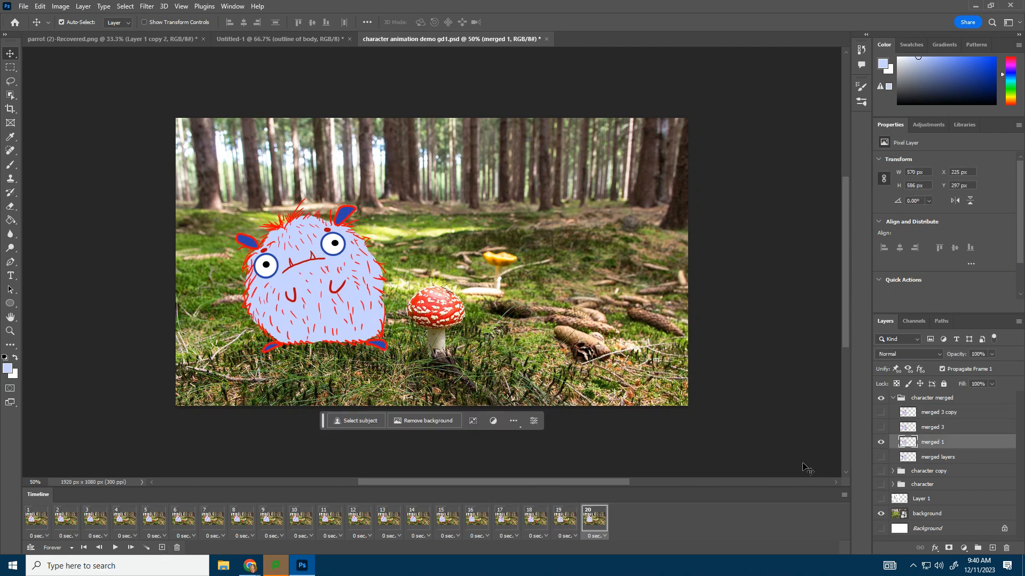
click(881, 442)
click(880, 426)
drag(339, 290, 364, 292)
- Add frame 21, swap "merged 3" for "merged 3 copy", and move the monster right to about X 362 px, Y 323 px
click(161, 549)
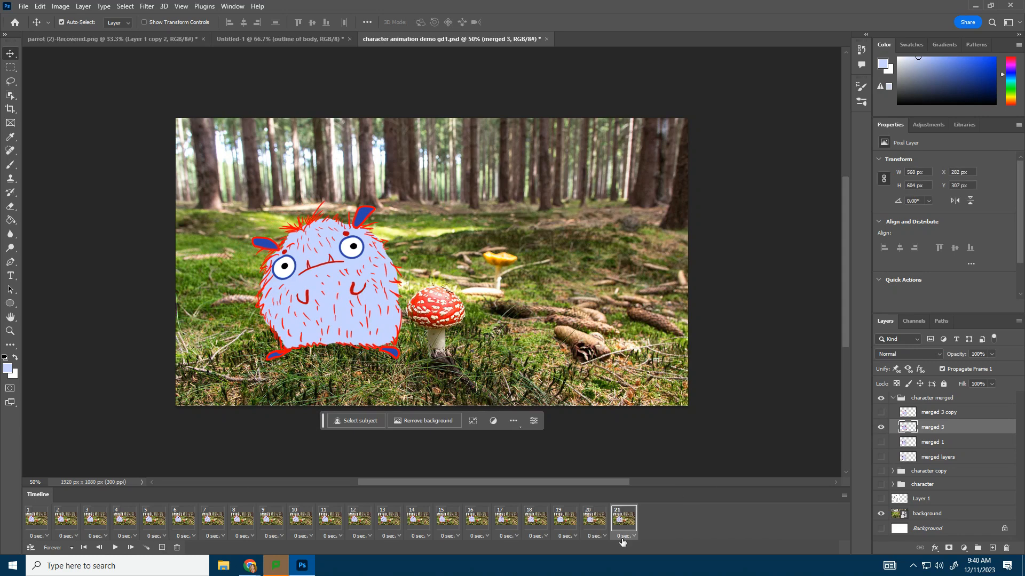
click(881, 427)
click(881, 412)
drag(366, 286, 401, 293)
- Play the extended animation to check the monster's movement to the right, and save the document
click(115, 548)
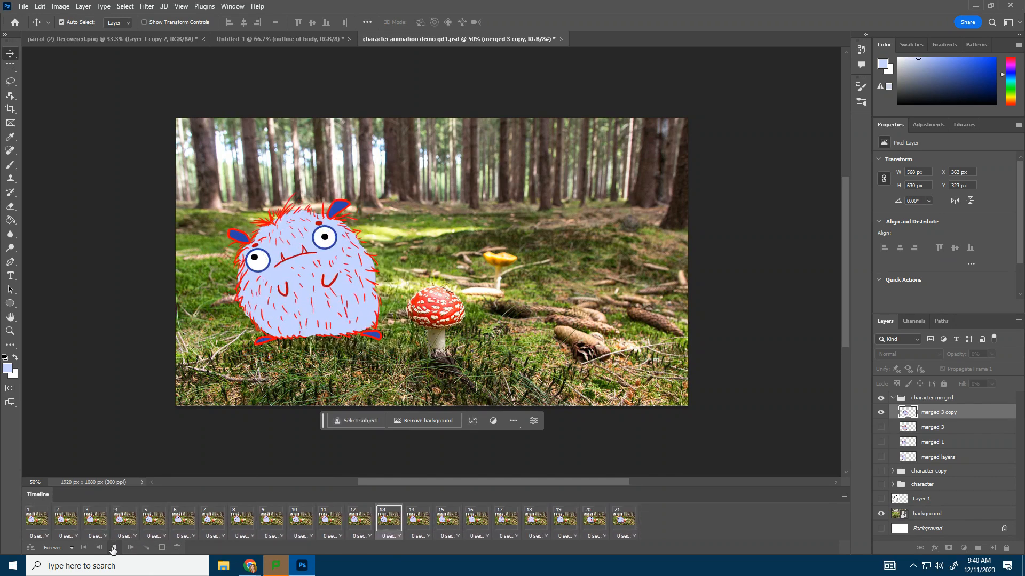
click(113, 548)
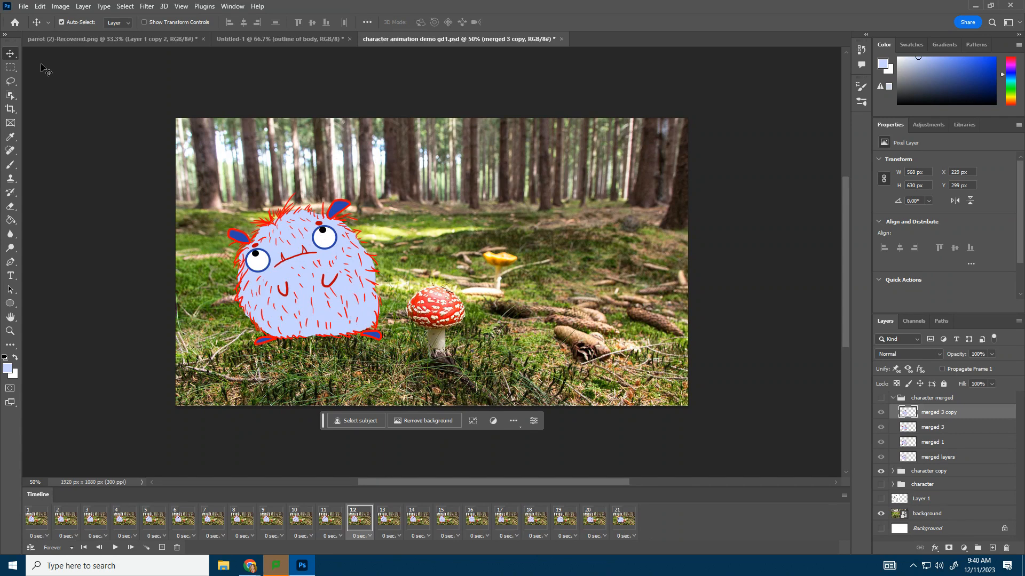
click(25, 8)
click(40, 124)
mouse_move(248, 565)
click(179, 529)
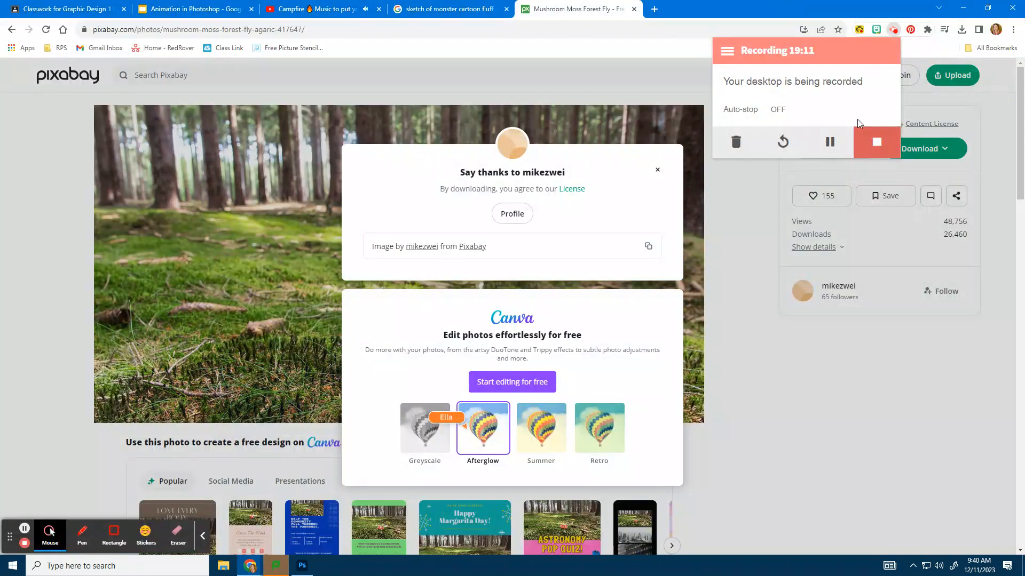
click(877, 141)
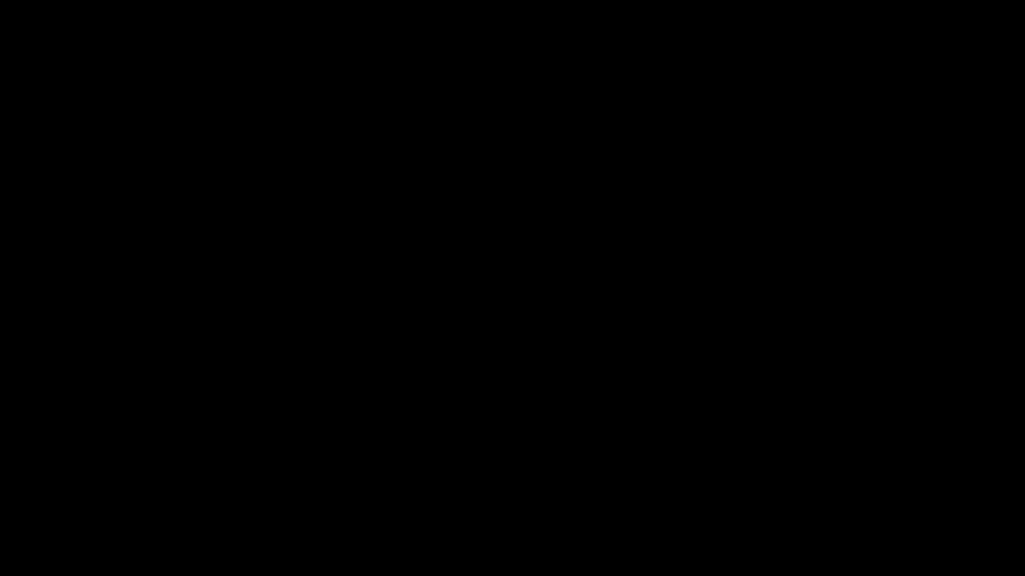